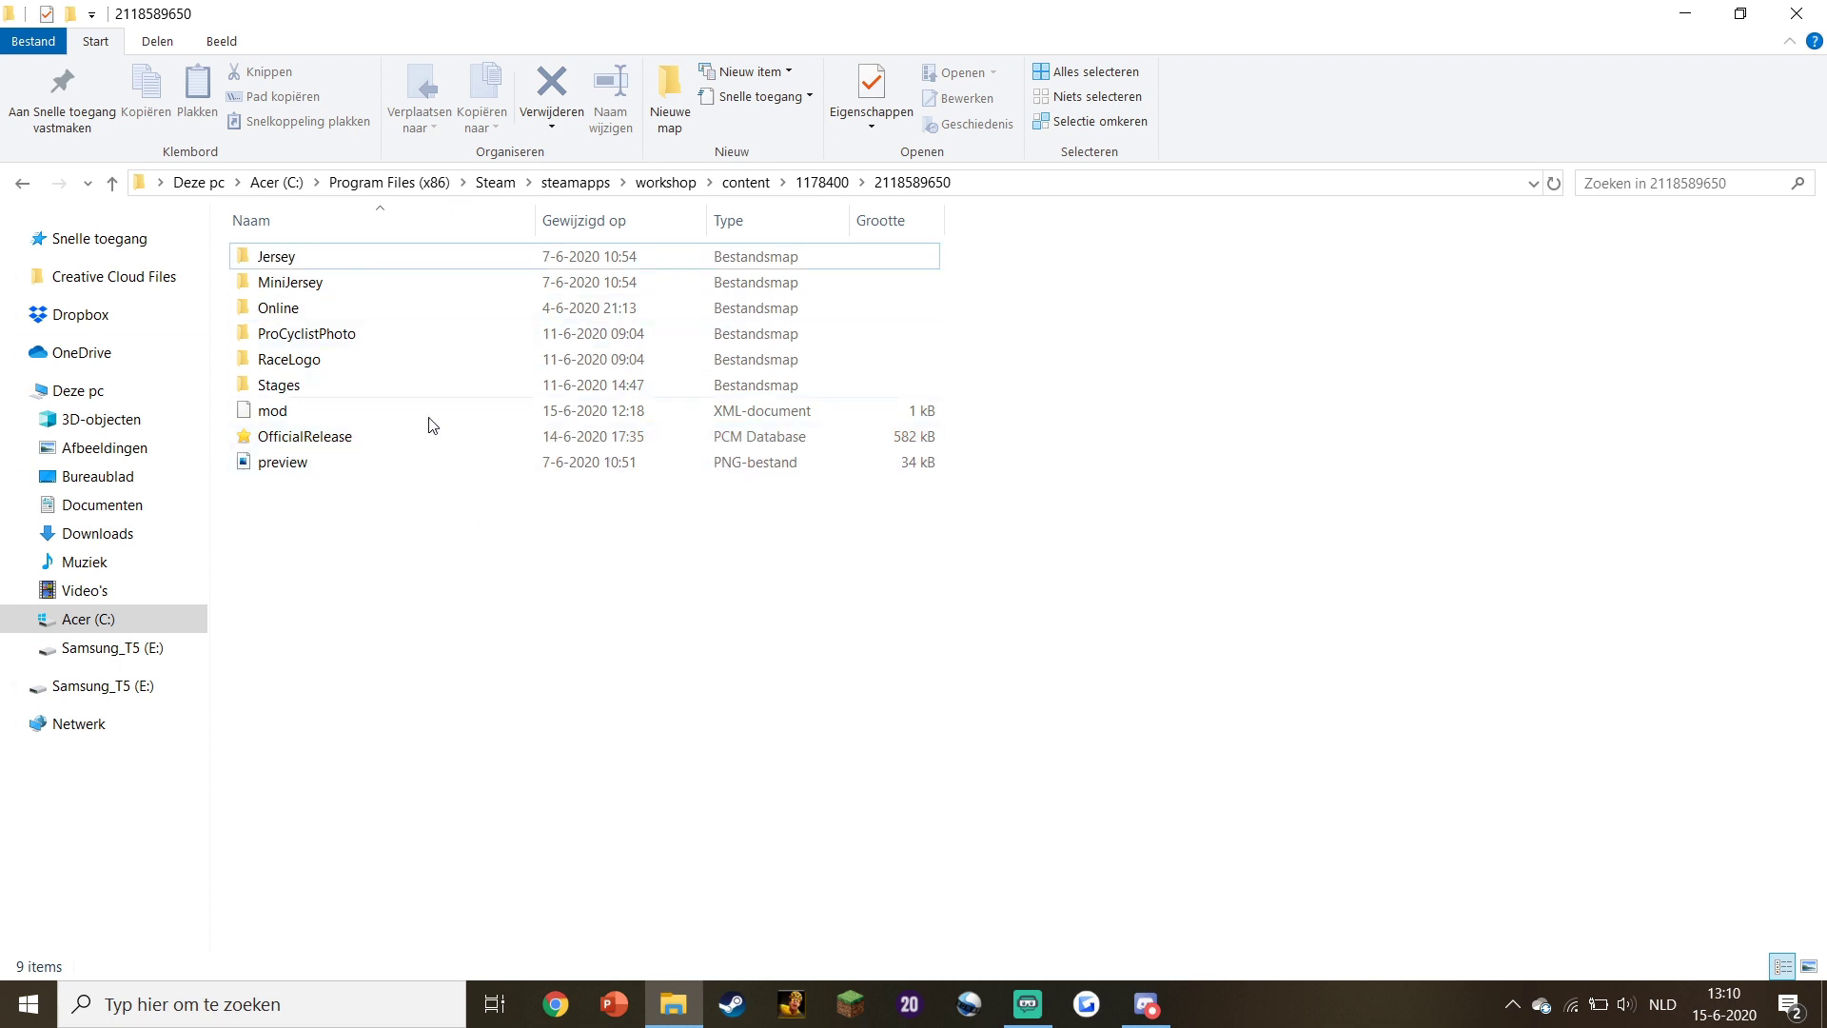
Open the OfficialRelease database from the workshop folder and bring up its STA_race and STA_stage tables.
double_click(359, 438)
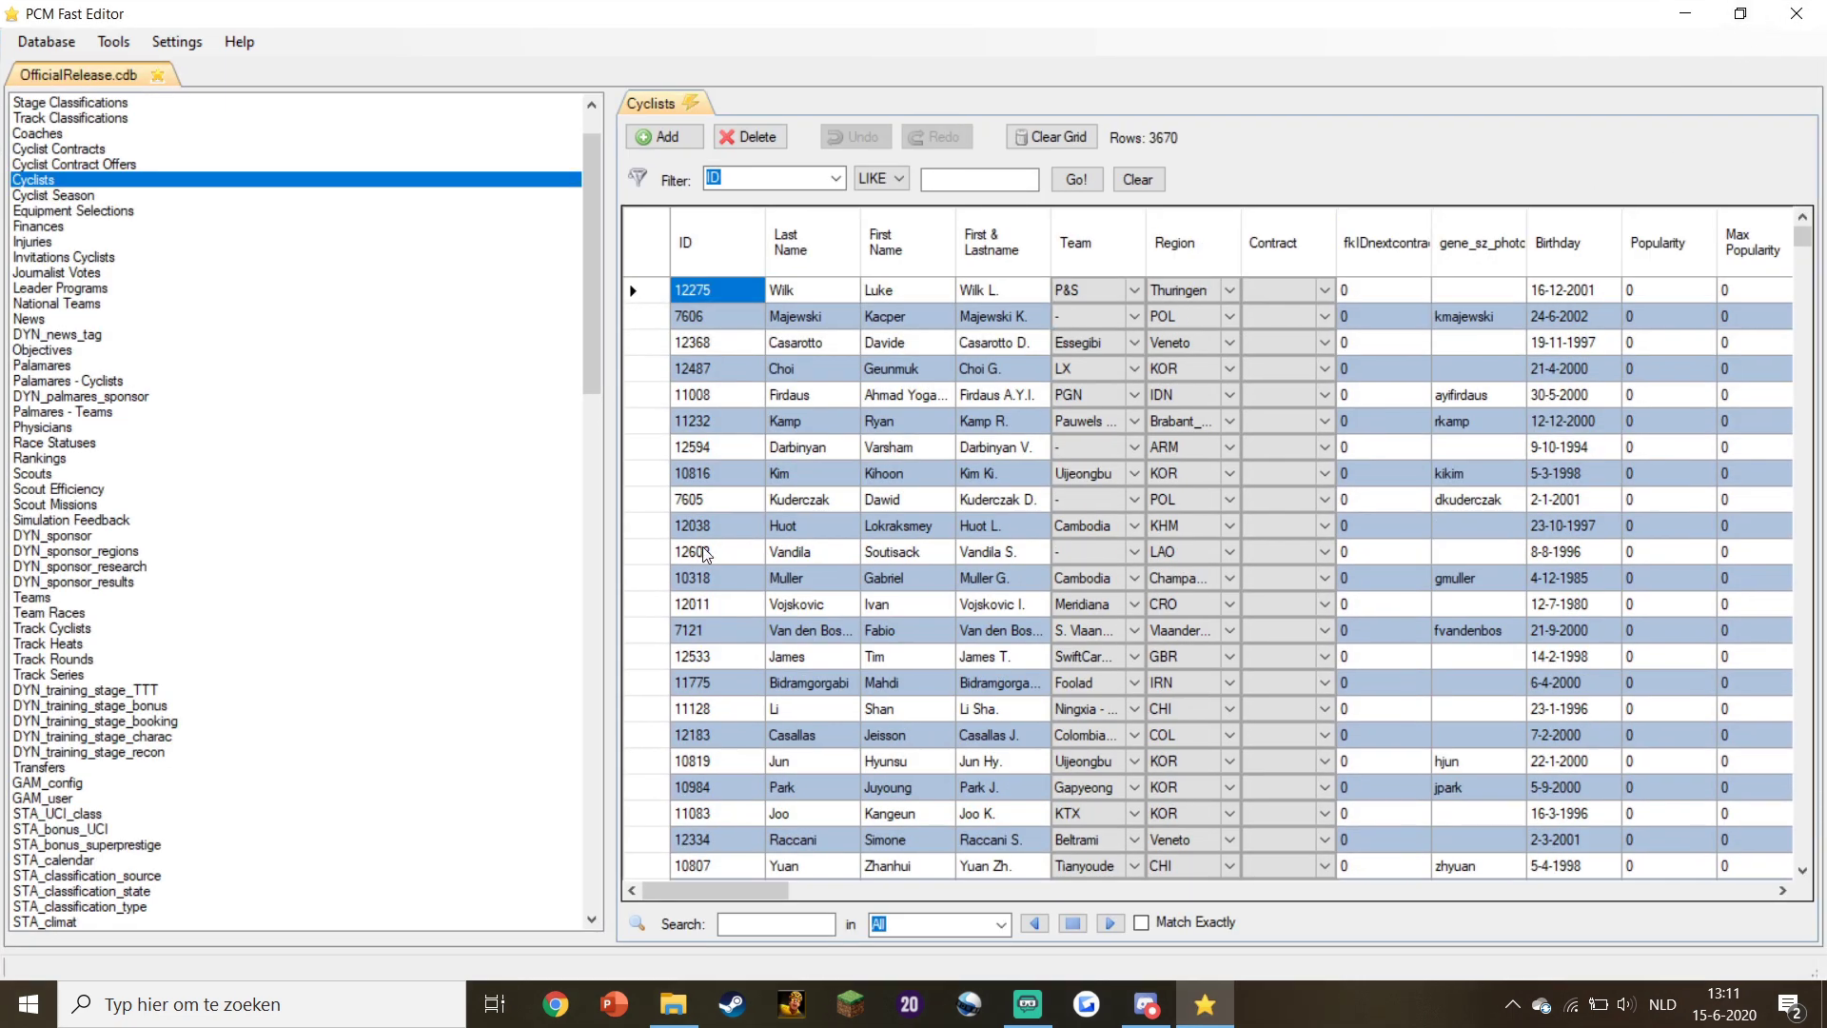
left_click_drag(609, 532, 246, 594)
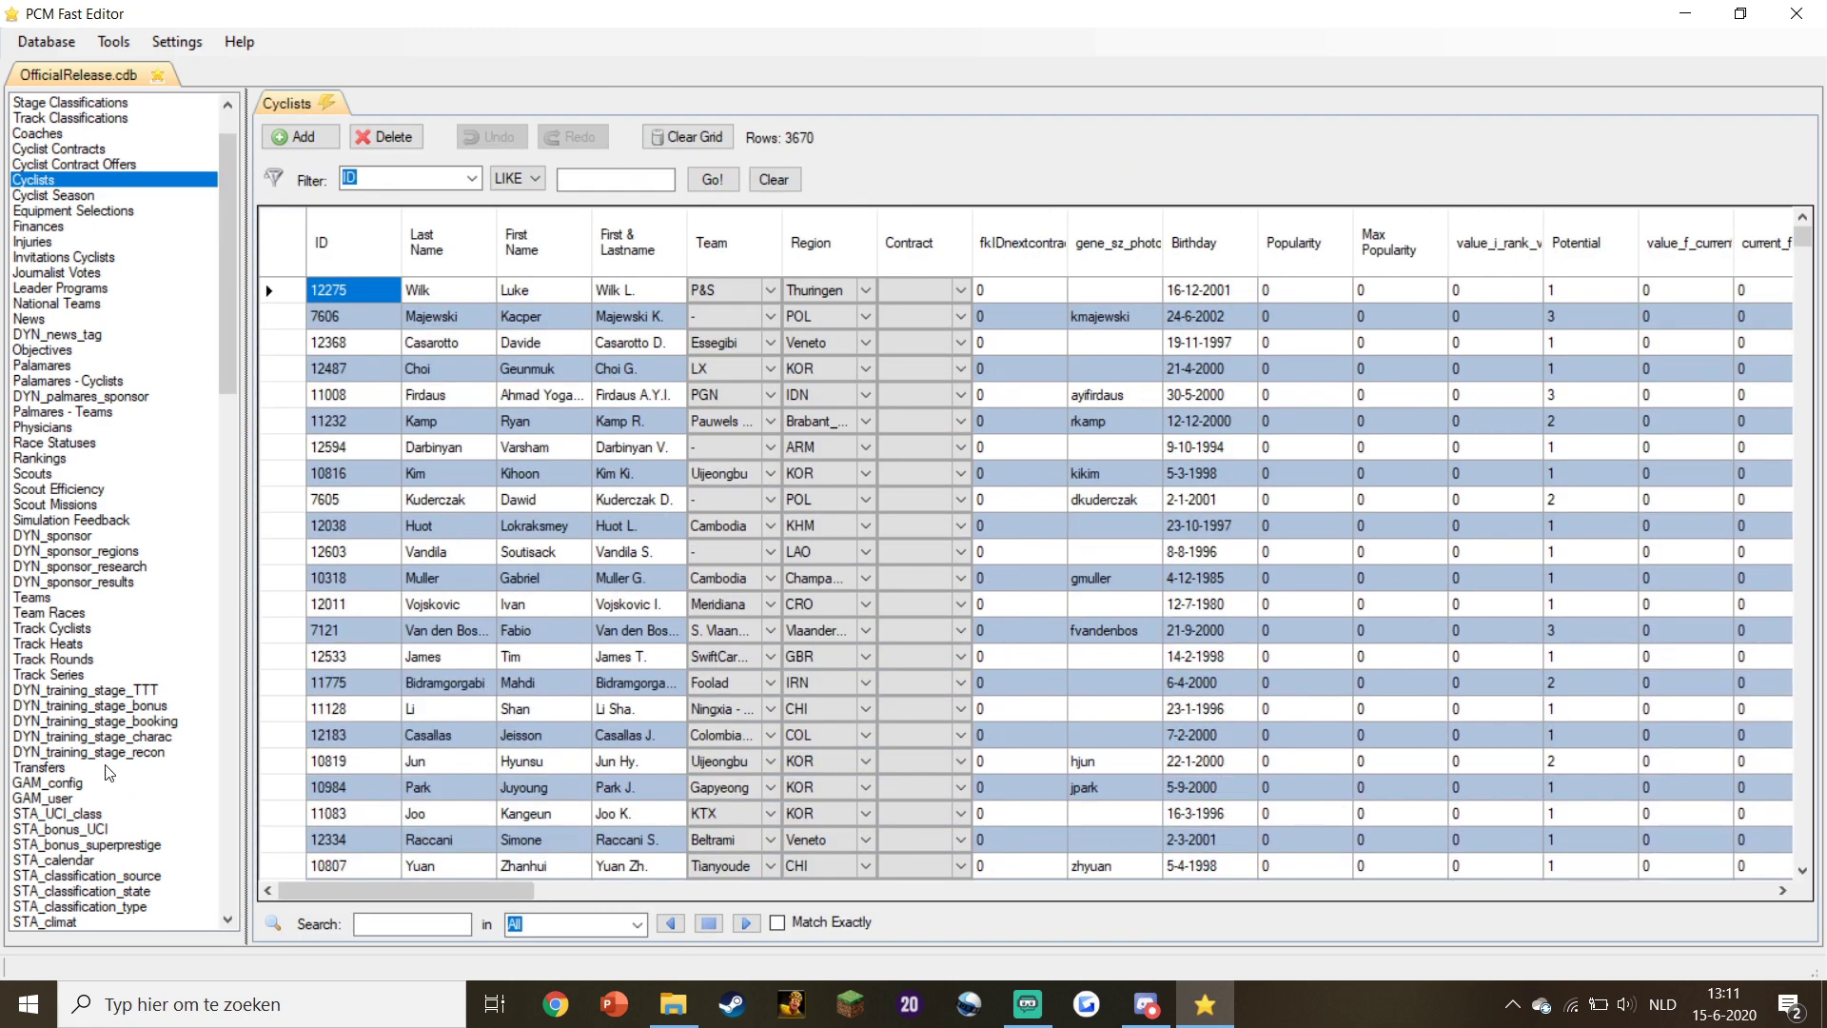
scroll(110, 772, "down", 11)
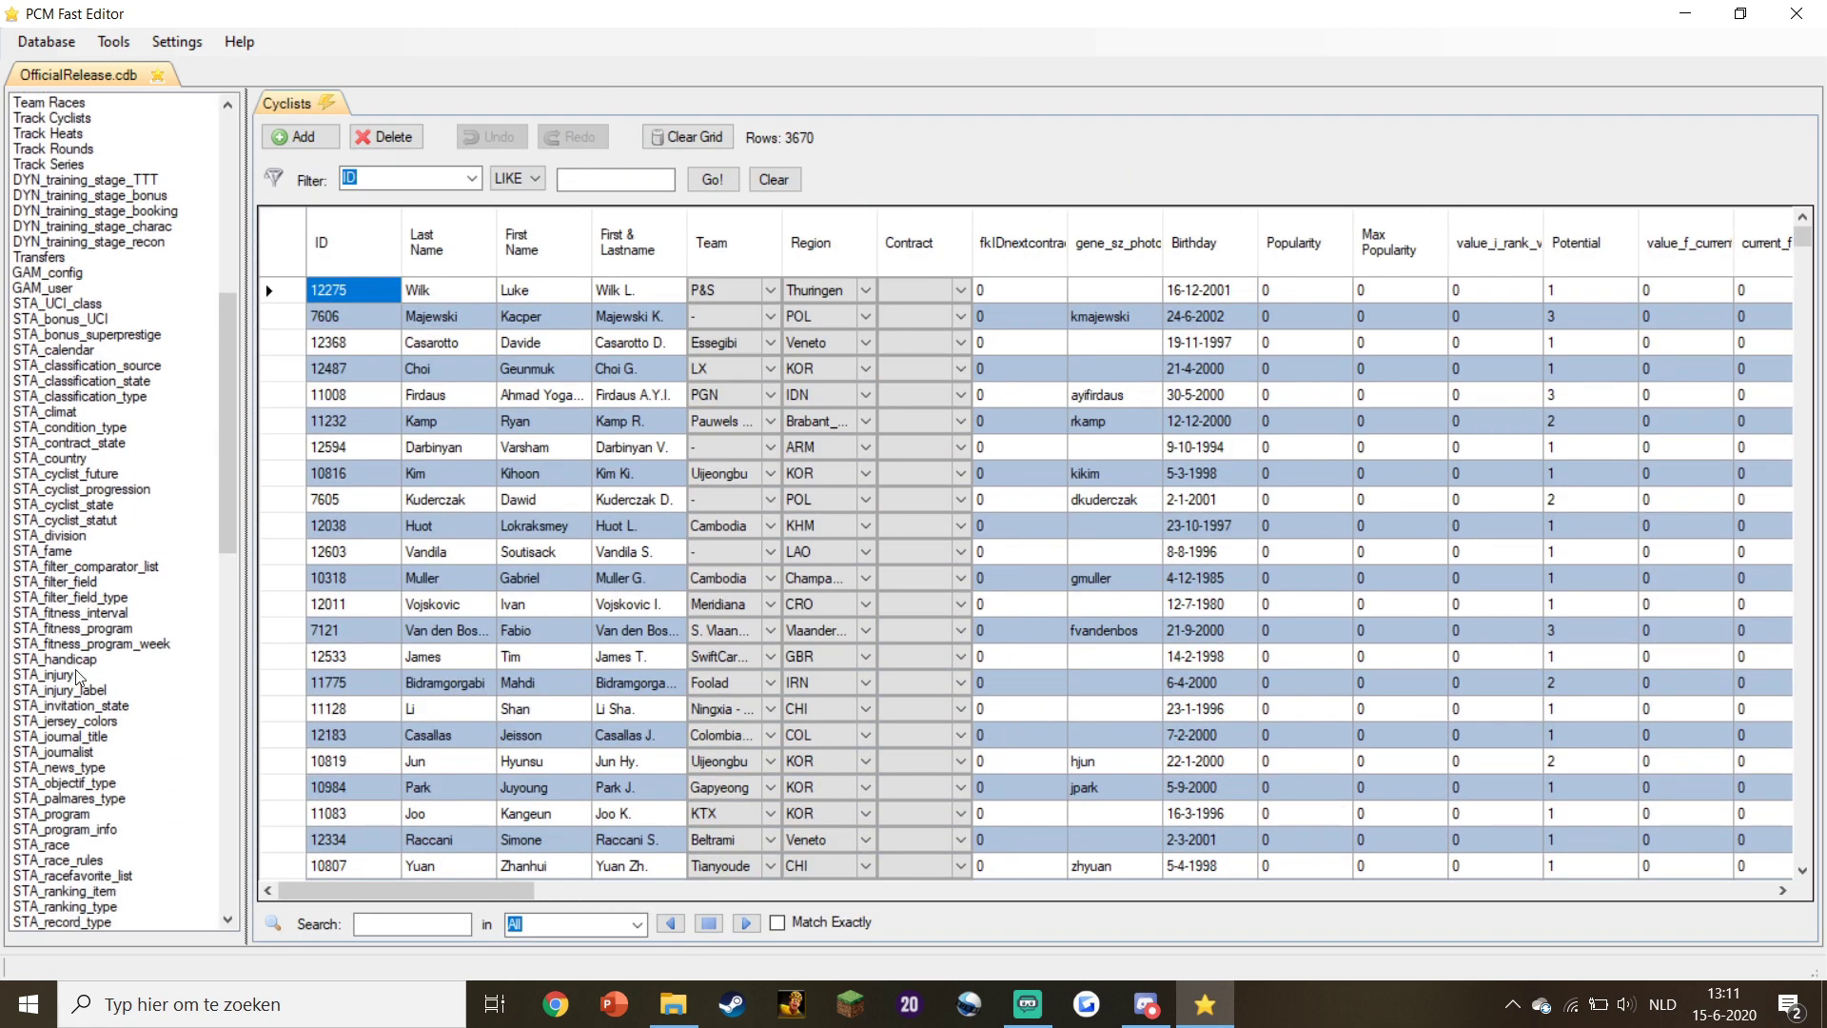
scroll(76, 676, "down", 2)
left_click(84, 752)
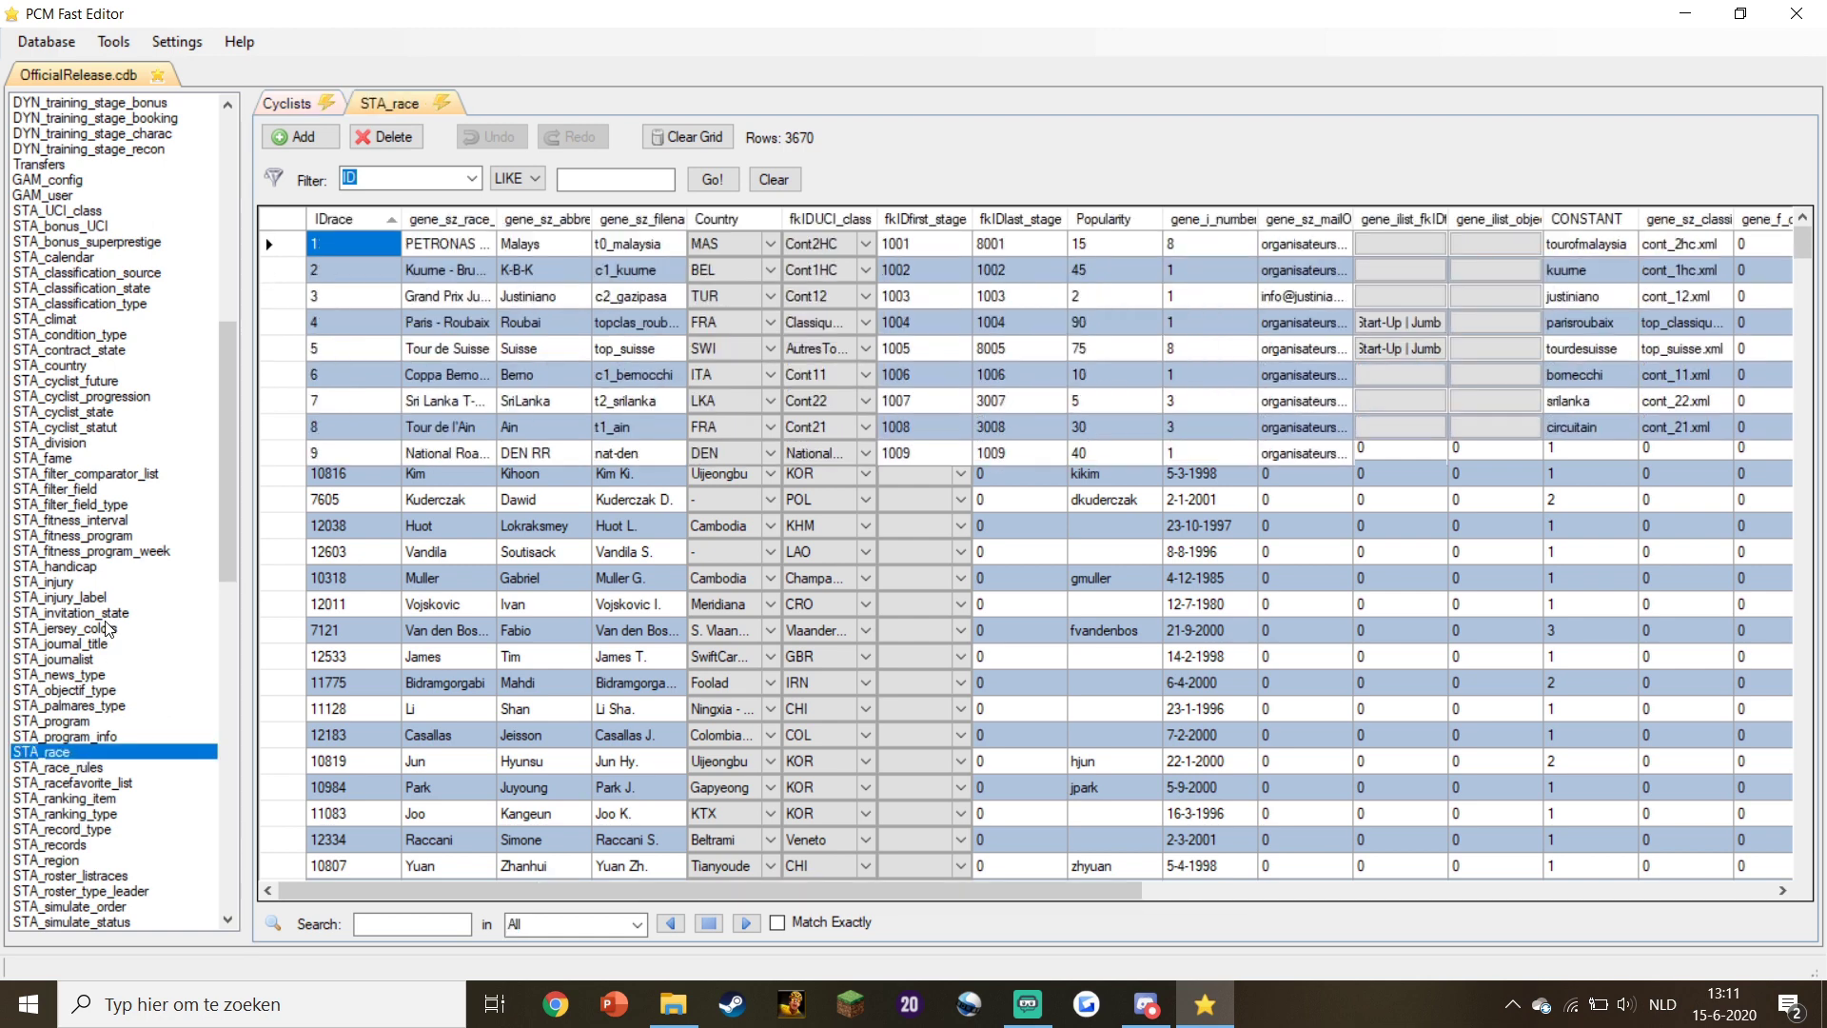
scroll(107, 685, "down", 8)
left_click(101, 583)
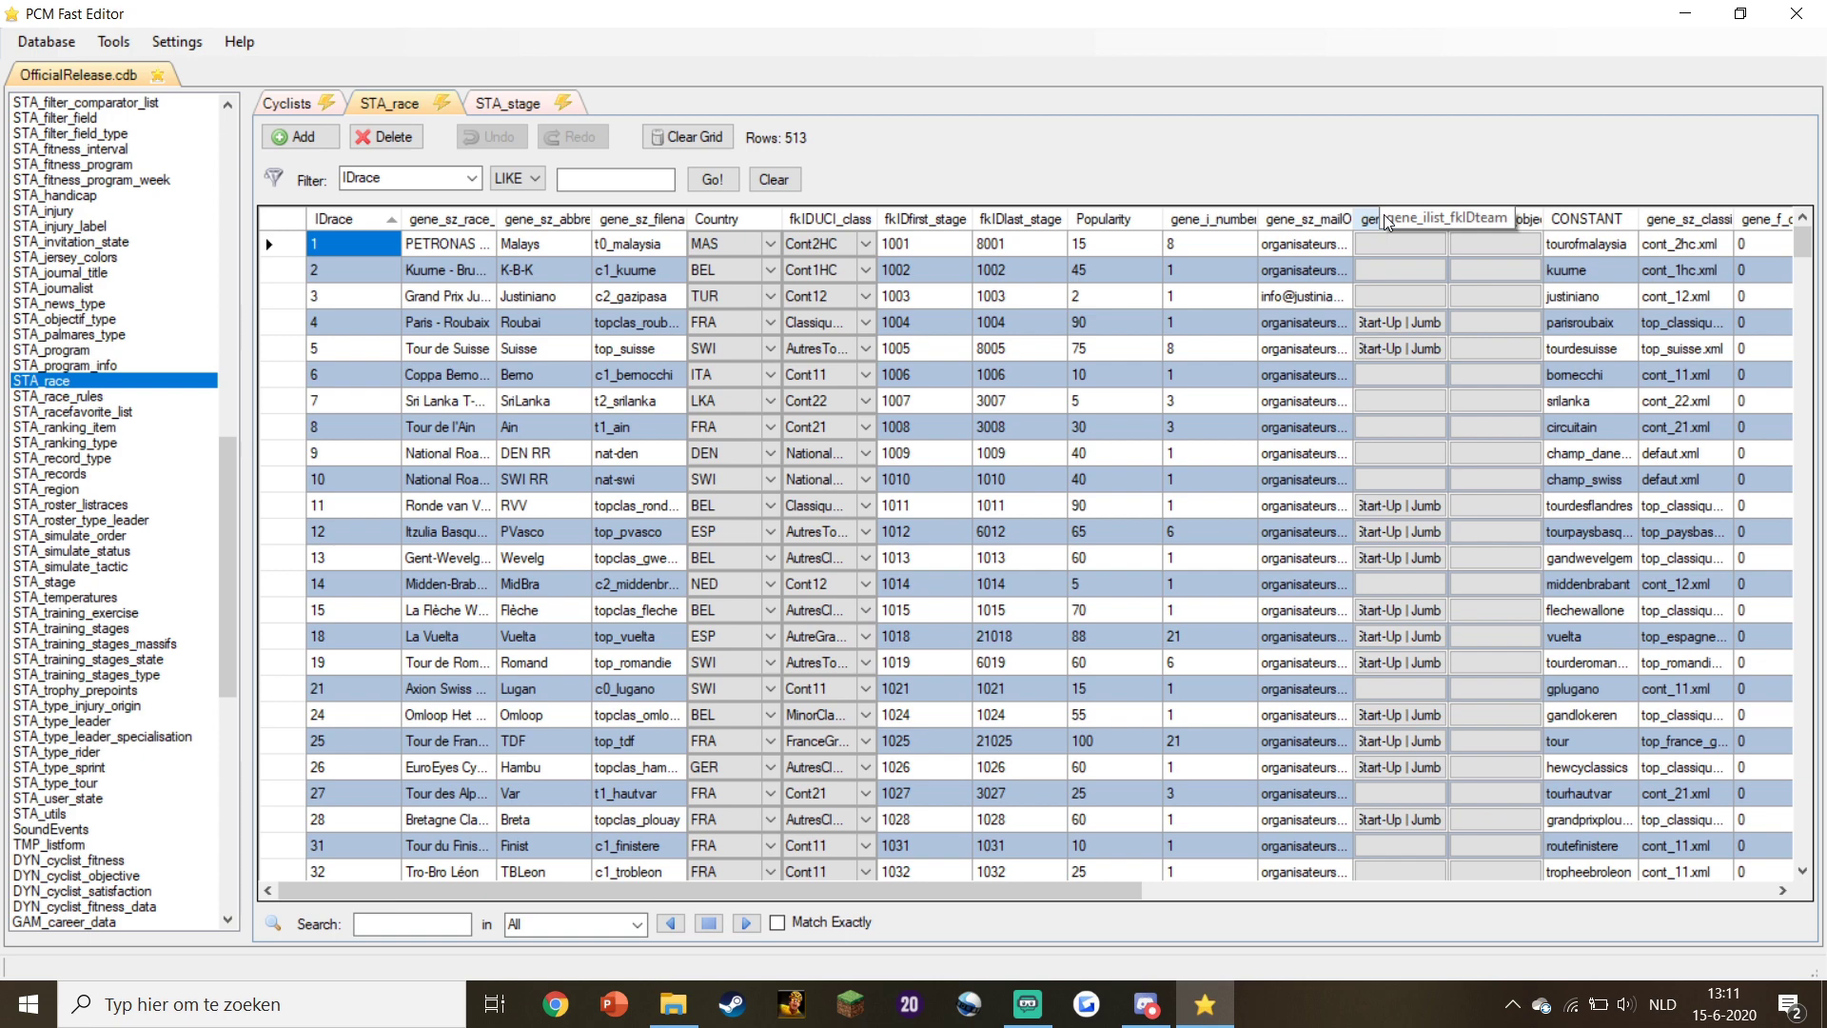
Sort STA_race by fkIDfirst_stage and turn on list display for the fkIDfirst_stage and fkIDlast_stage columns.
left_click(959, 224)
right_click(934, 220)
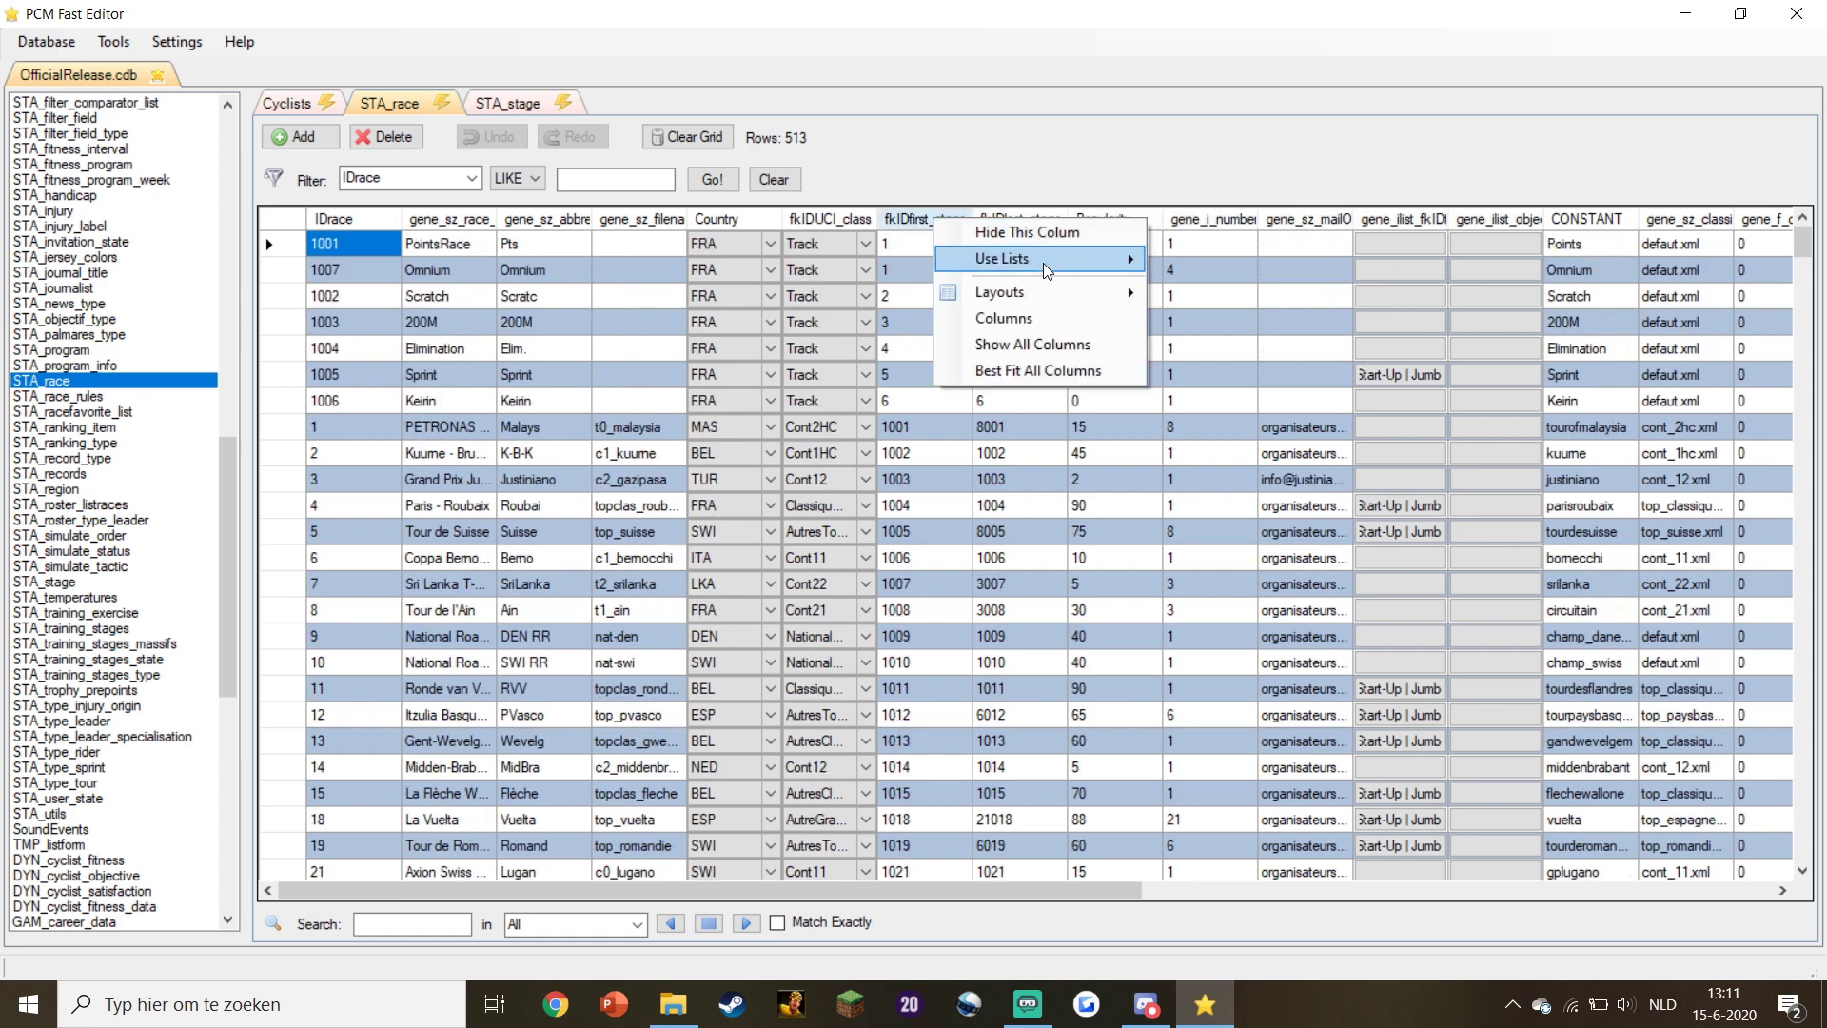
mouse_move(1047, 270)
left_click(1222, 260)
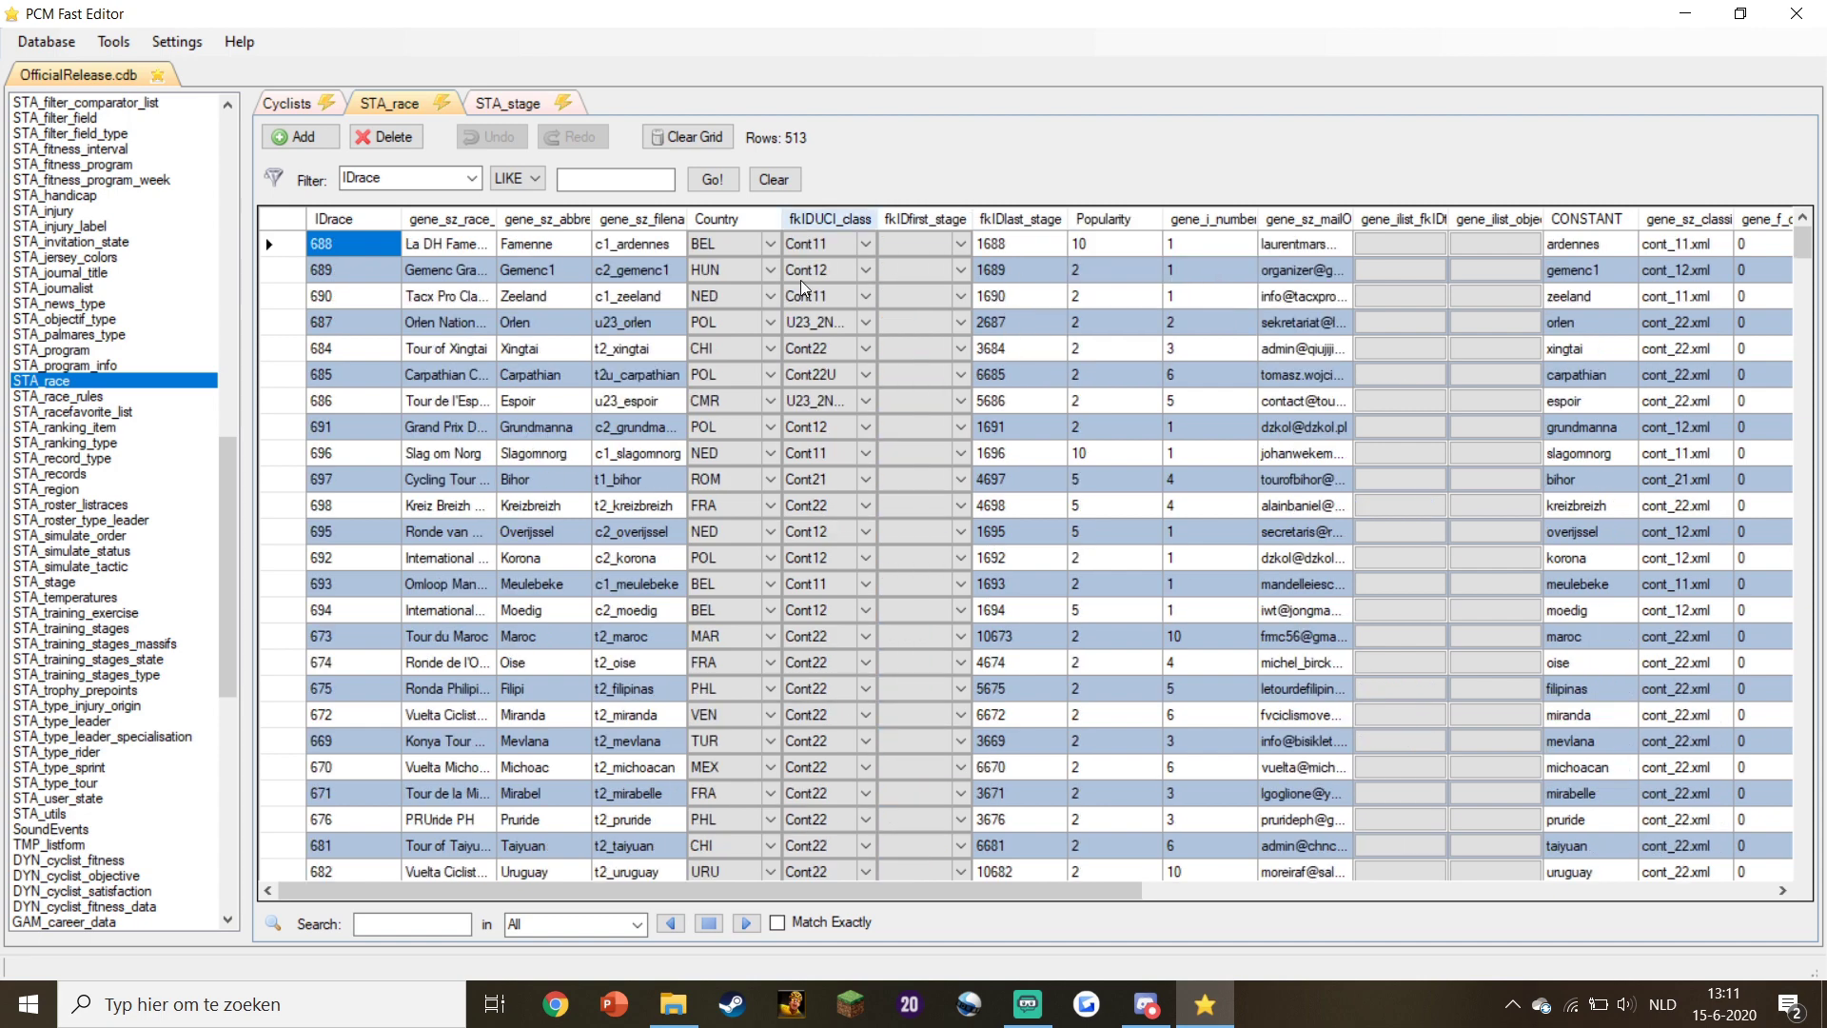
right_click(1032, 219)
mouse_move(1201, 258)
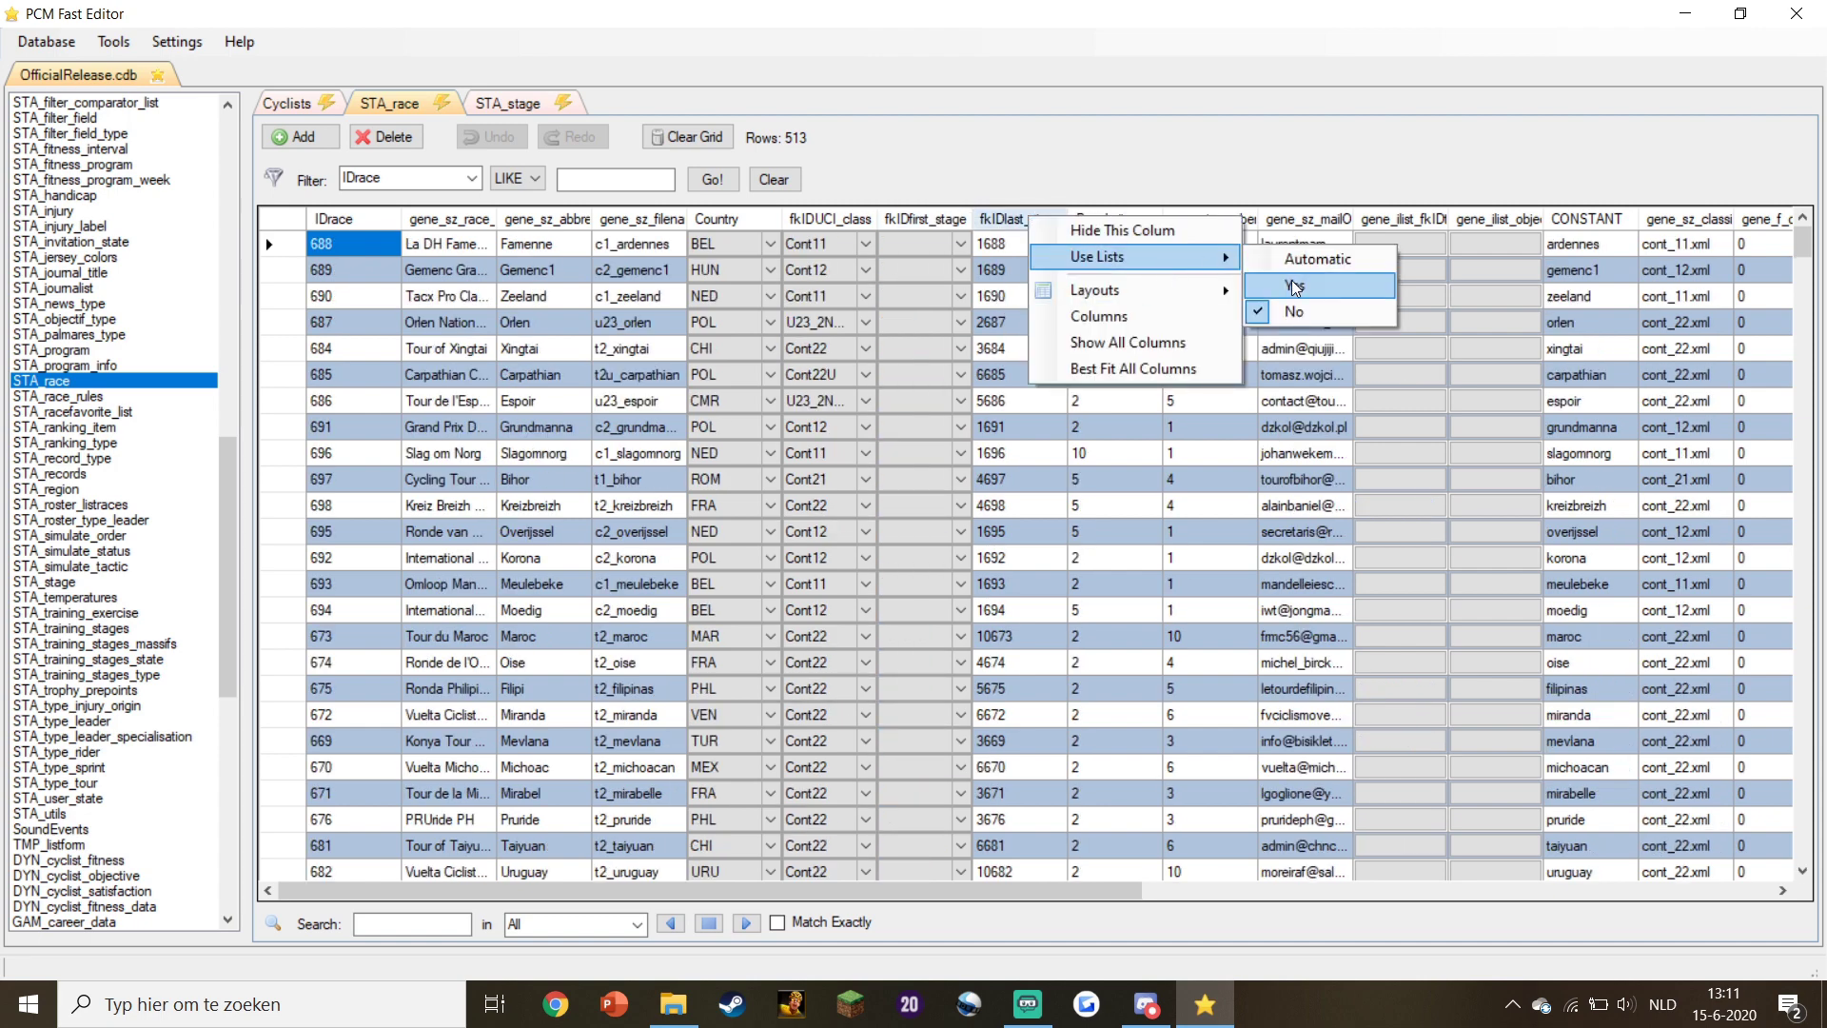
left_click(1295, 288)
Set Use Lists to No for the fkIDfirst_stage and fkIDlast_stage columns of the STA_race table.
right_click(941, 220)
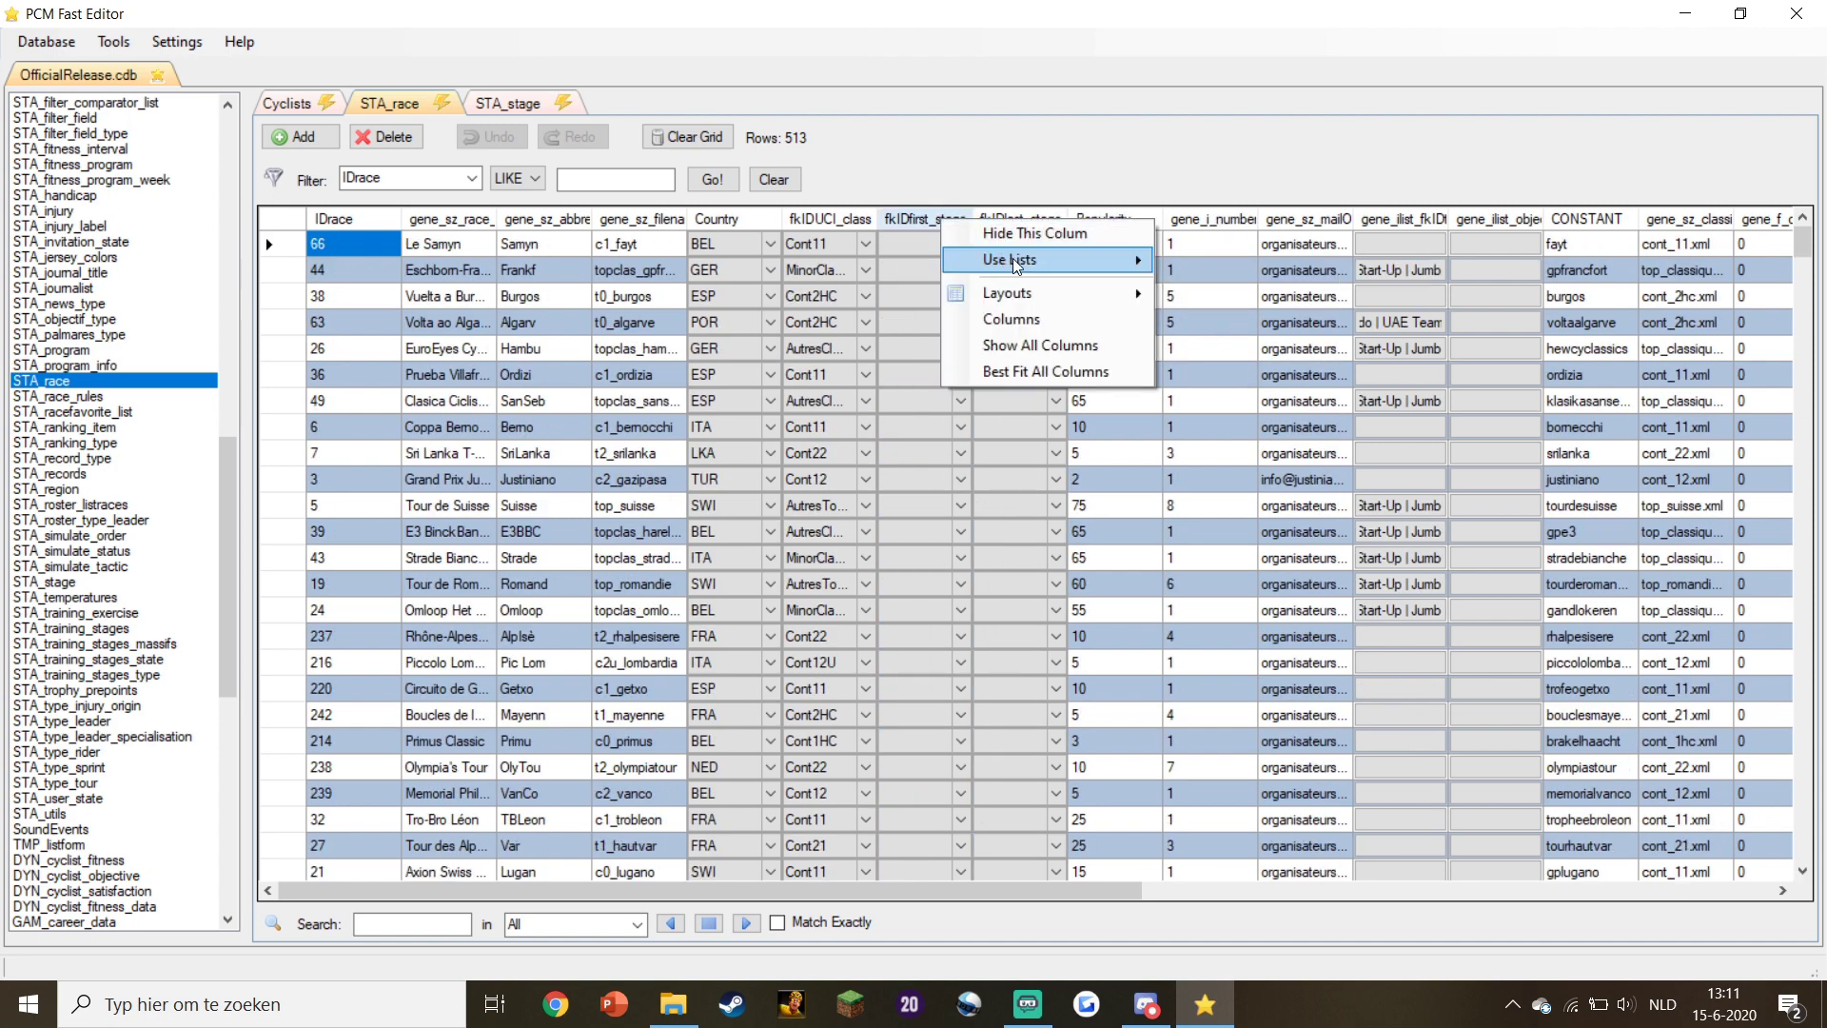
mouse_move(1017, 266)
left_click(1225, 324)
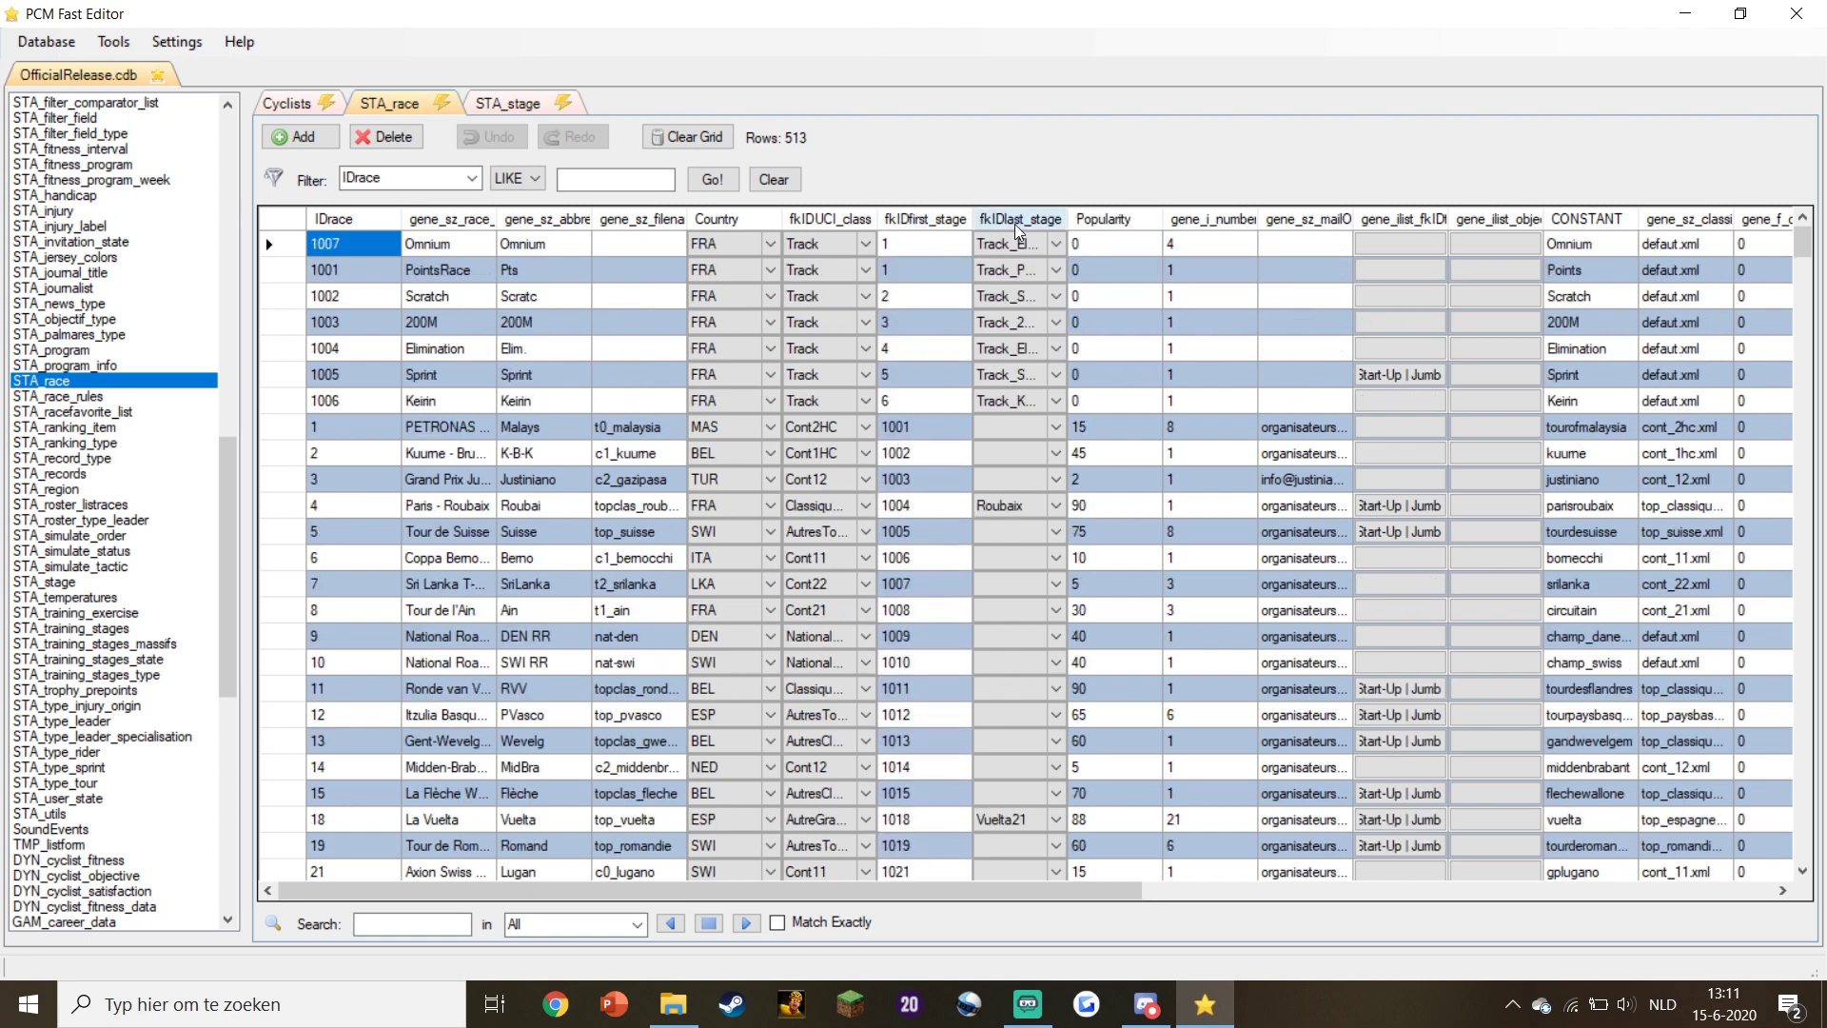
right_click(1018, 231)
mouse_move(1133, 261)
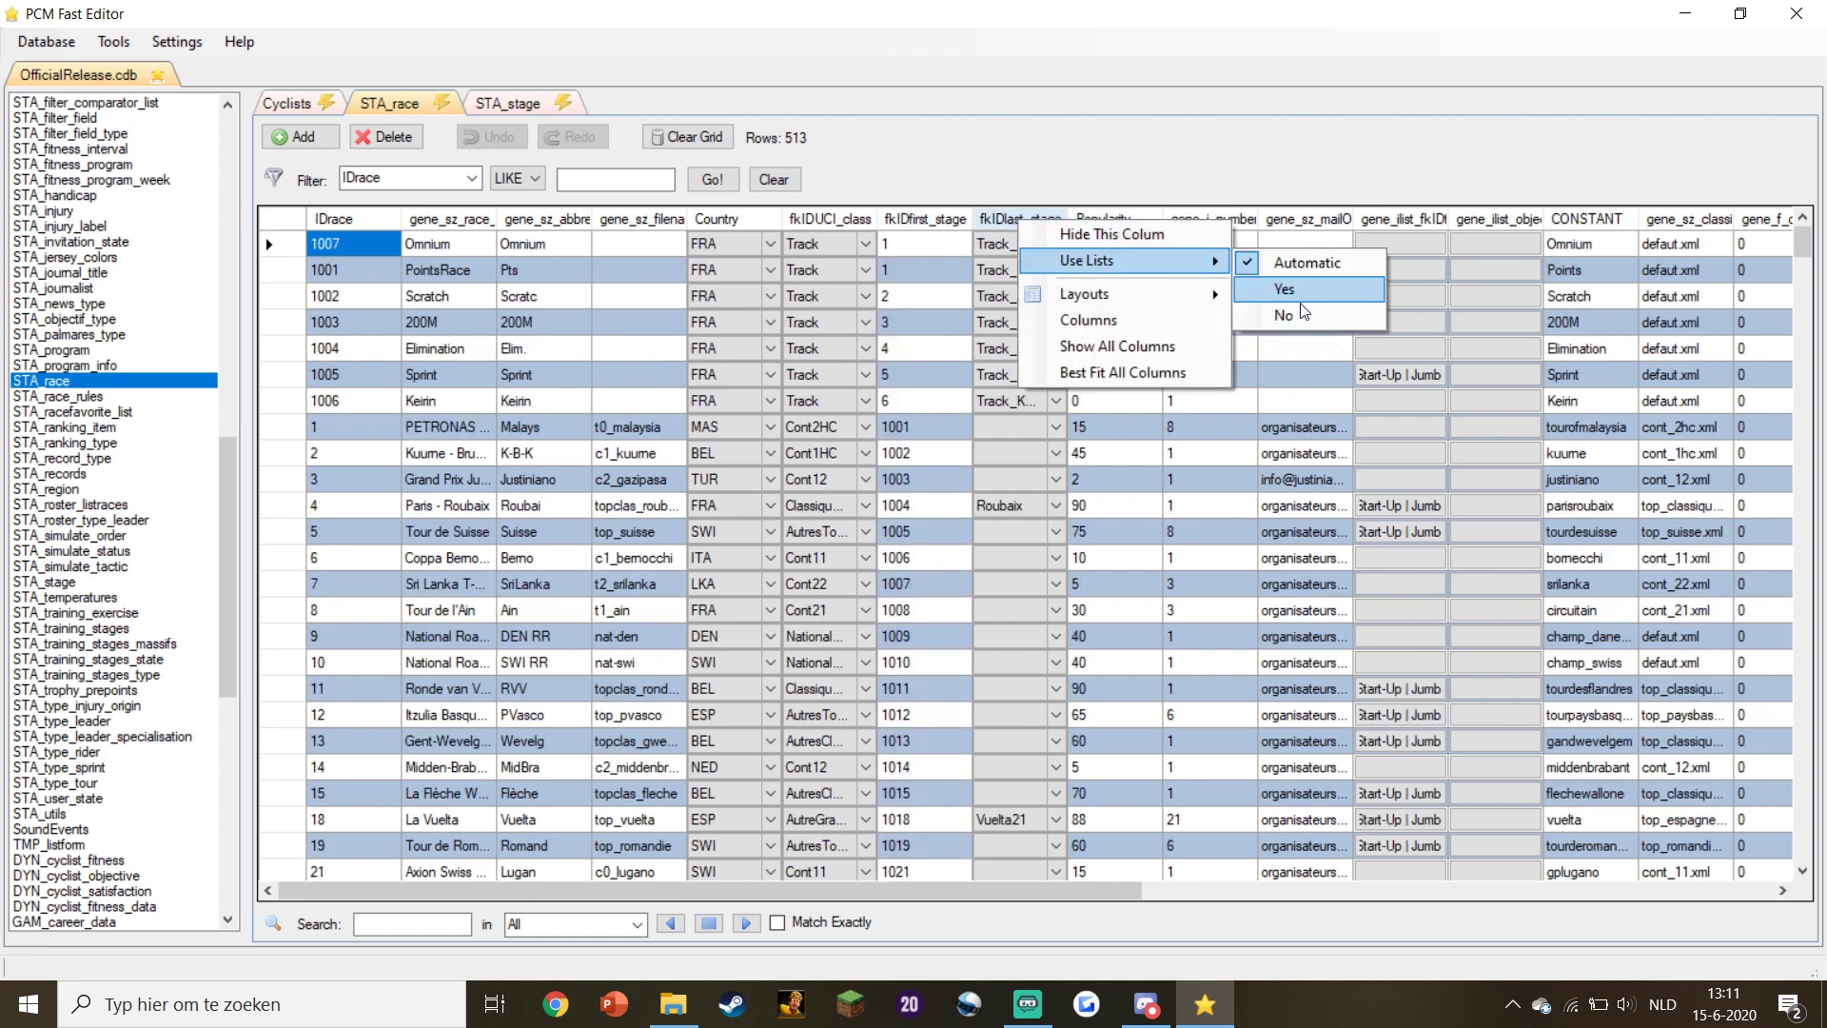
left_click(1304, 312)
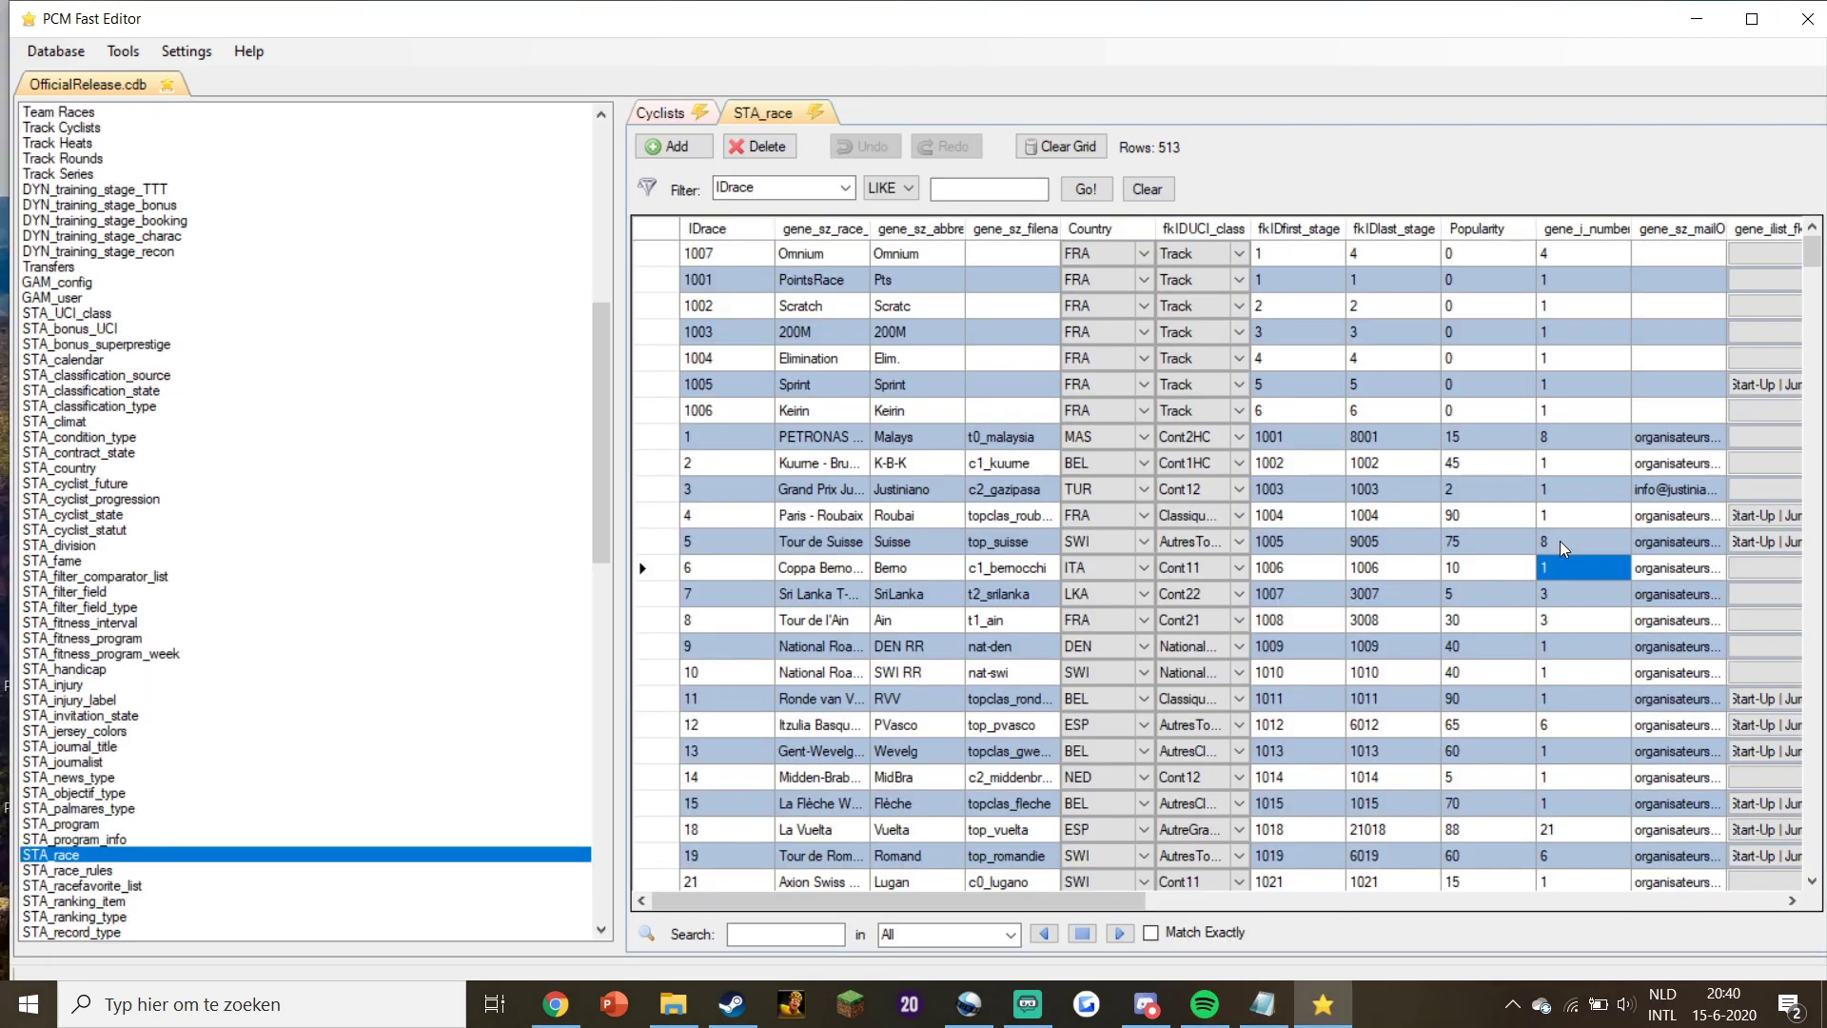
Set the gene_i_number value of the Tour de Suisse race to 9 in the STA_race table.
left_click(1562, 548)
left_click_drag(619, 549, 252, 568)
left_click(1195, 542)
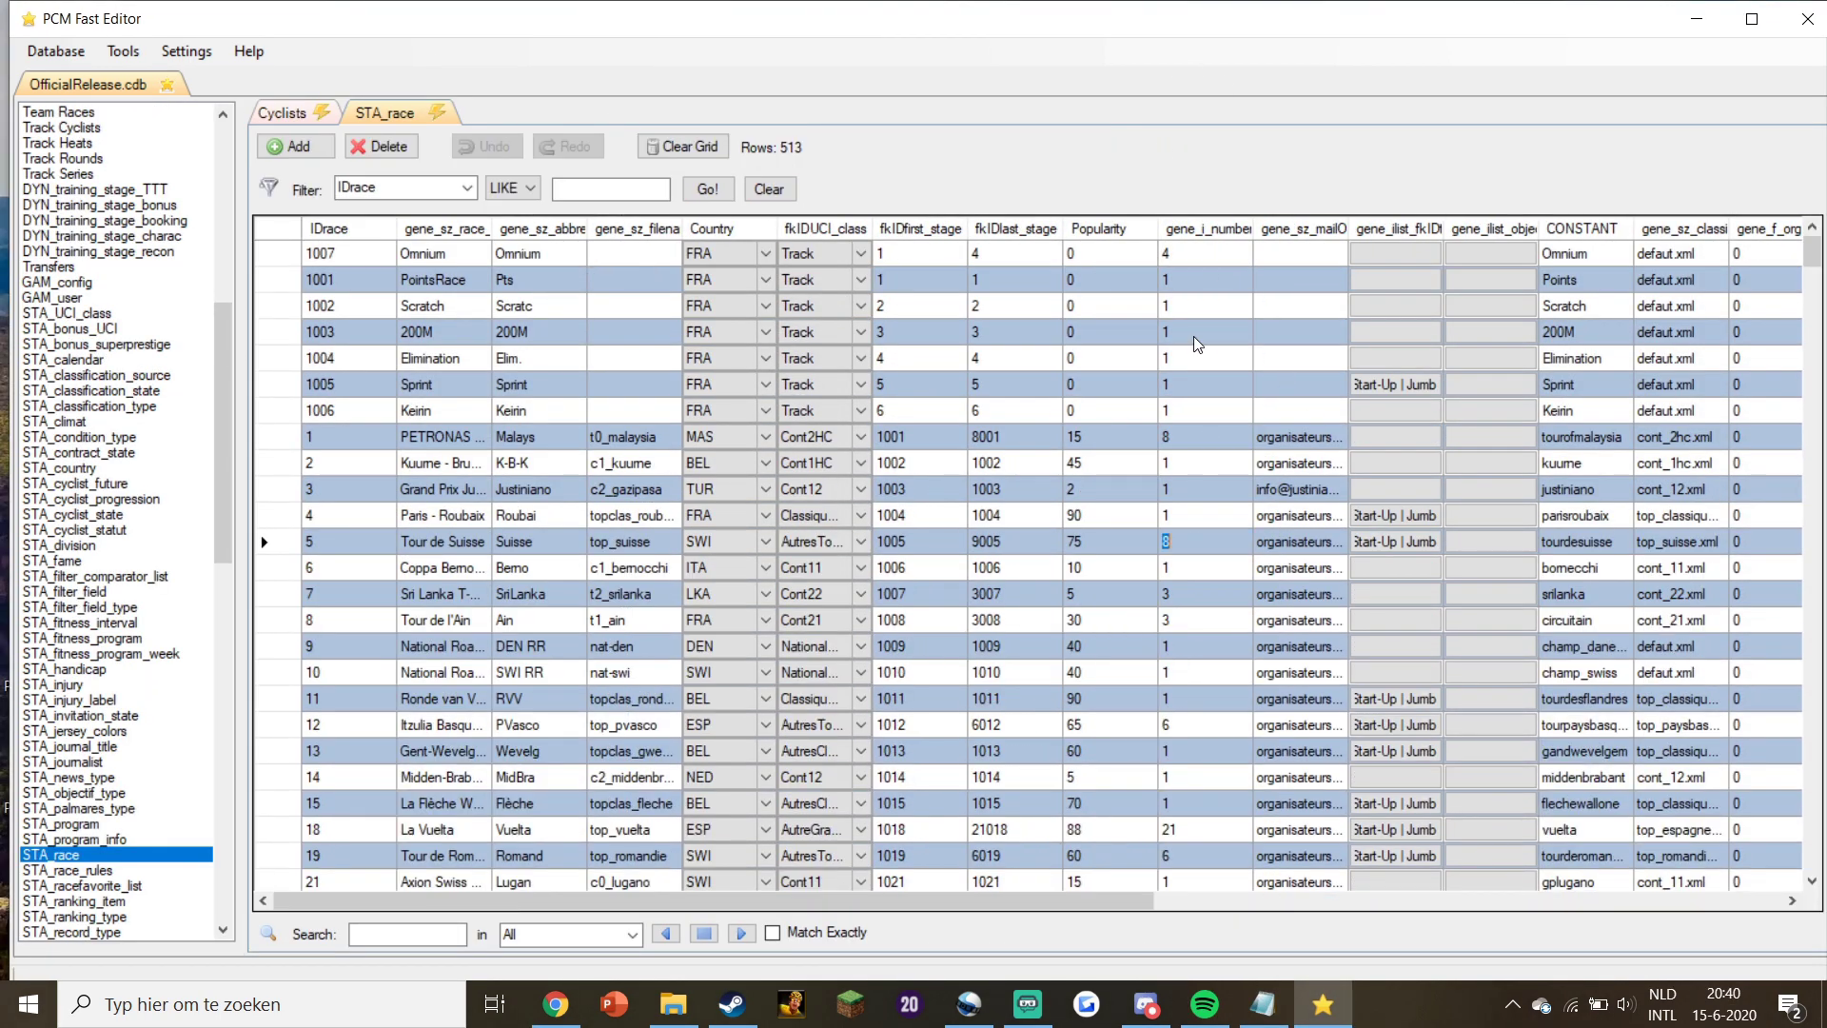
type("9")
key("Return")
left_click(1165, 549)
left_click(1202, 622)
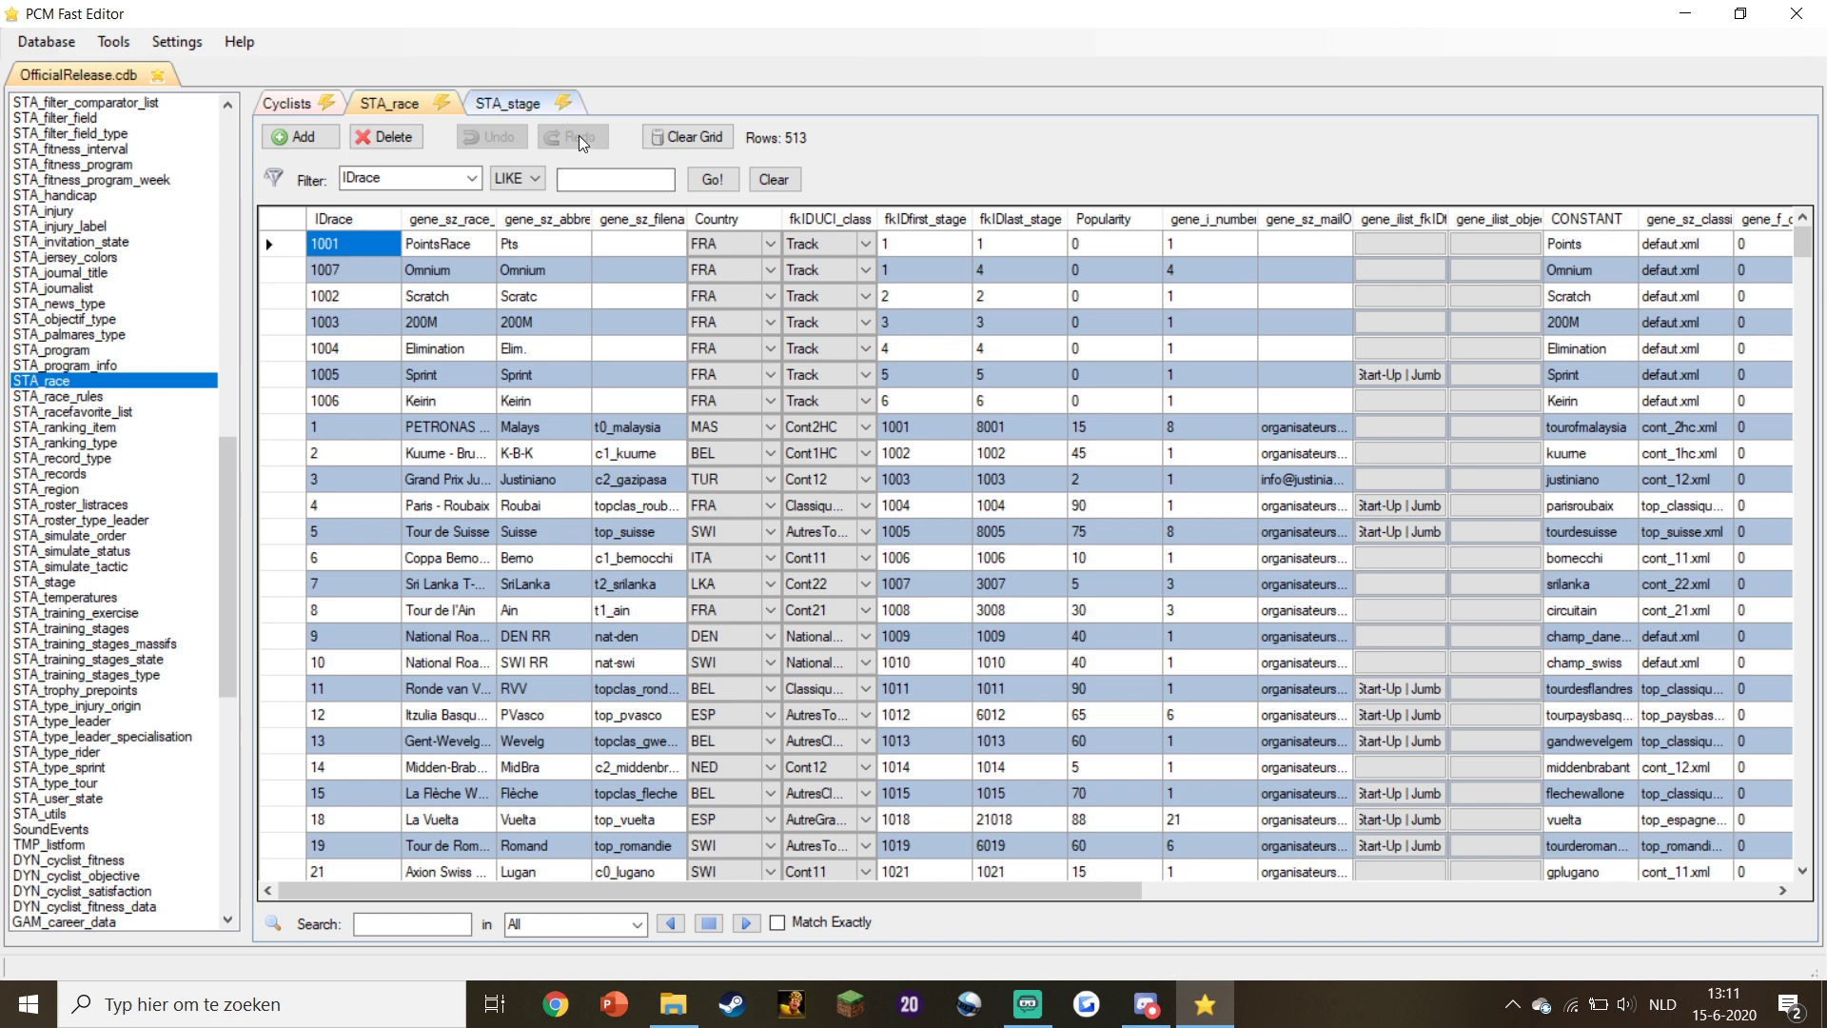
Search the STA_stage table for "suisse" to locate the Tour de Suisse stages.
left_click(574, 111)
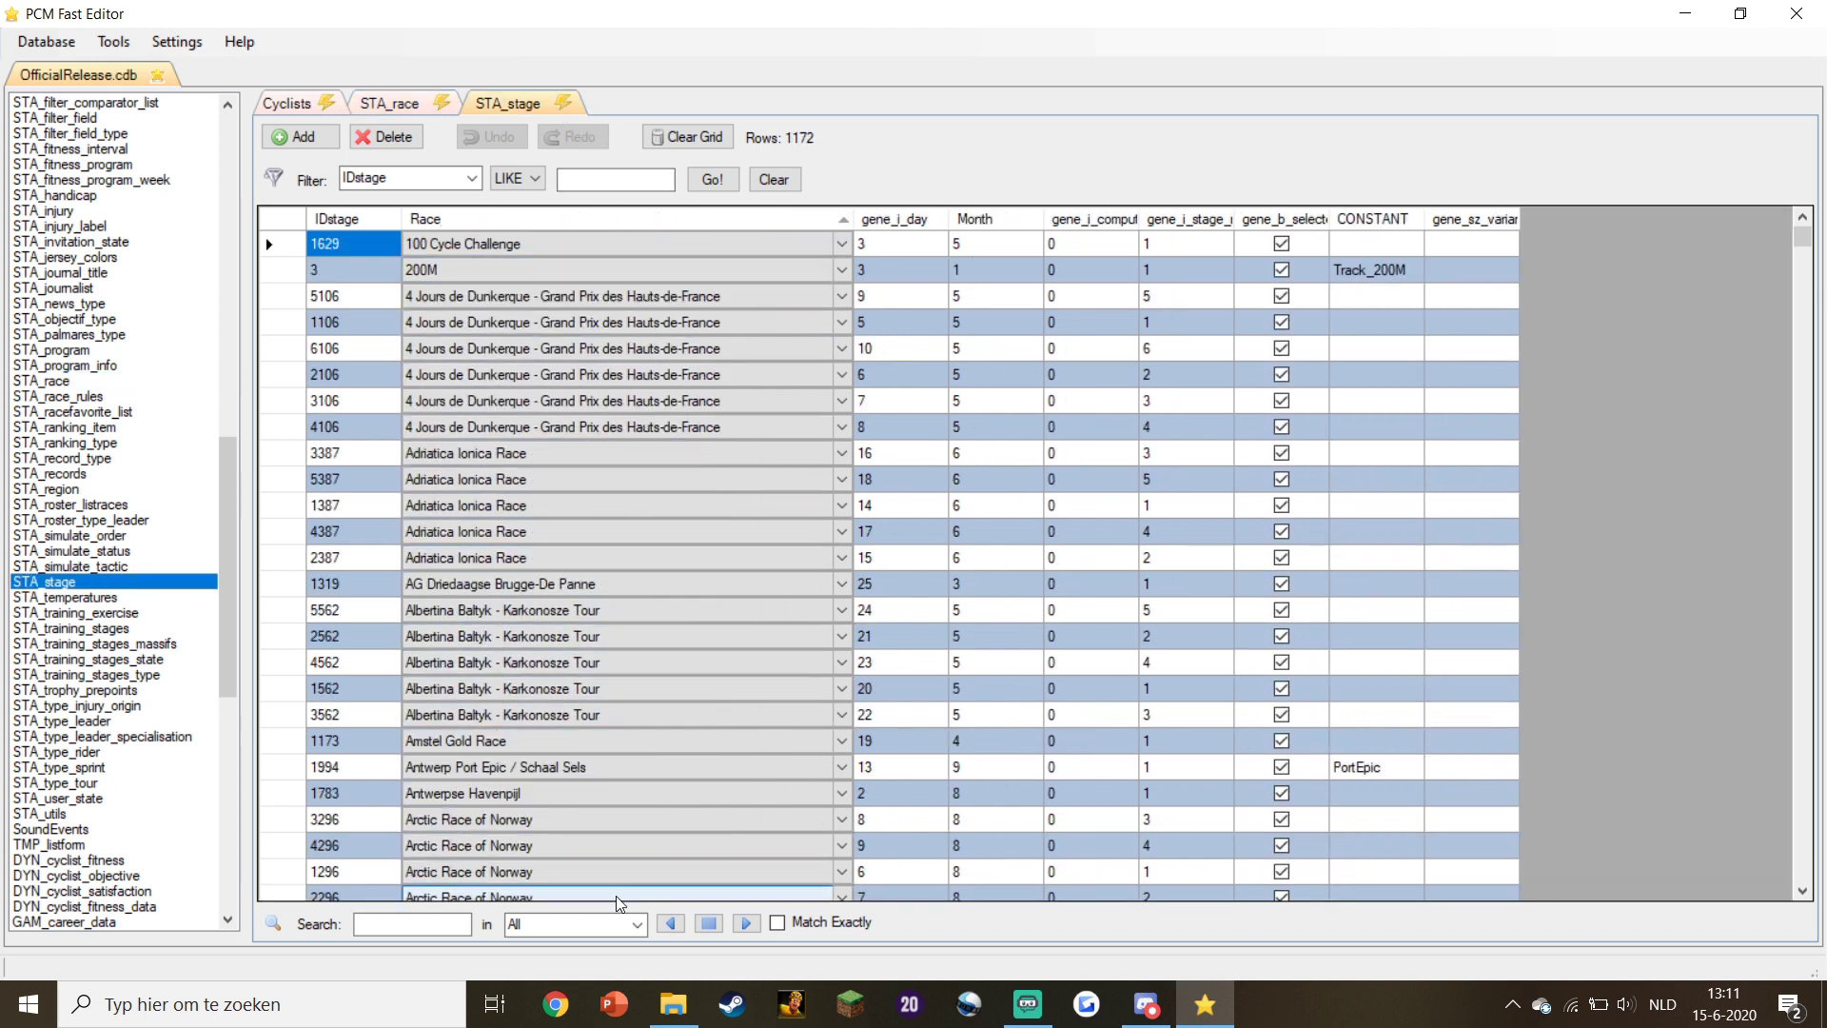
left_click(452, 926)
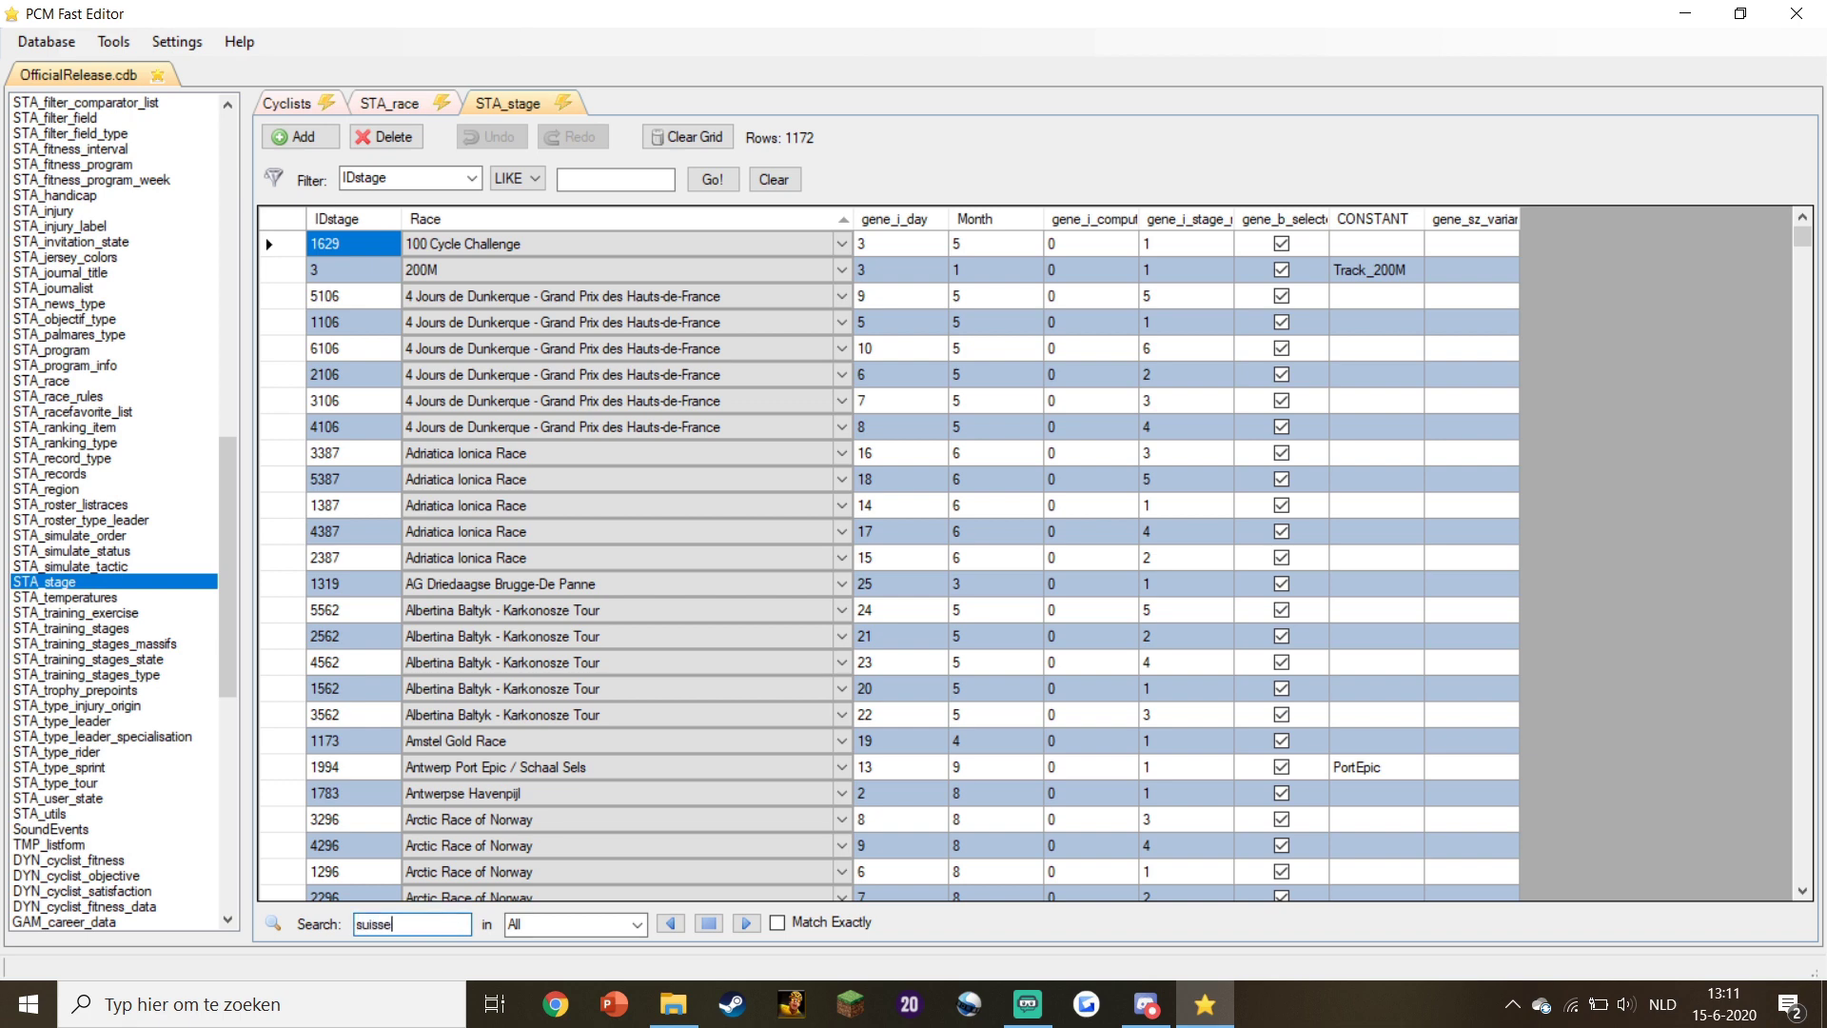
left_click(746, 924)
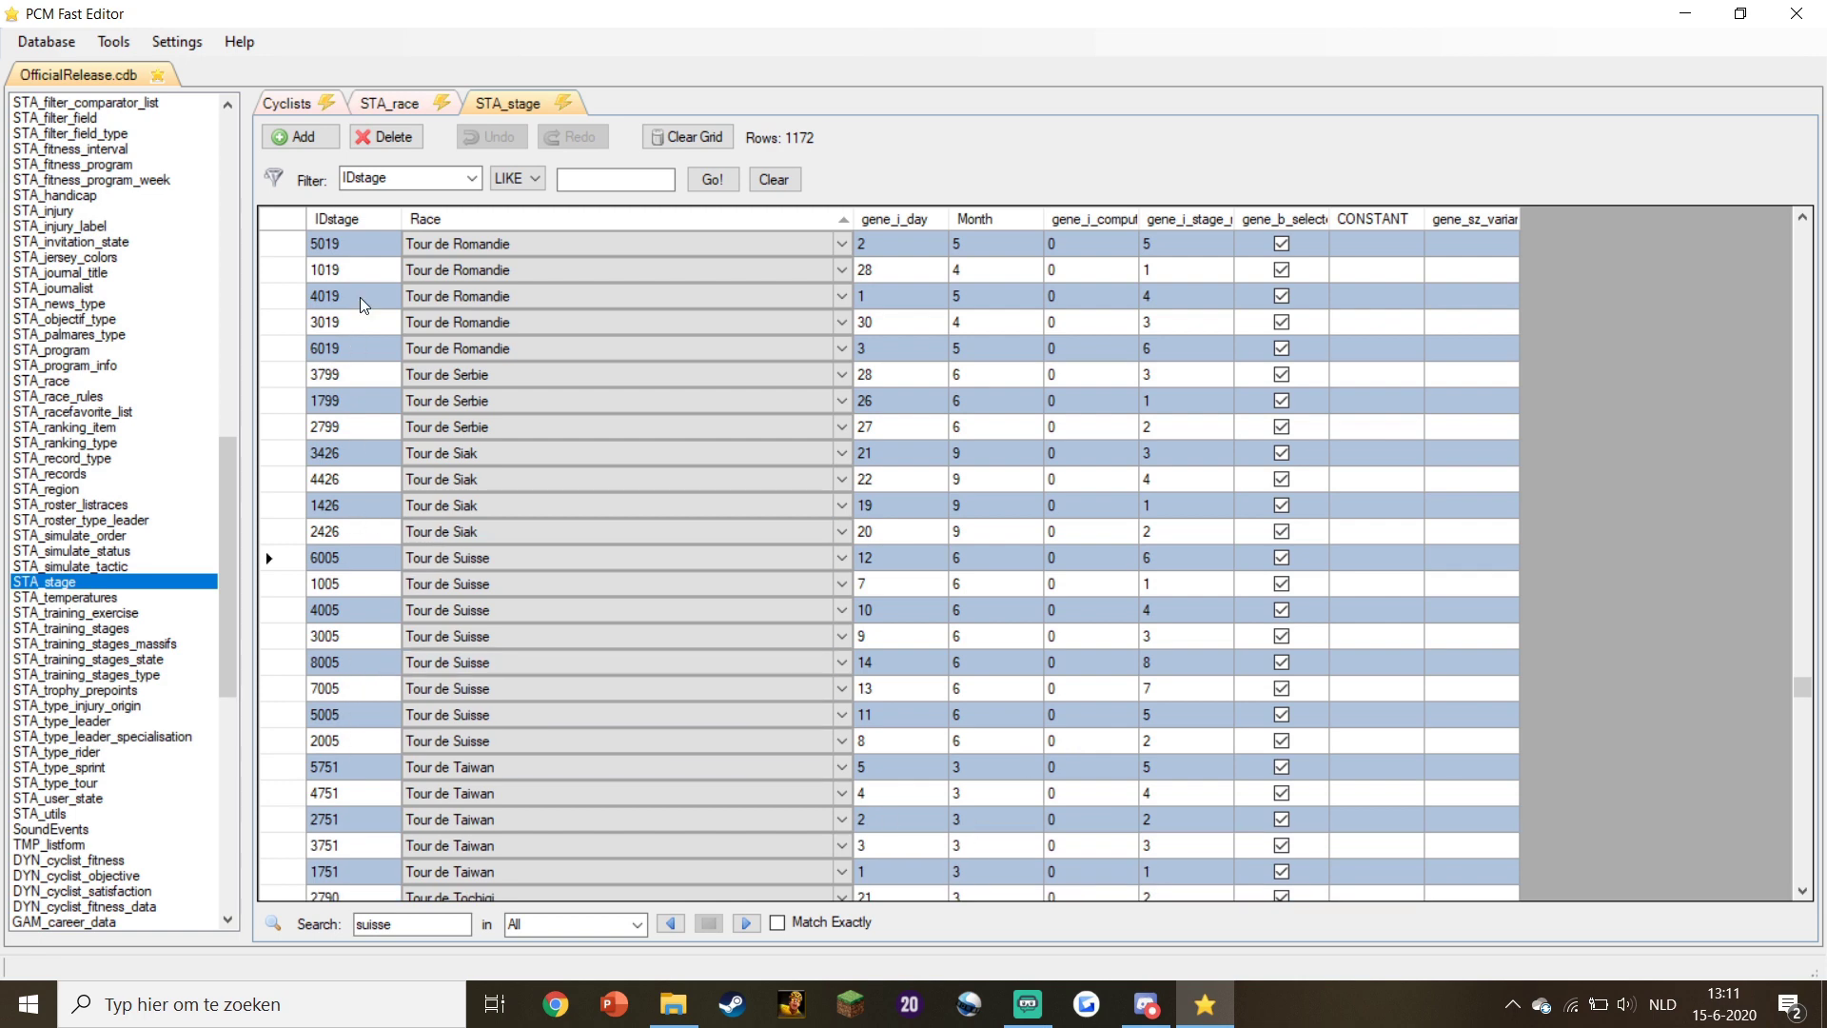
Add a new stage row assigned to Tour de Suisse and sort the table by Race to group it with that race's stages.
left_click(284, 136)
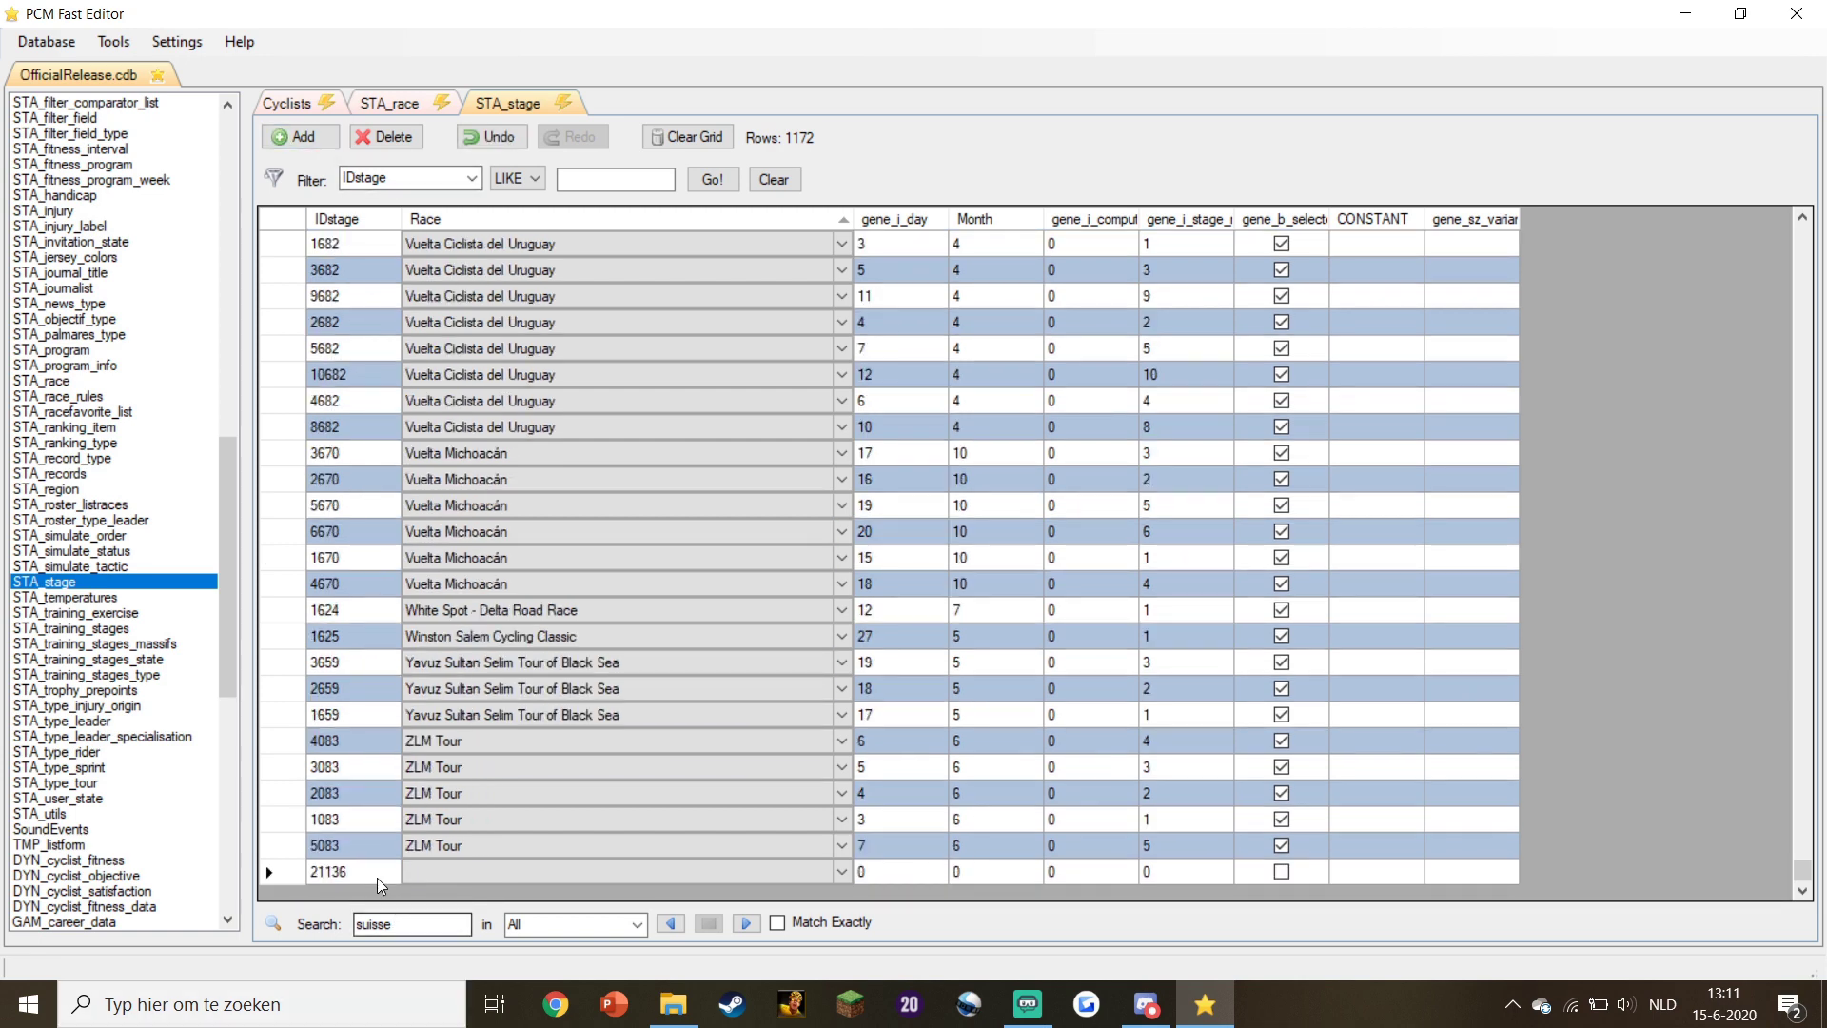
left_click(465, 880)
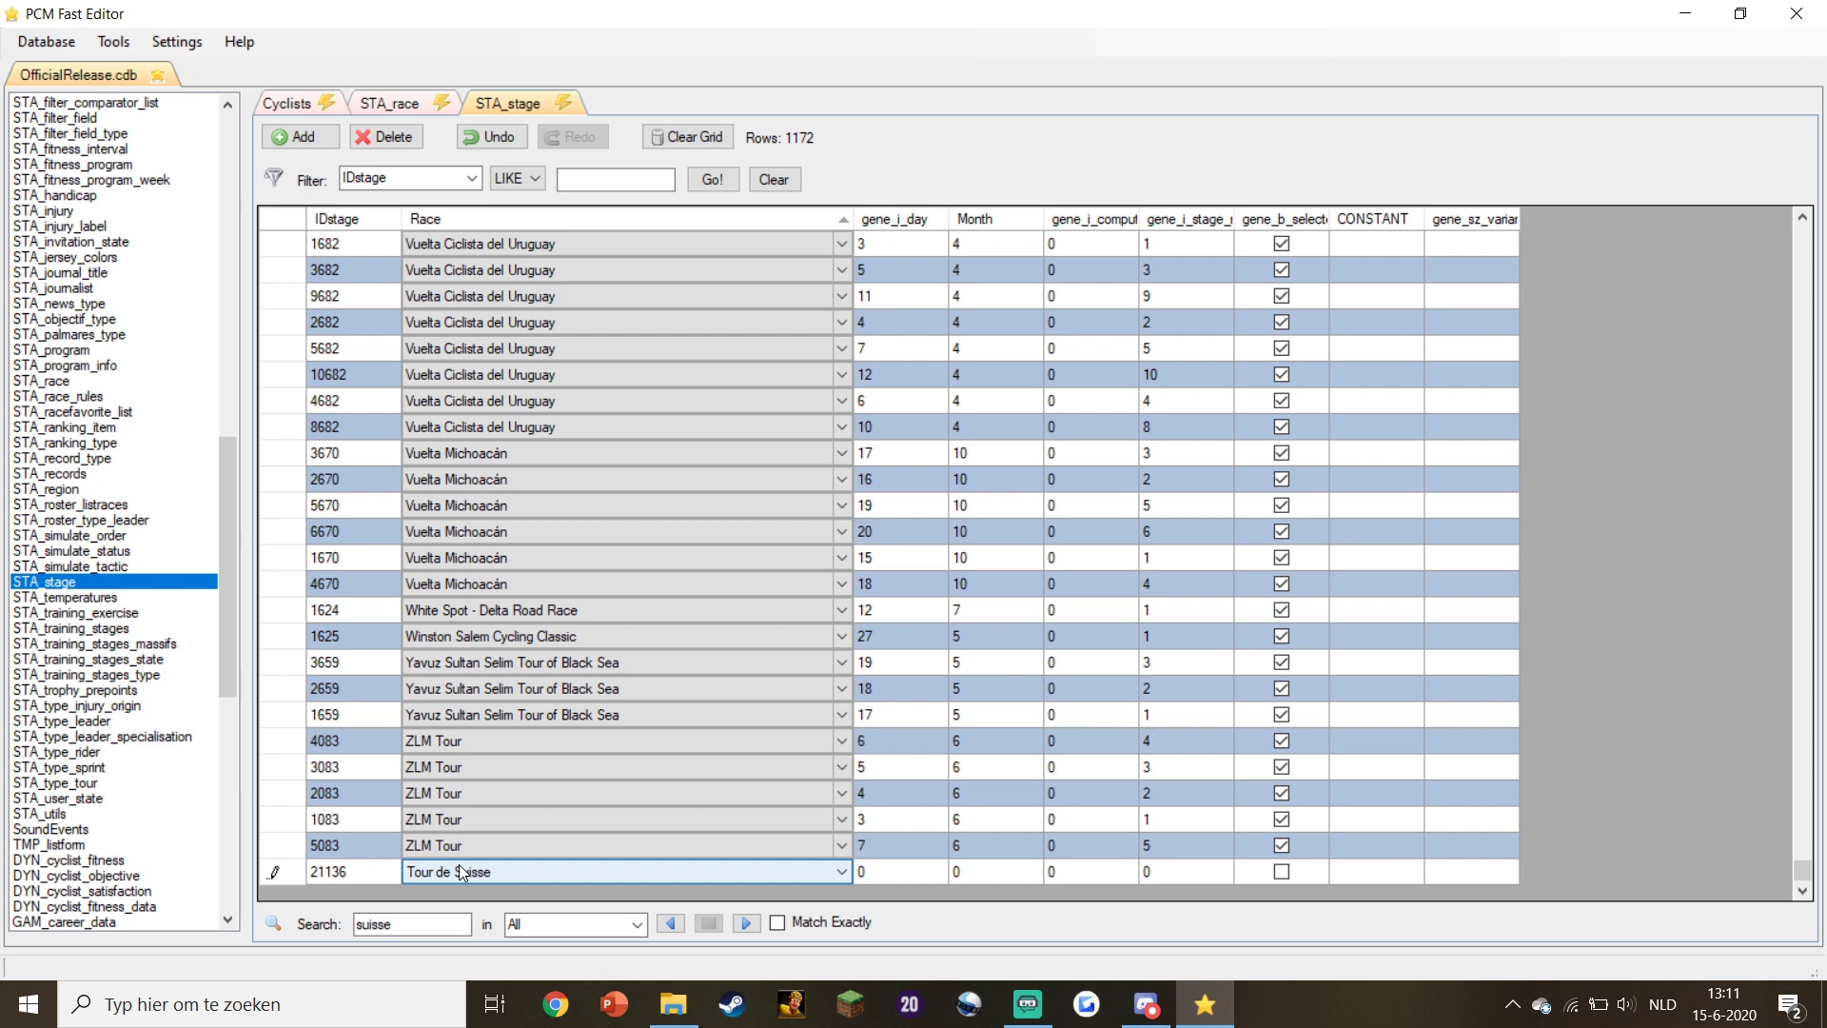
left_click(738, 892)
left_click(444, 213)
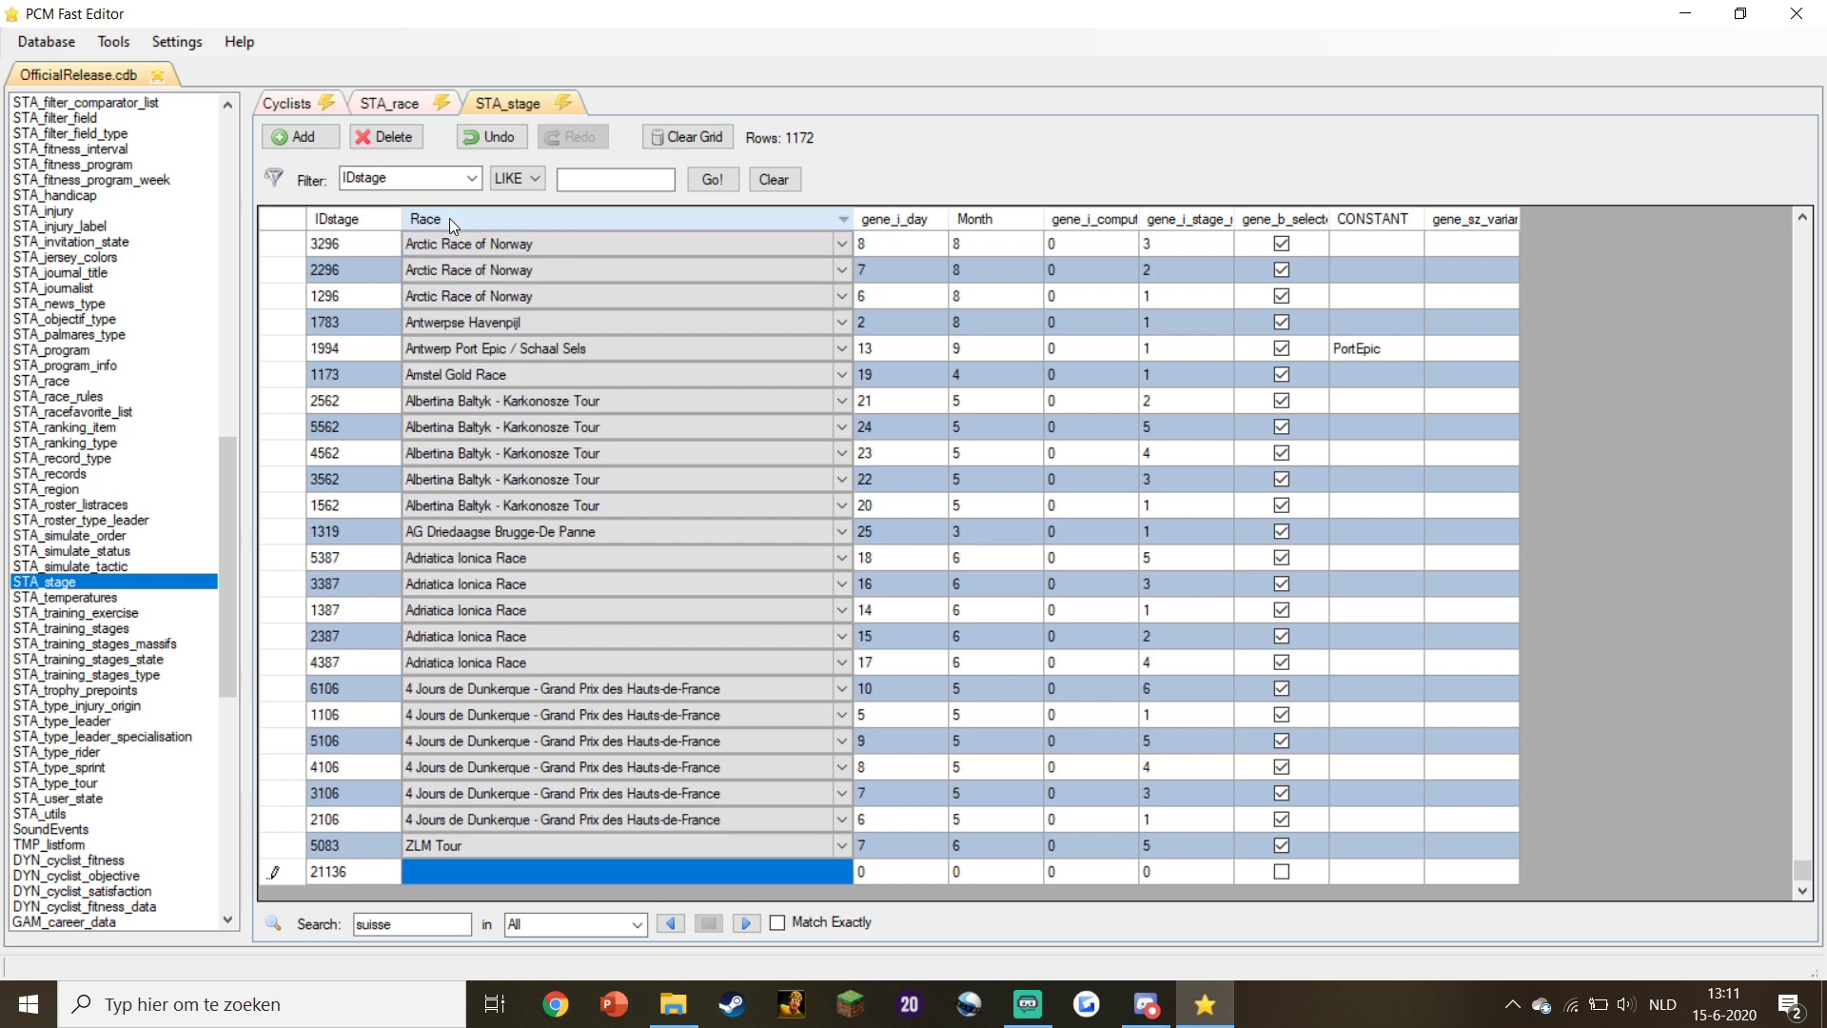
left_click(666, 924)
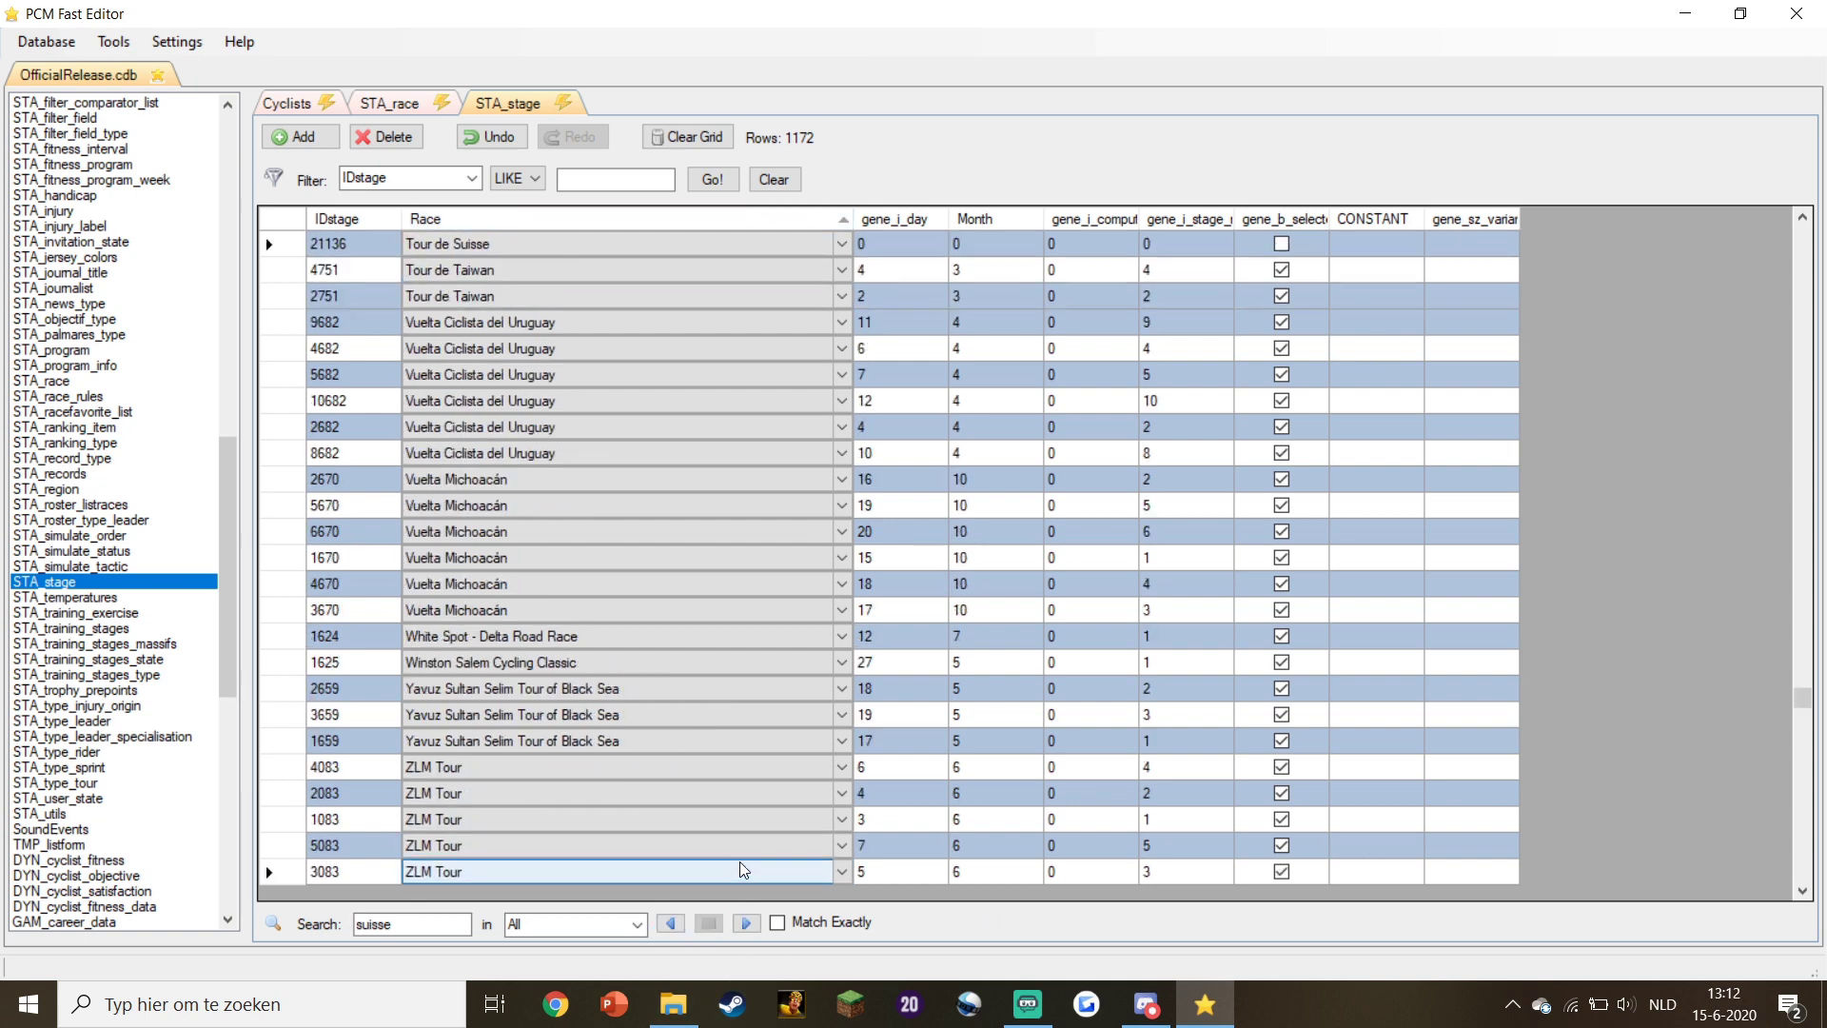
scroll(1163, 612, "up", 3)
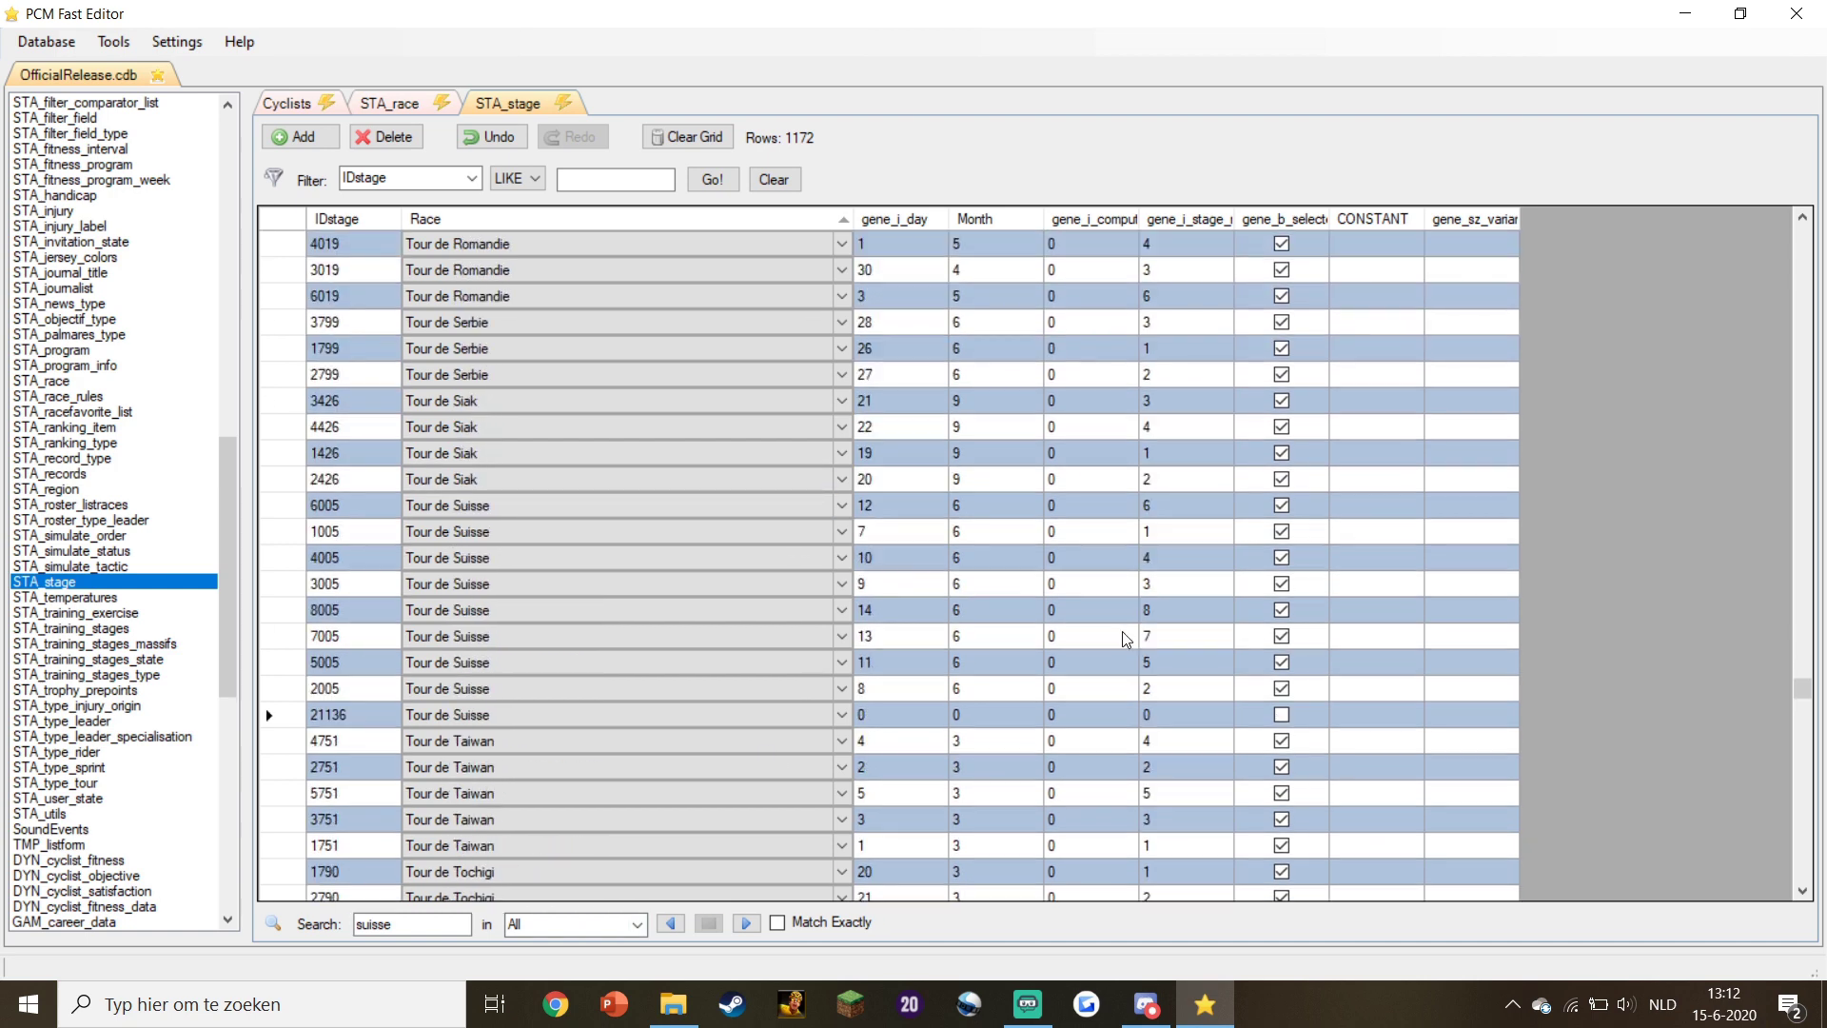
Examine how the IDs of the existing Tour de Suisse stages relate to their stage numbers.
left_click(354, 611)
left_click(349, 531)
left_click(346, 530)
left_click(344, 533)
left_click(350, 559)
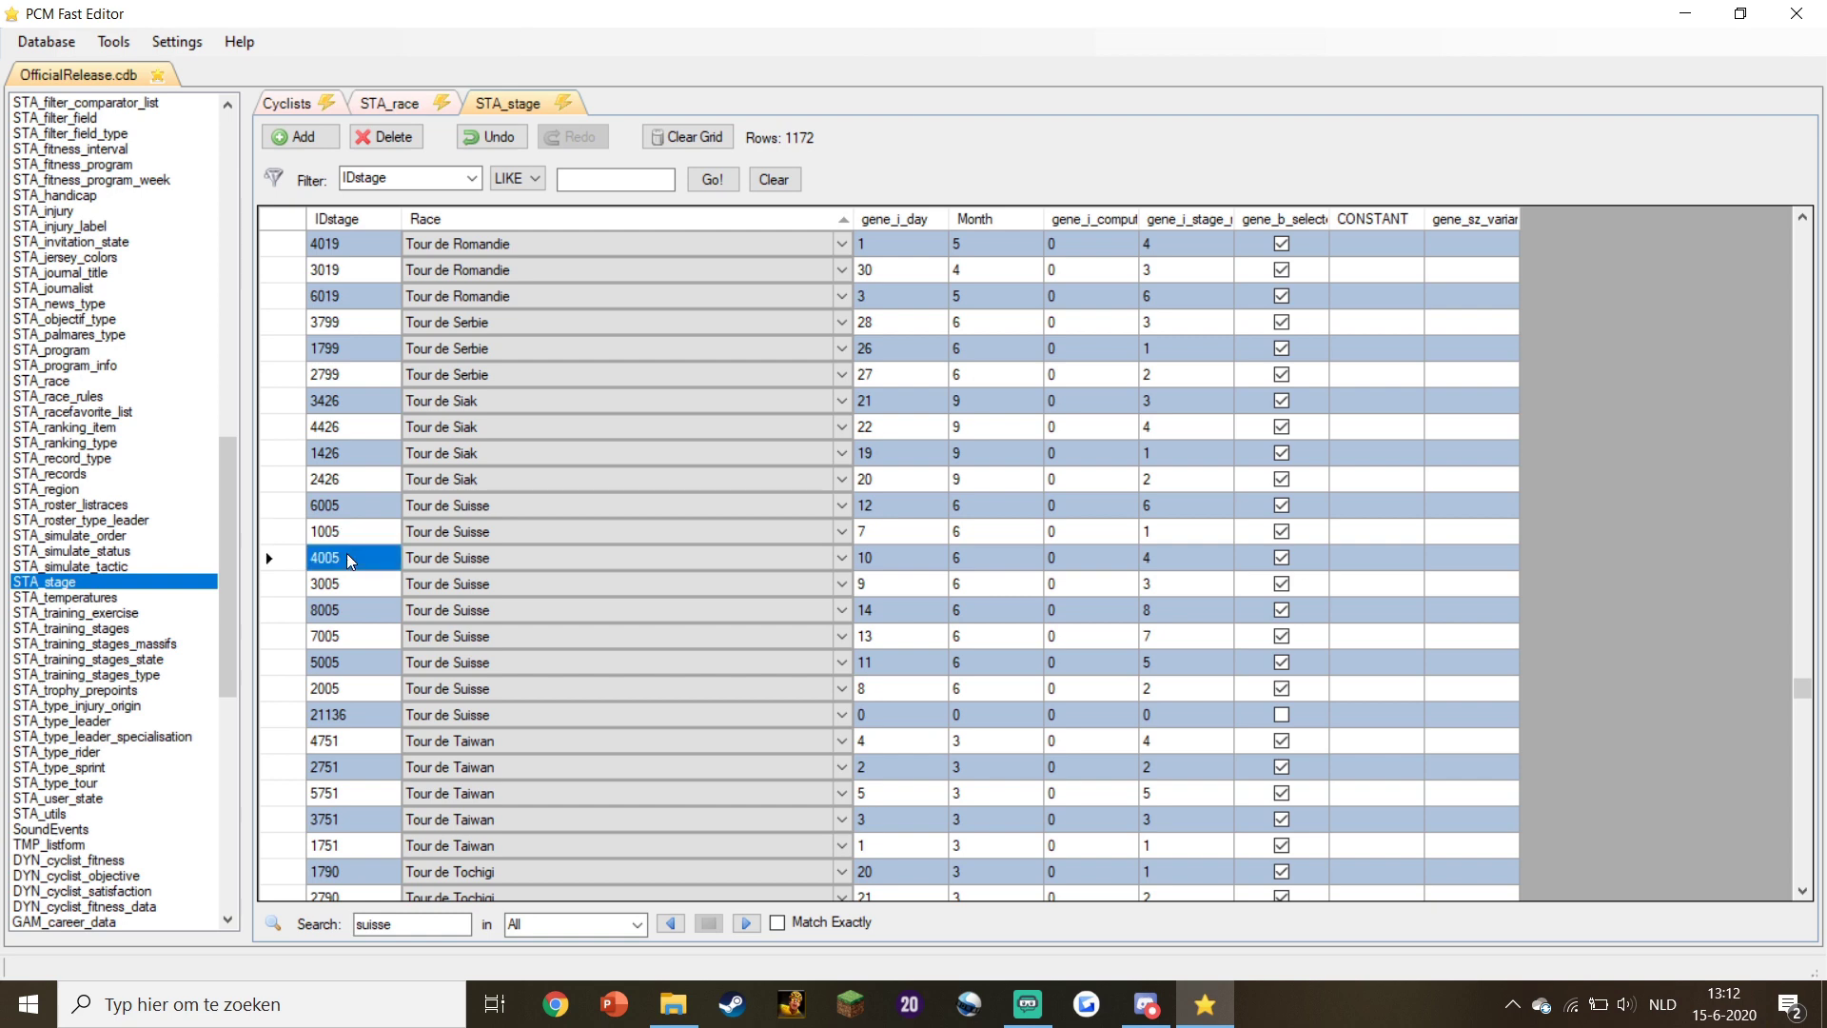
left_click(345, 531)
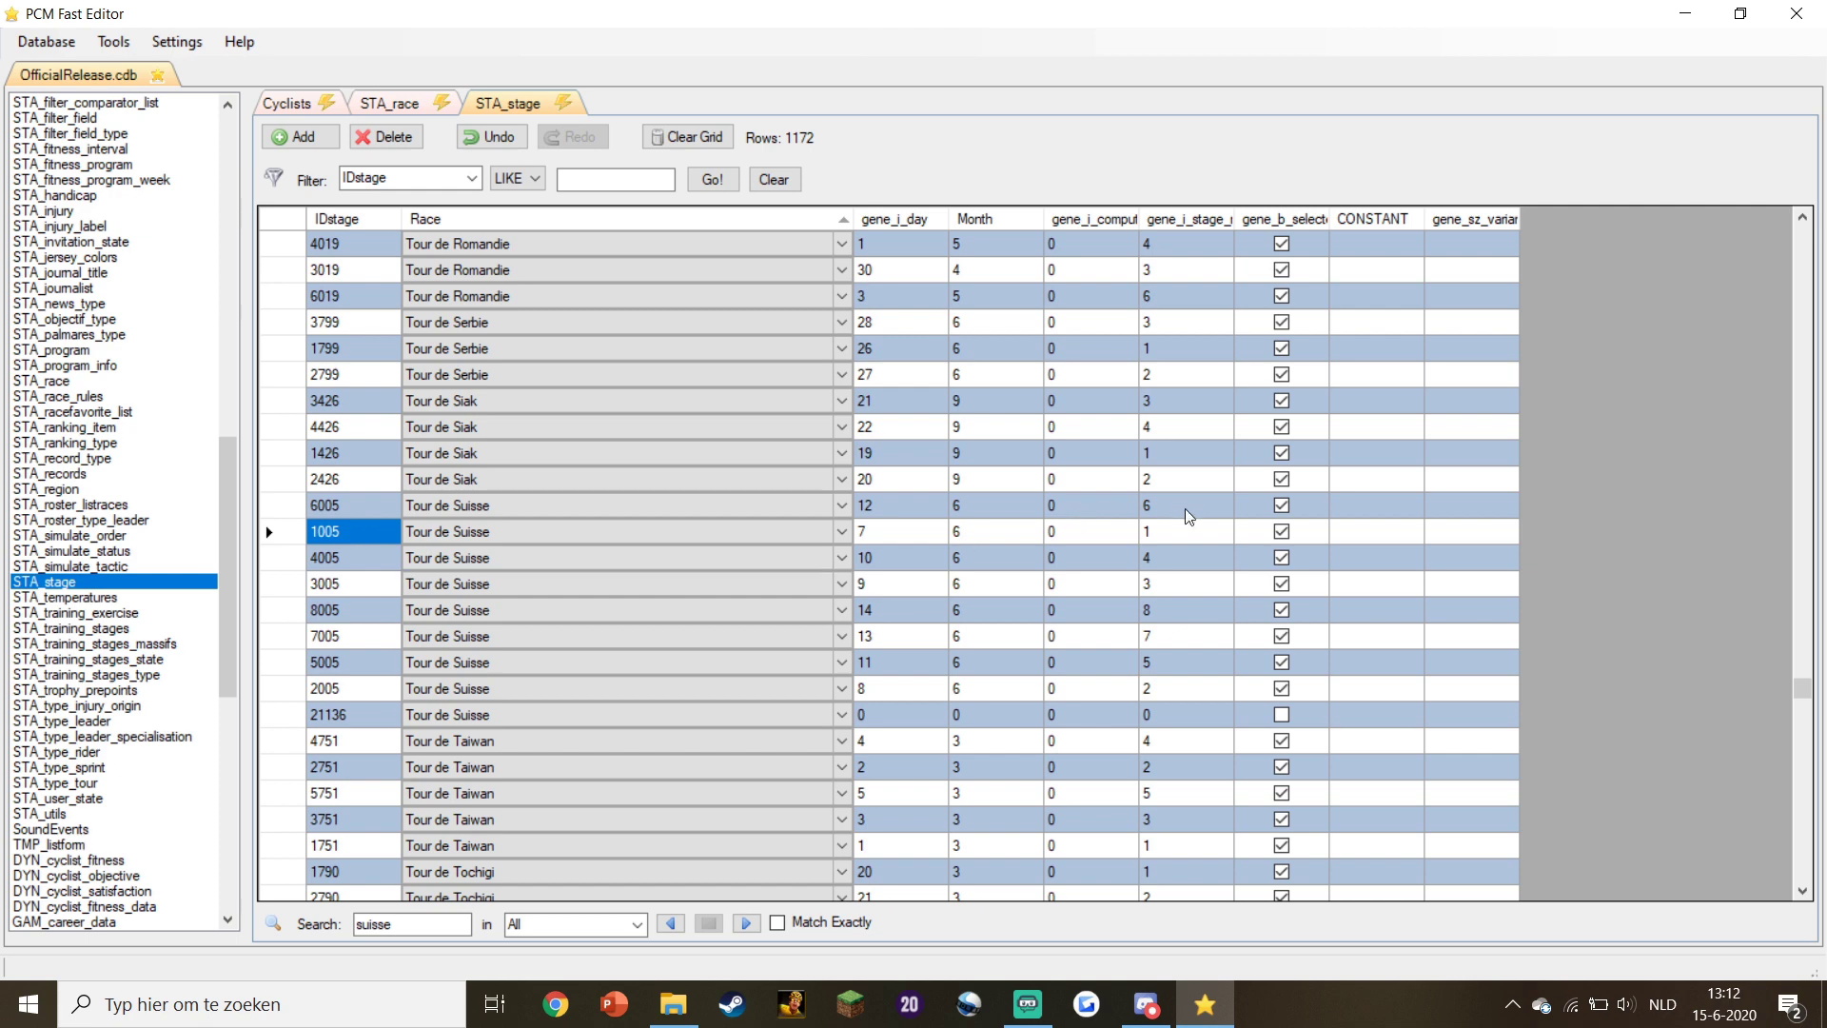
left_click(1175, 530)
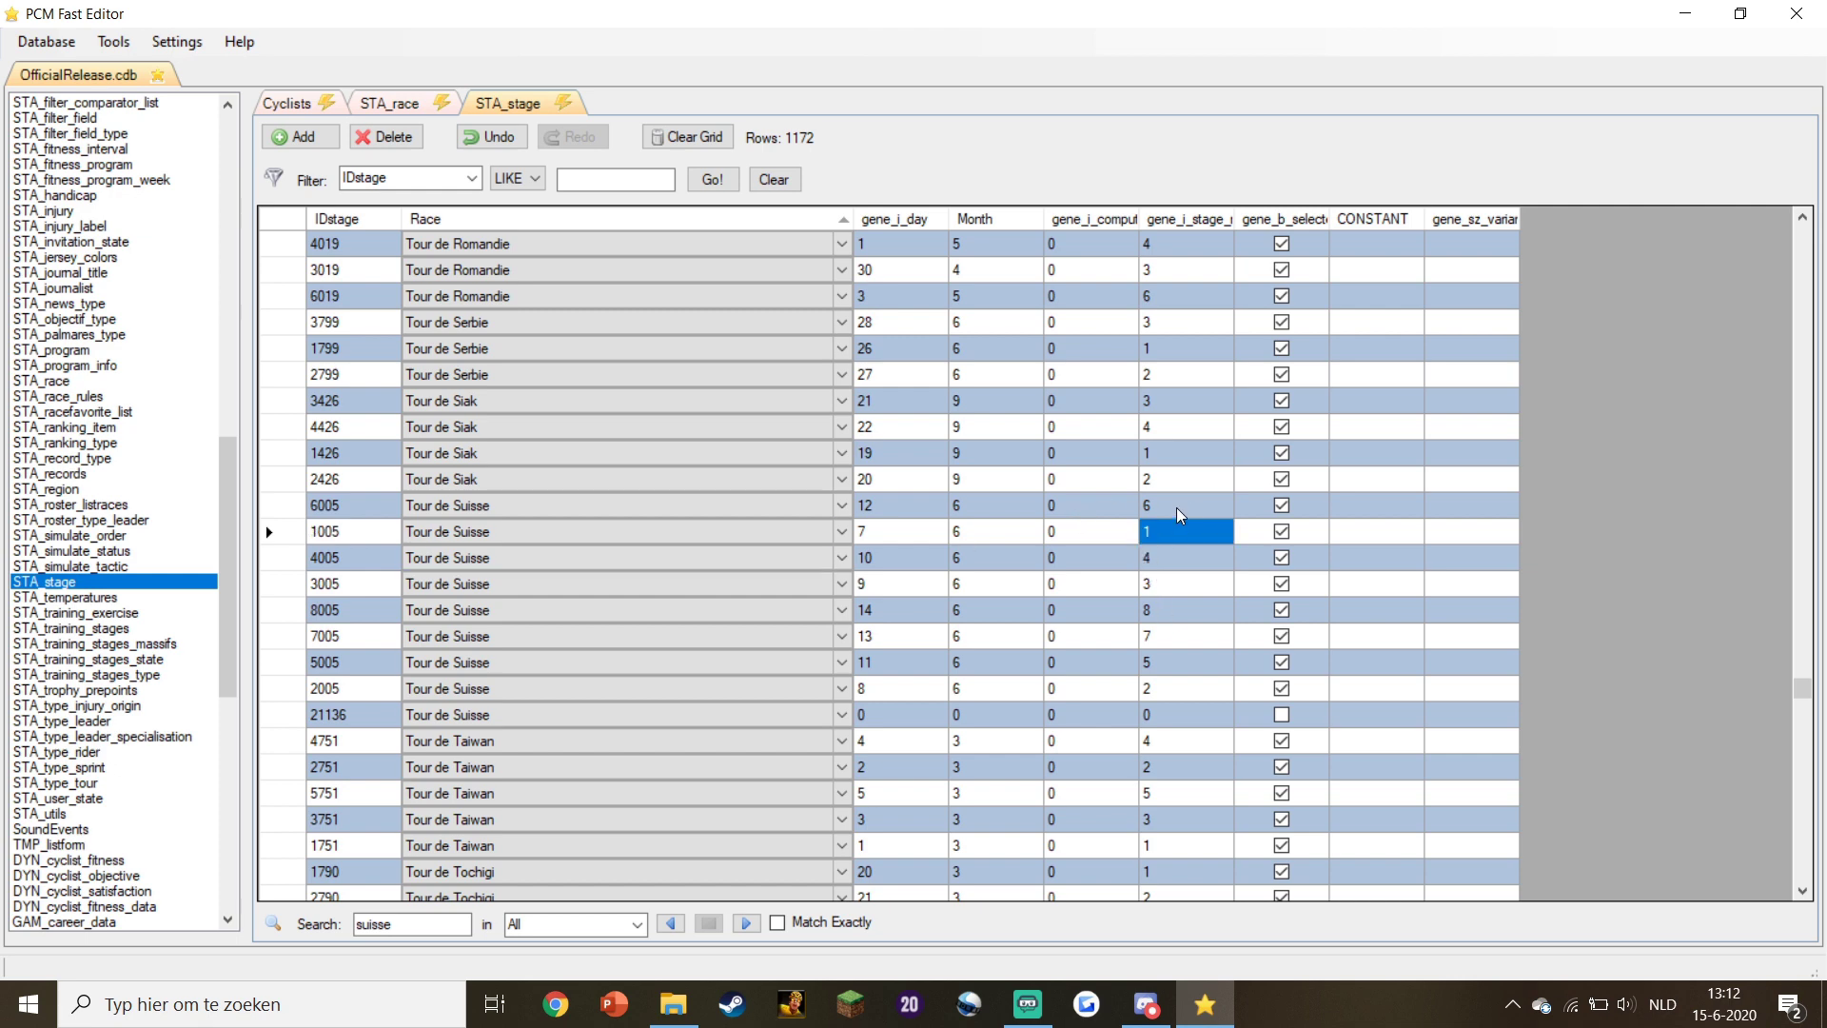
left_click(1172, 488)
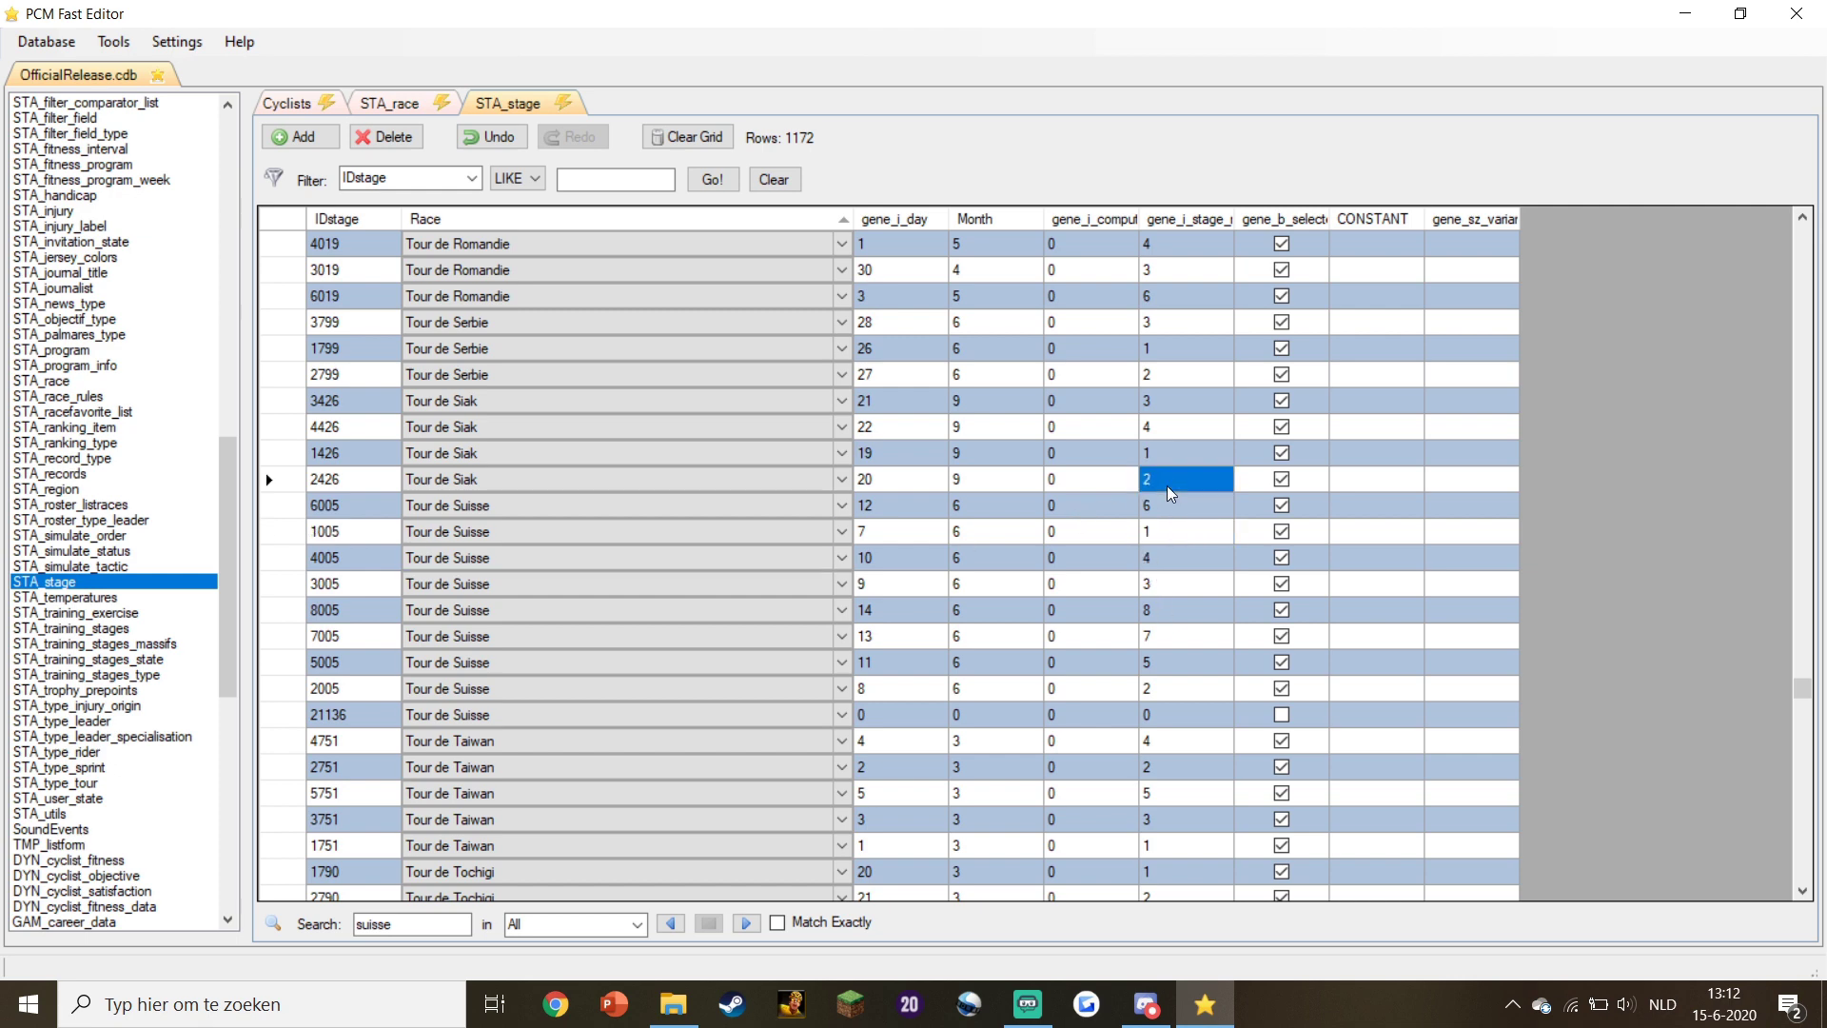
left_click(1161, 690)
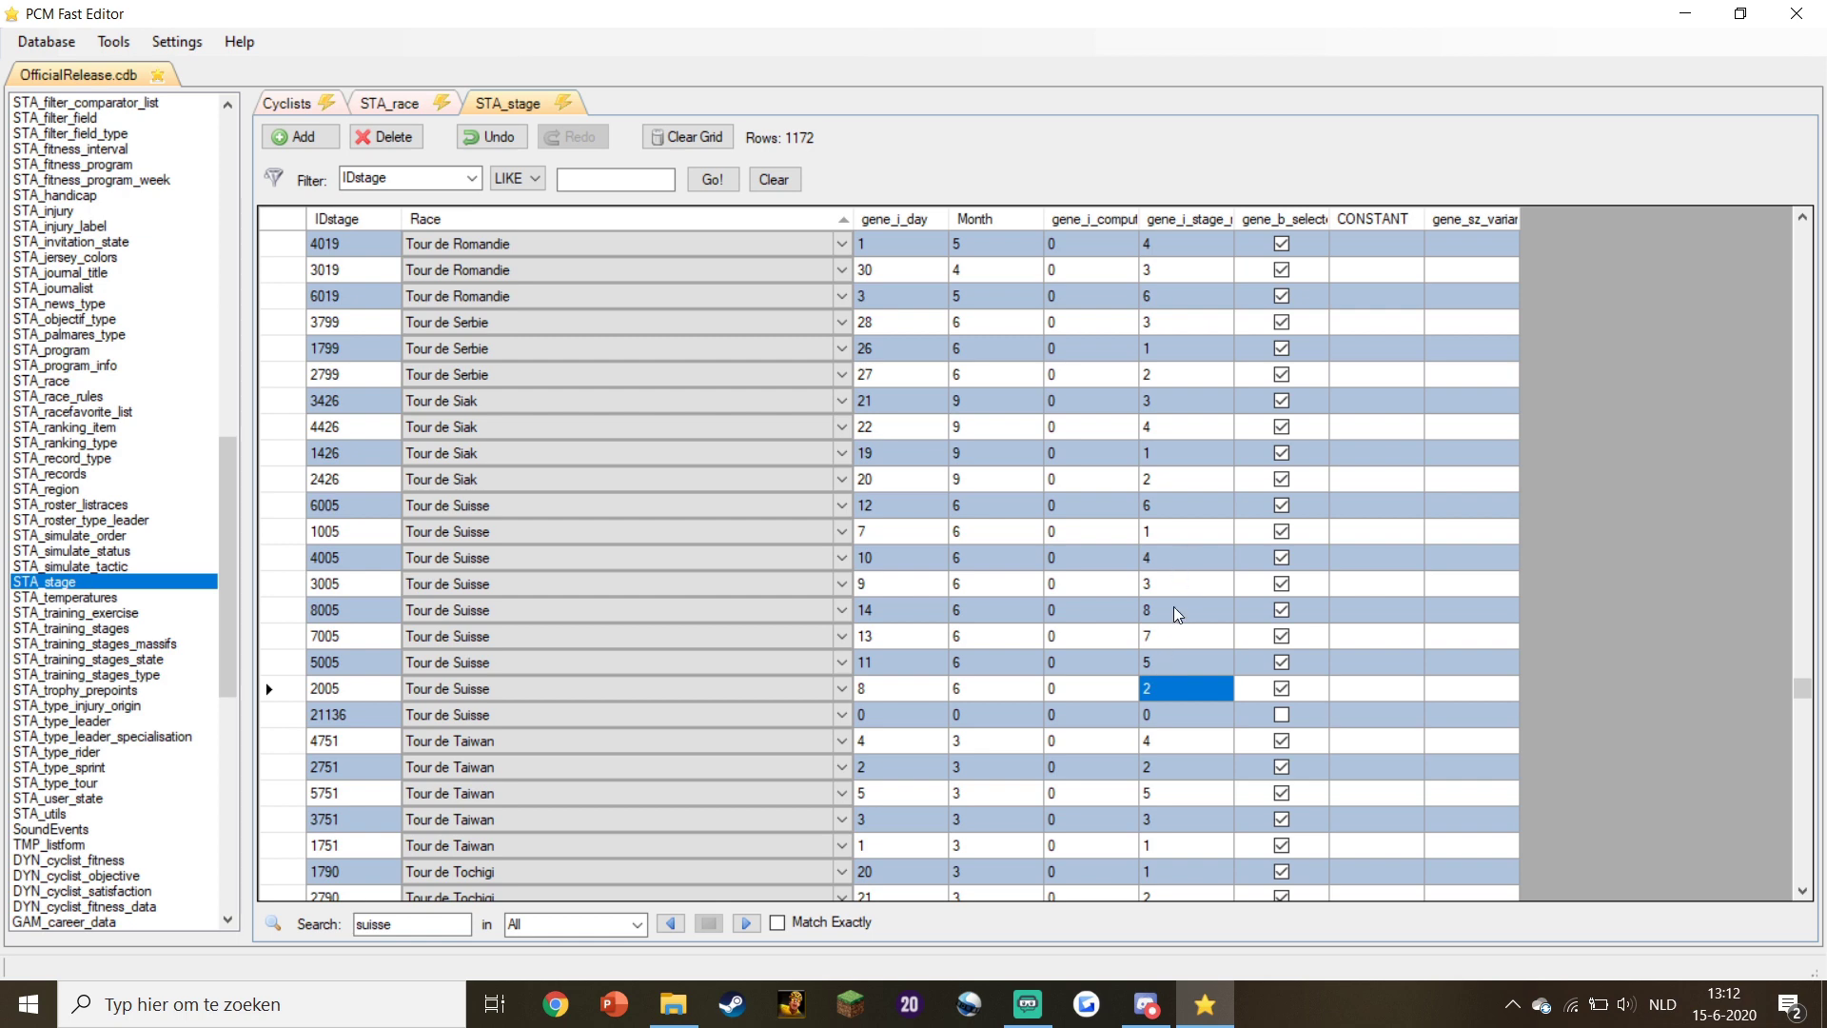
Give the new Tour de Suisse stage the IDstage 9005 and set its date to day 15, month 6.
left_click(342, 715)
left_click(346, 718)
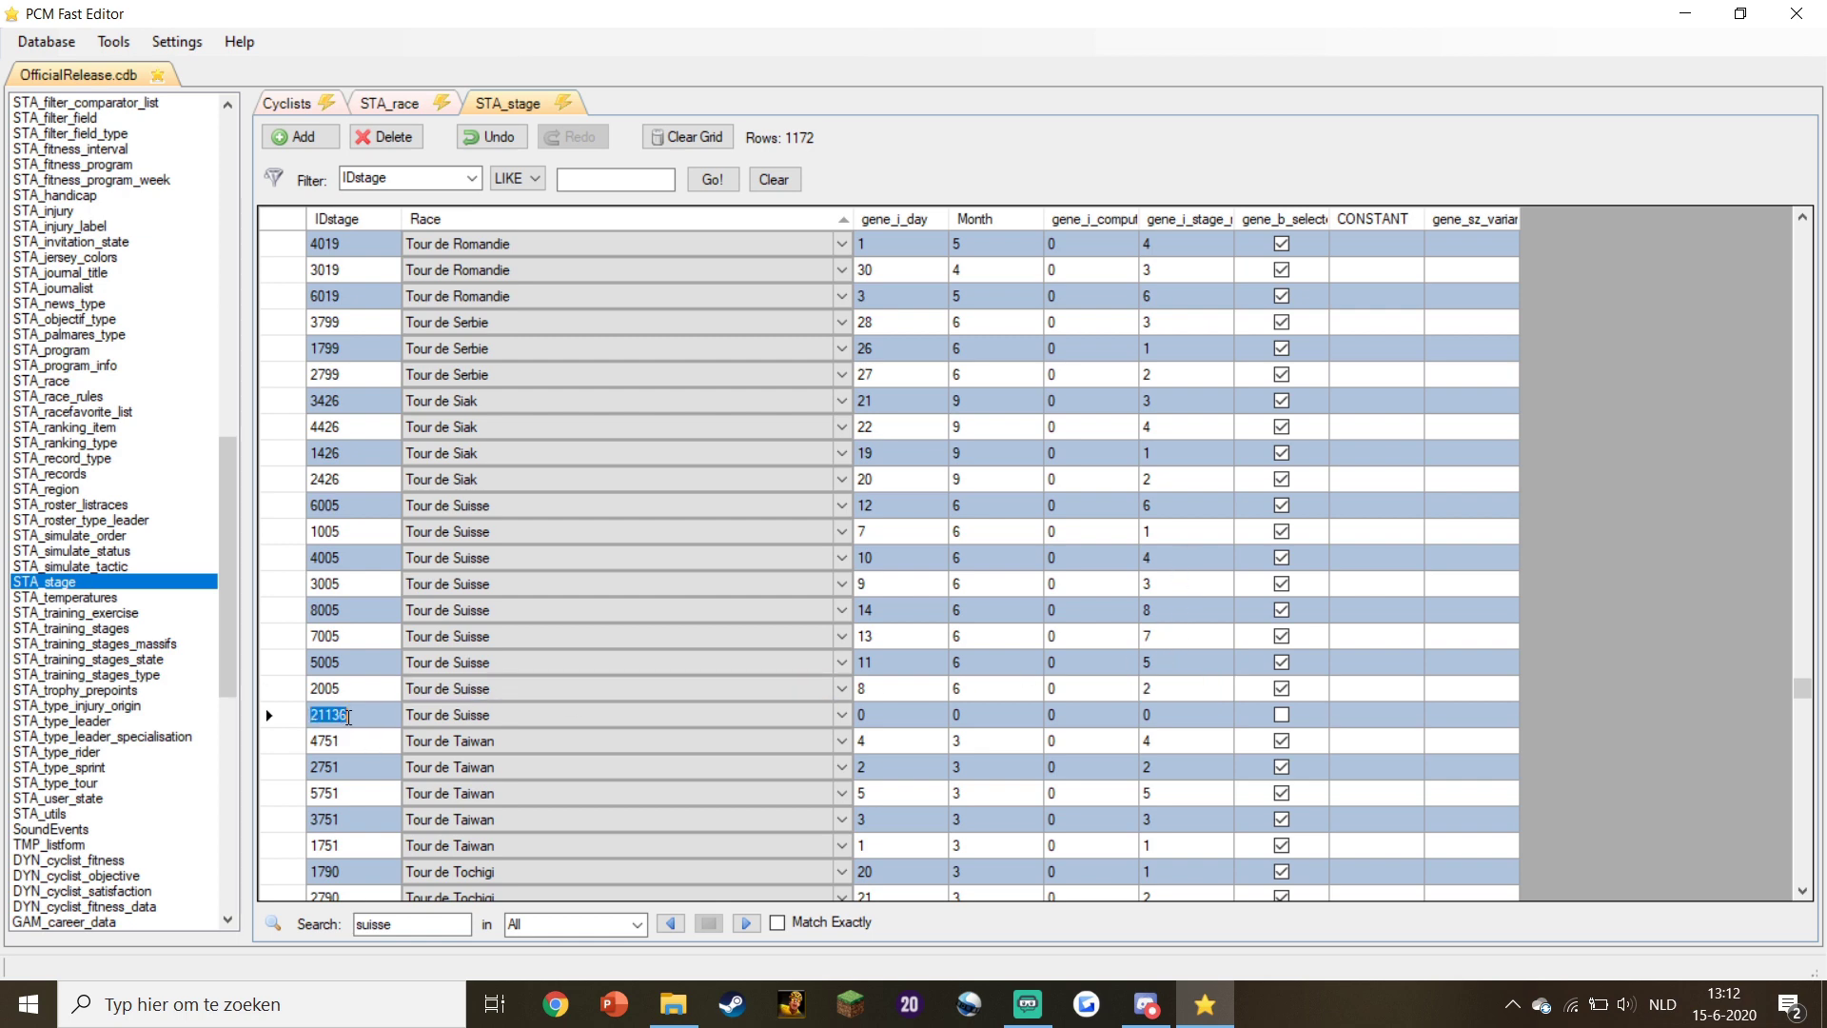
type("9005")
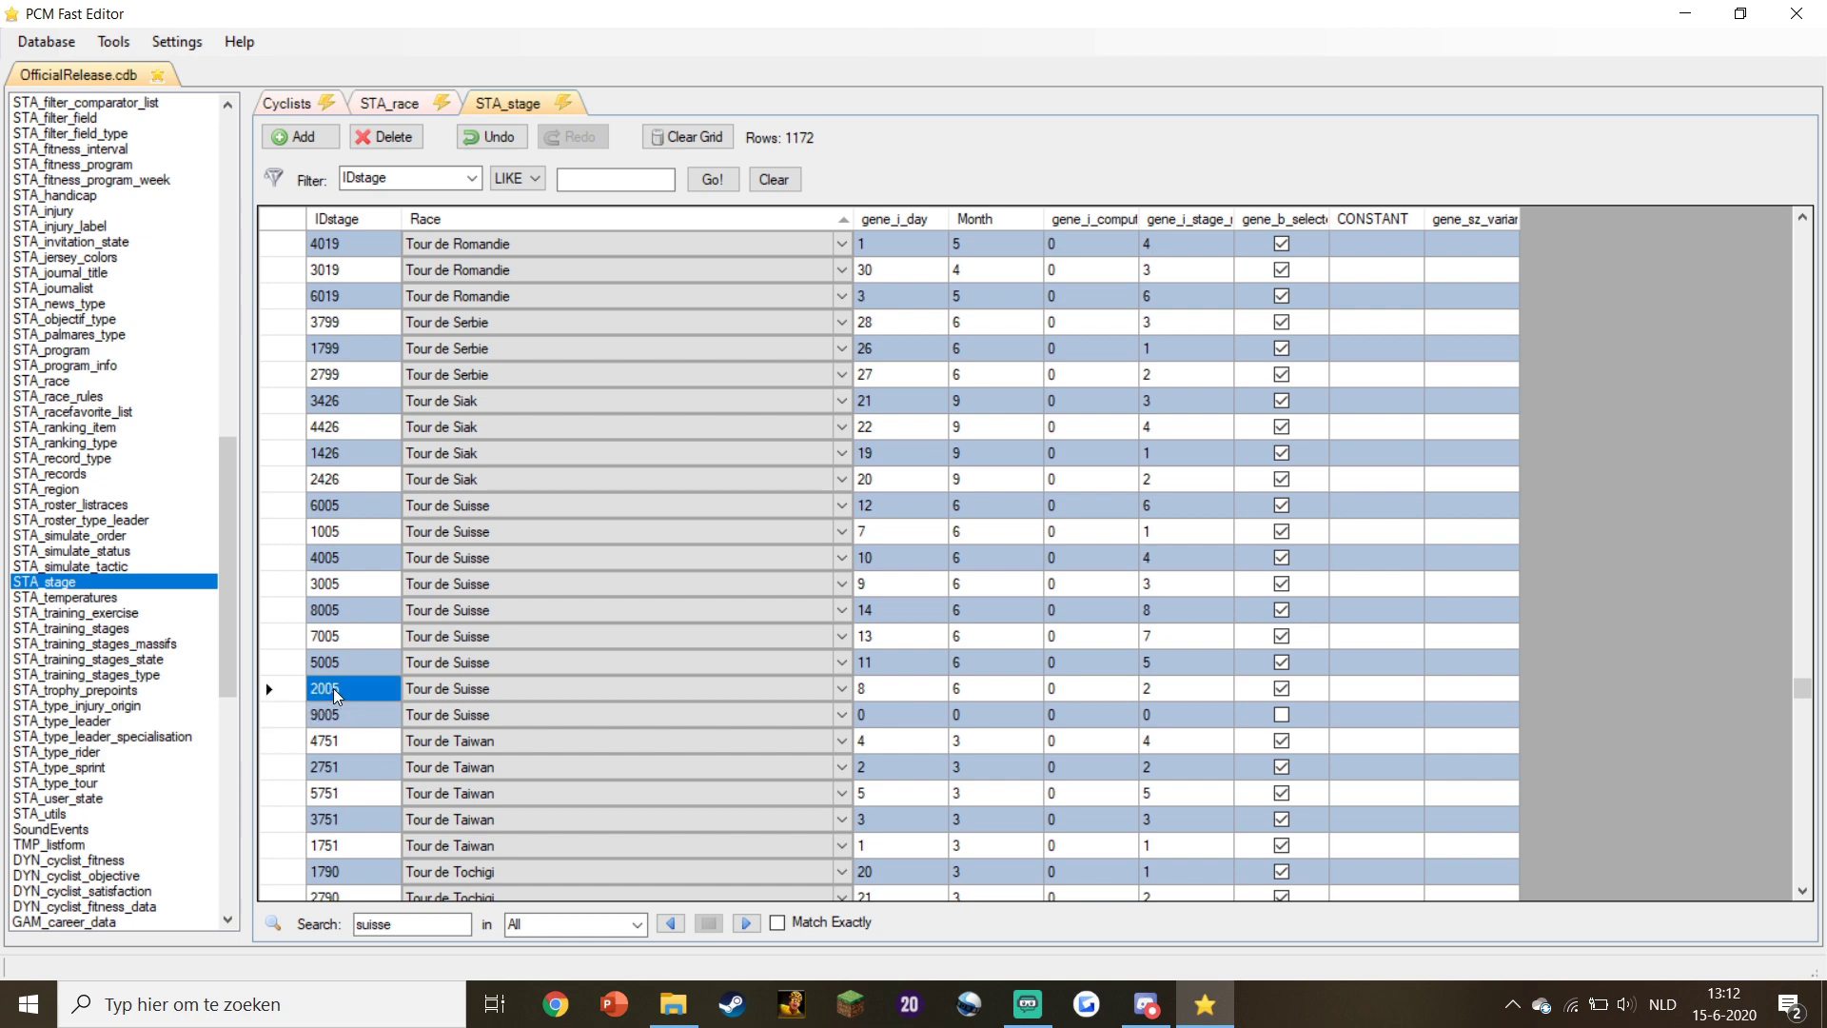
left_click(904, 718)
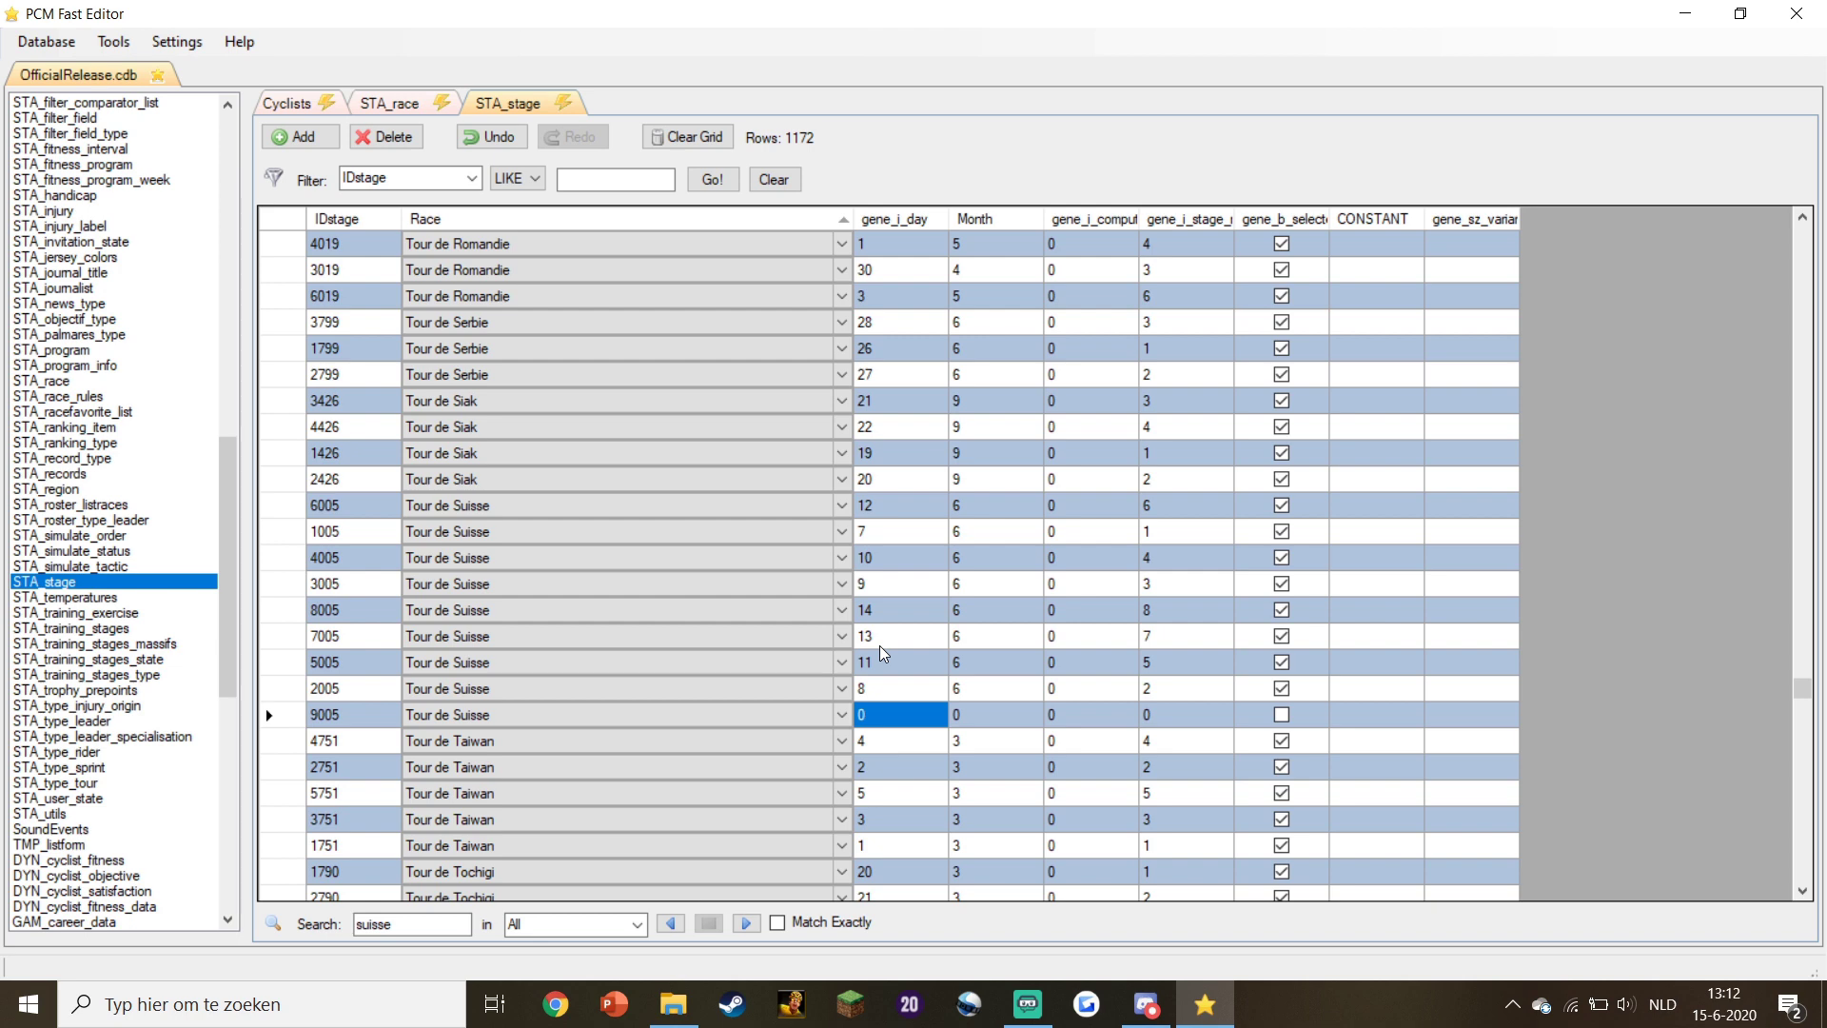
type("15")
key("Tab")
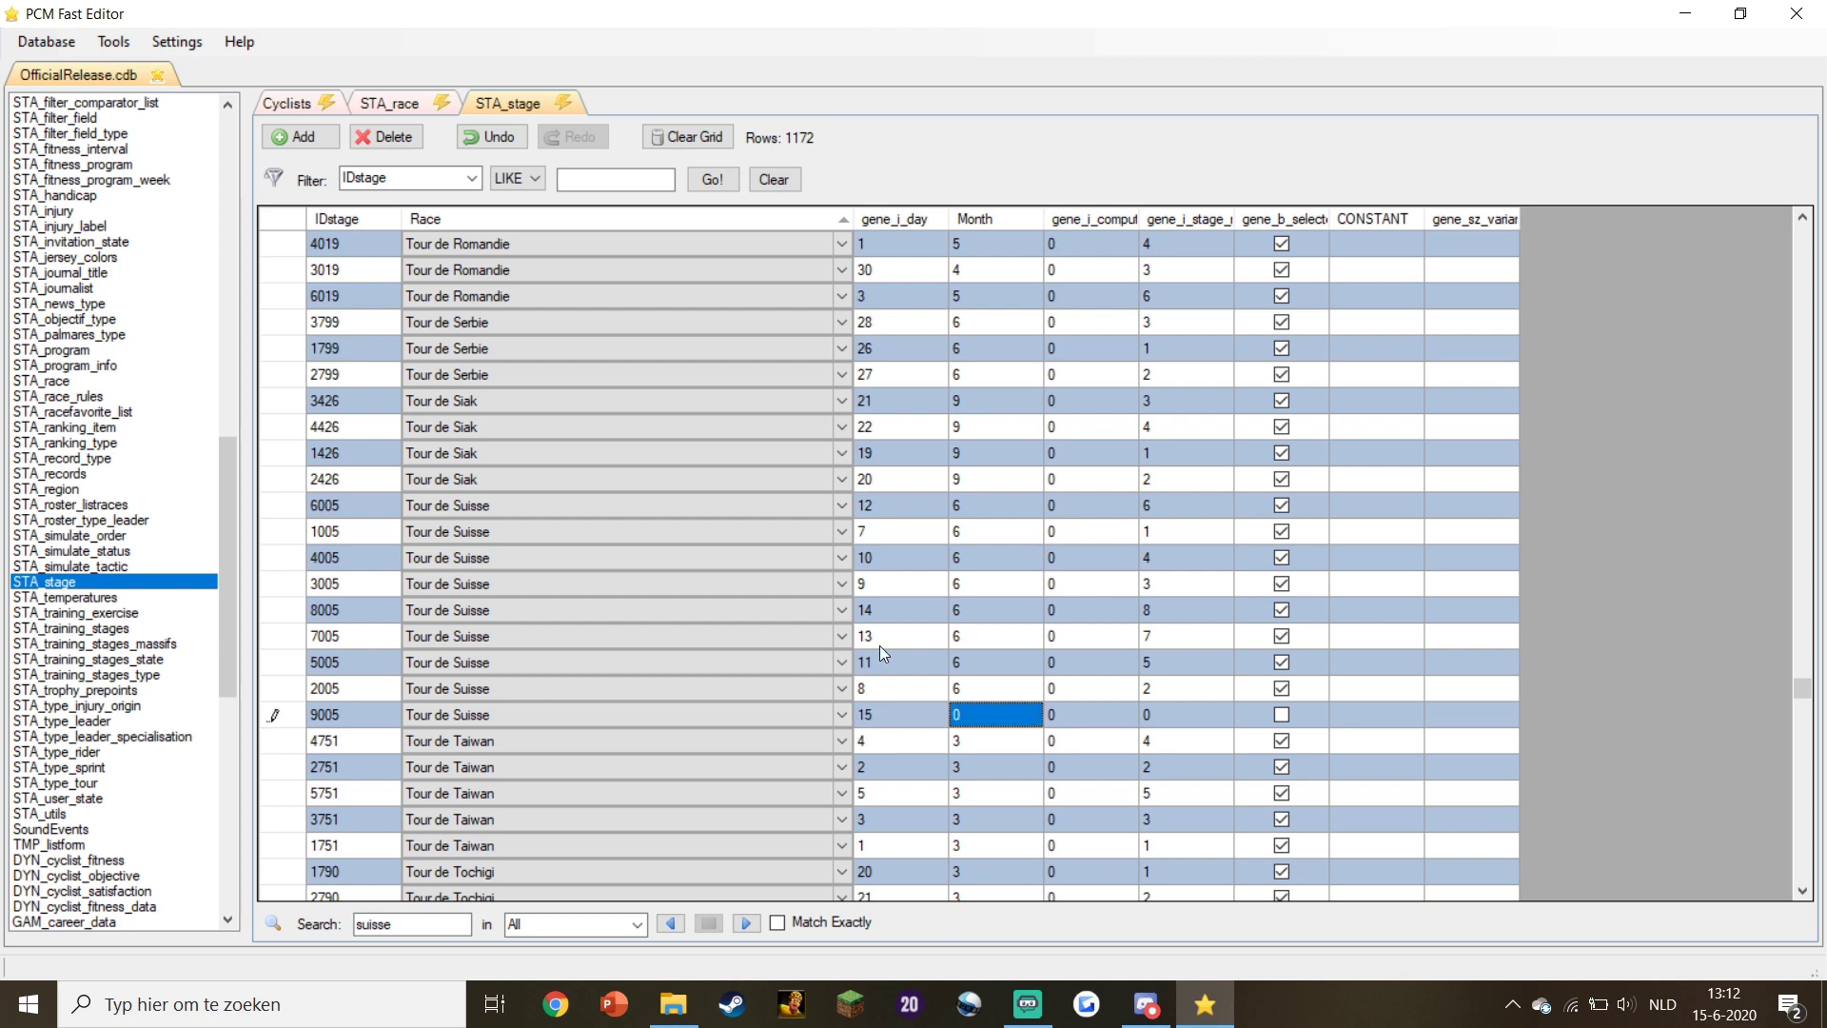
type("6")
key("Tab")
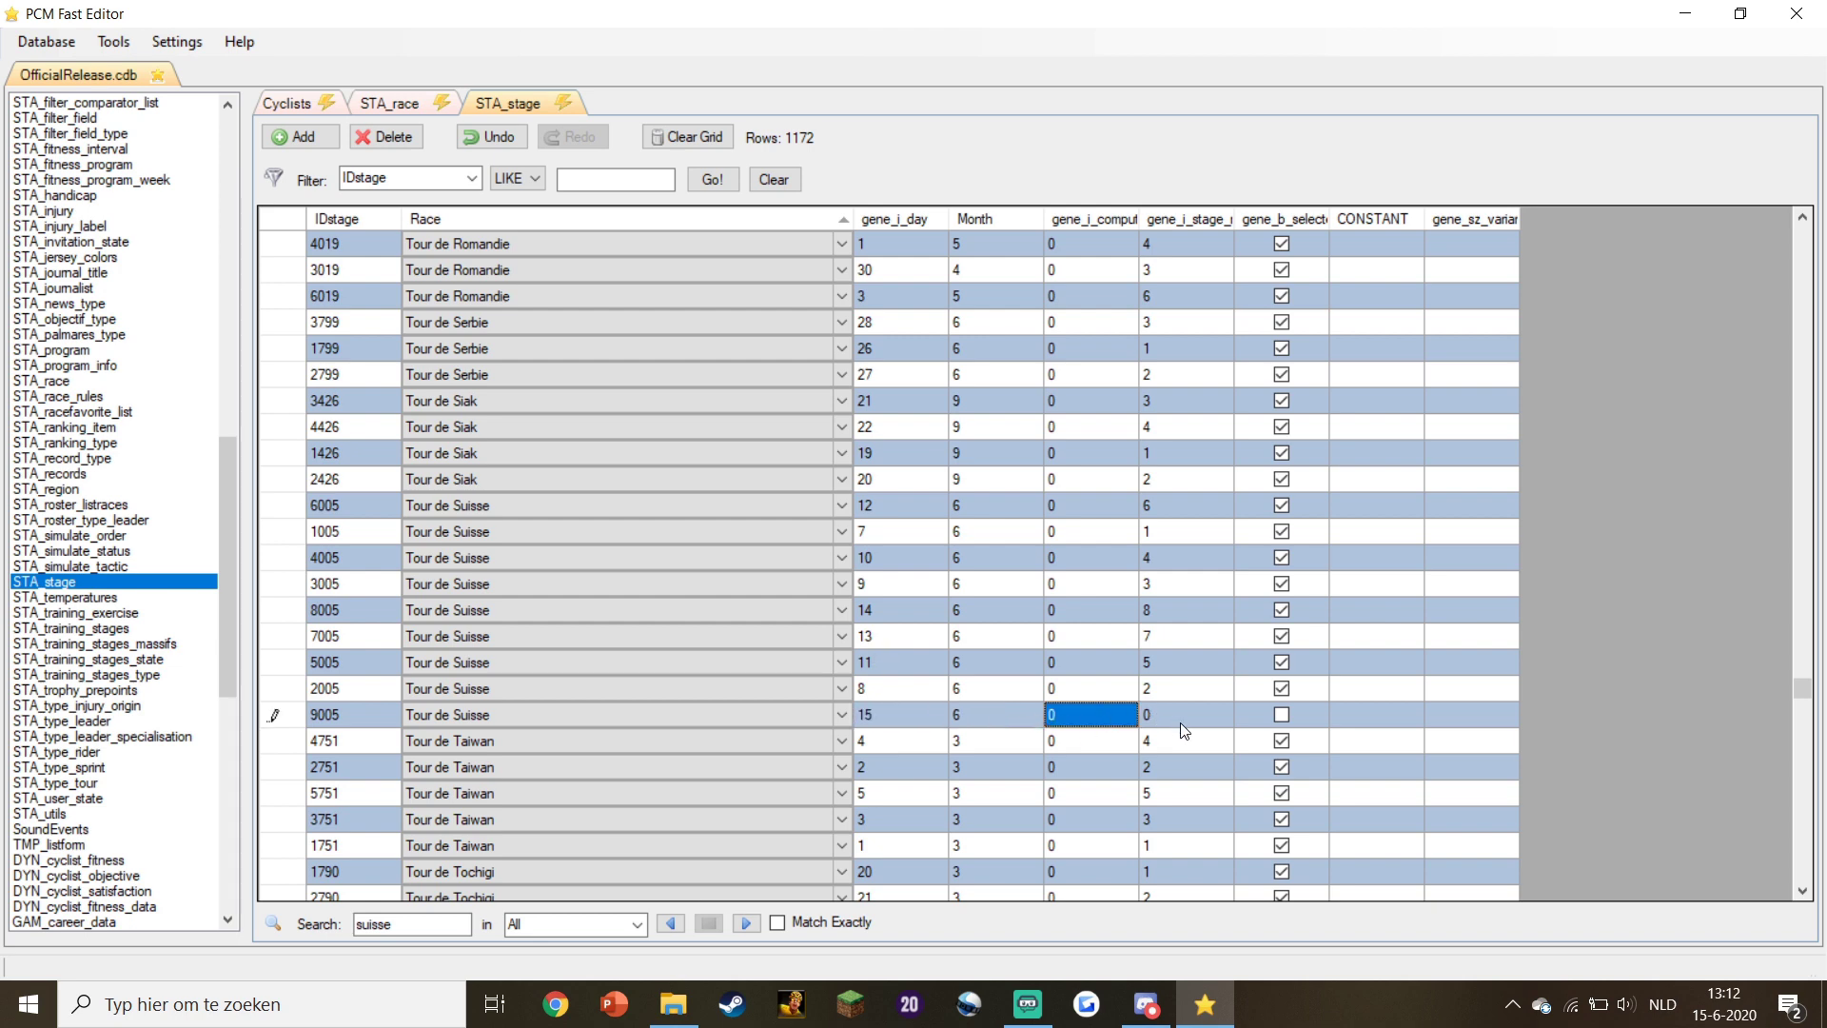
Set the new Tour de Suisse stage's stage number to 9 and enable its gene_b_selected option.
left_click(1181, 726)
type("9")
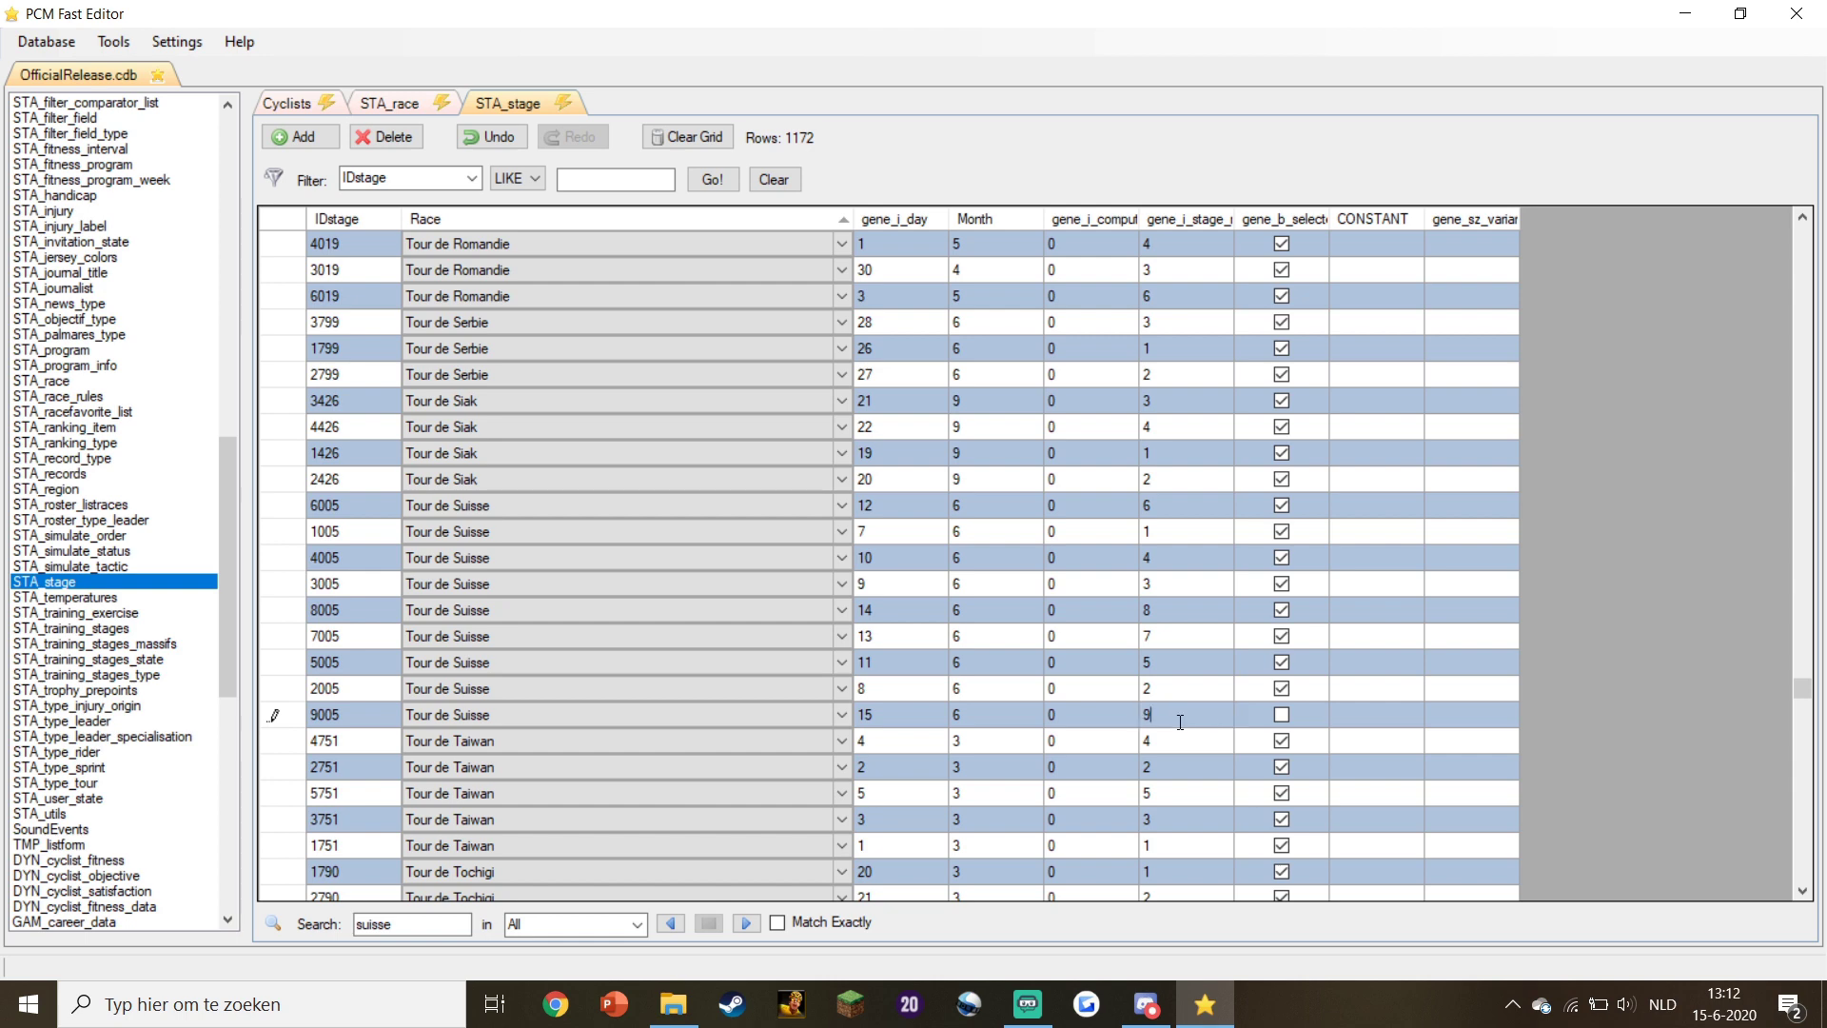
key("Tab")
left_click(1281, 716)
left_click(1167, 722)
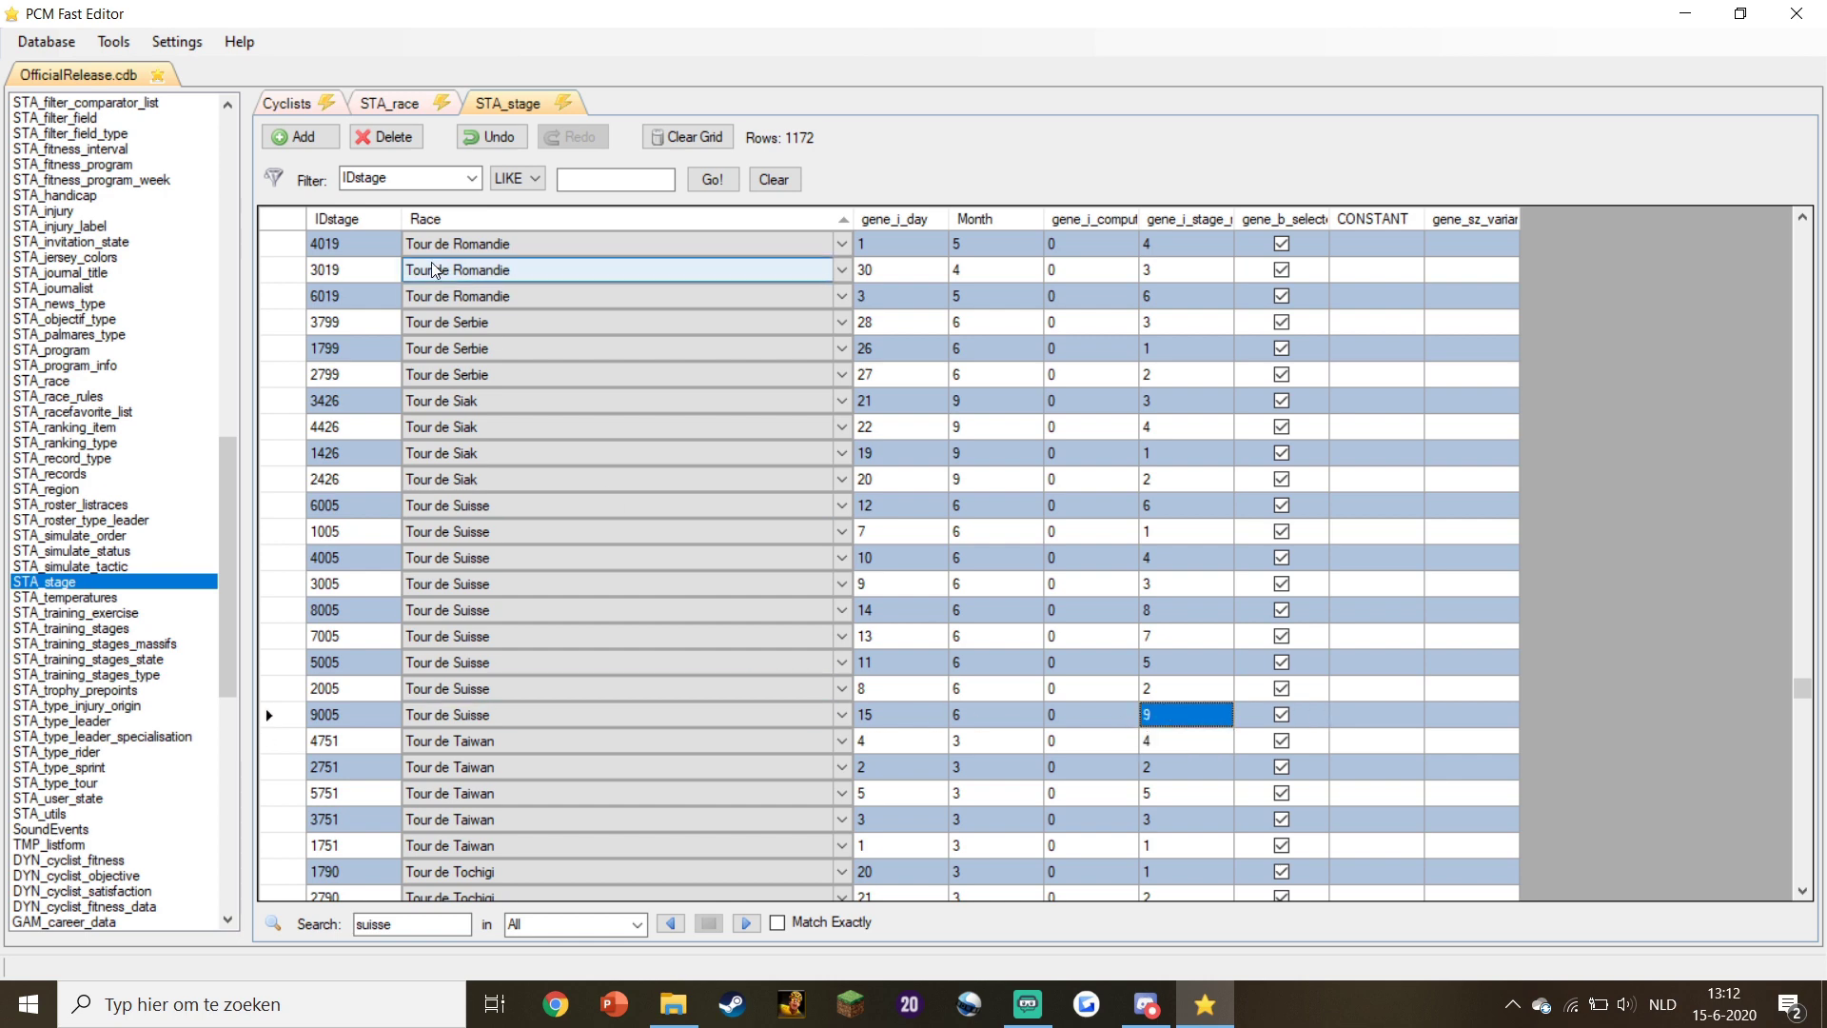
In the STA_race table, set the fkIDlast_stage value of Tour de Suisse to 9005.
left_click(376, 109)
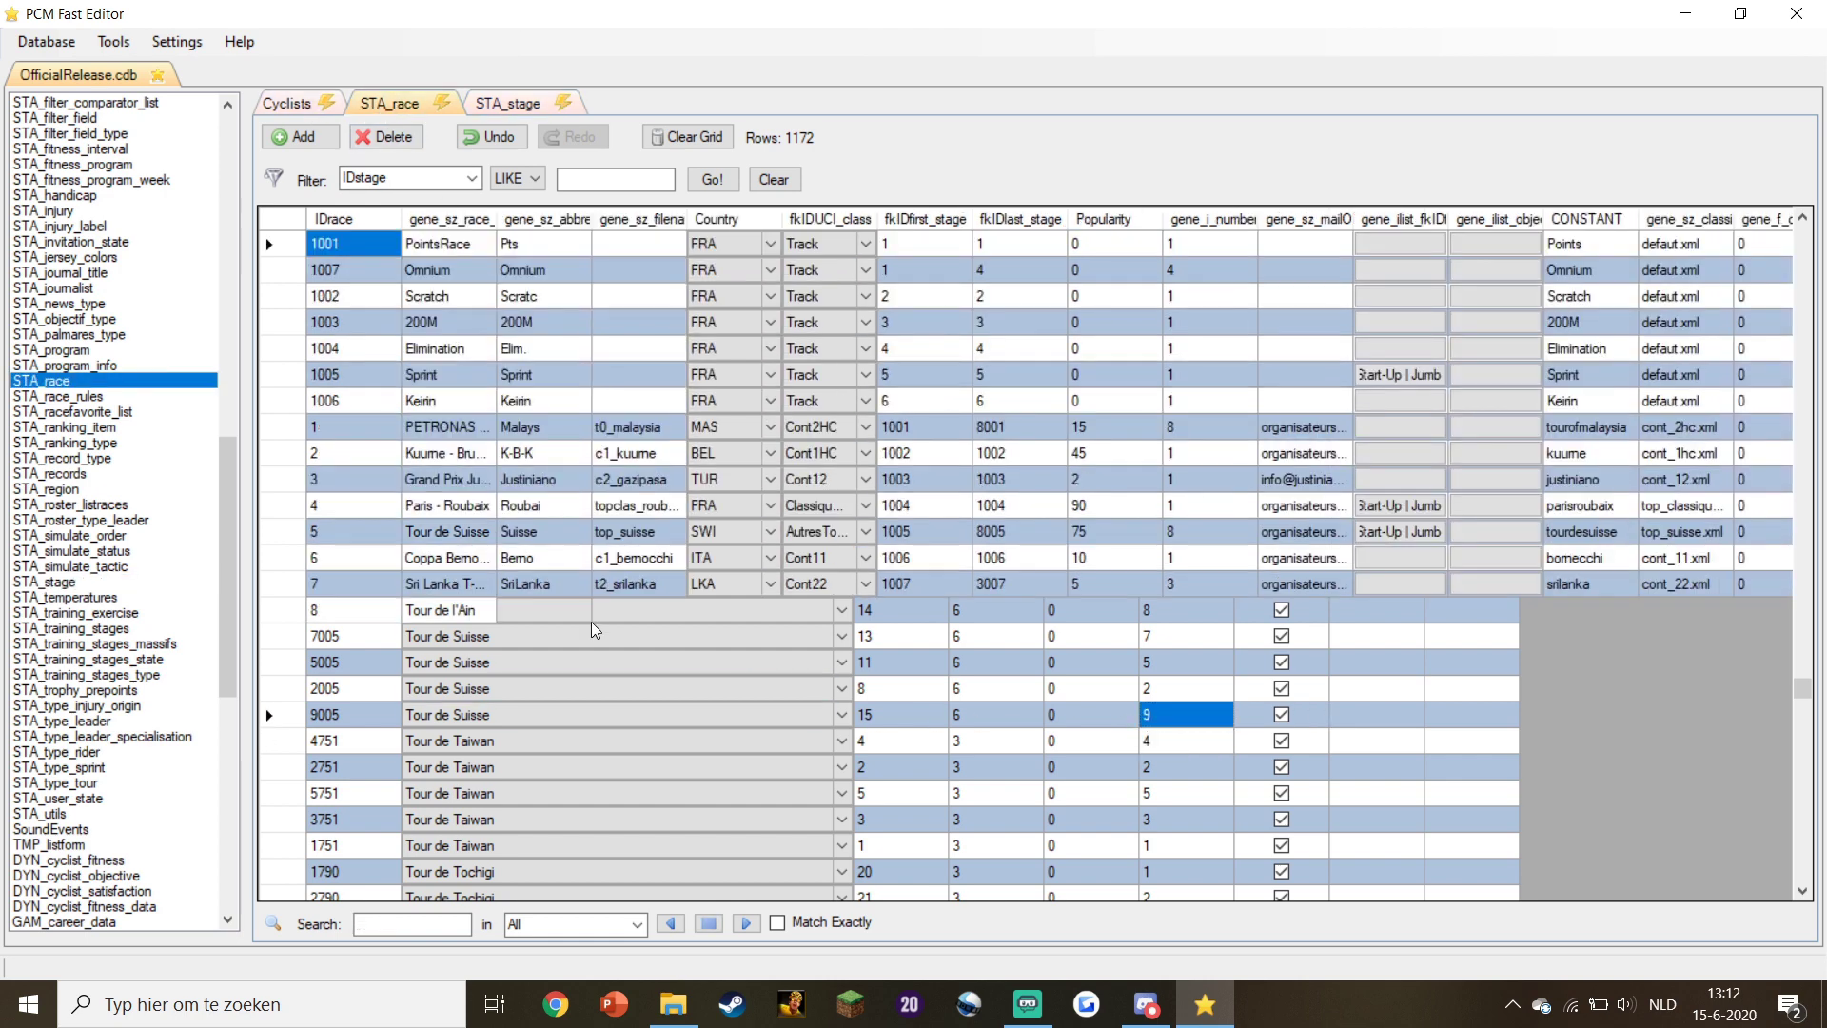
left_click(466, 533)
left_click(991, 538)
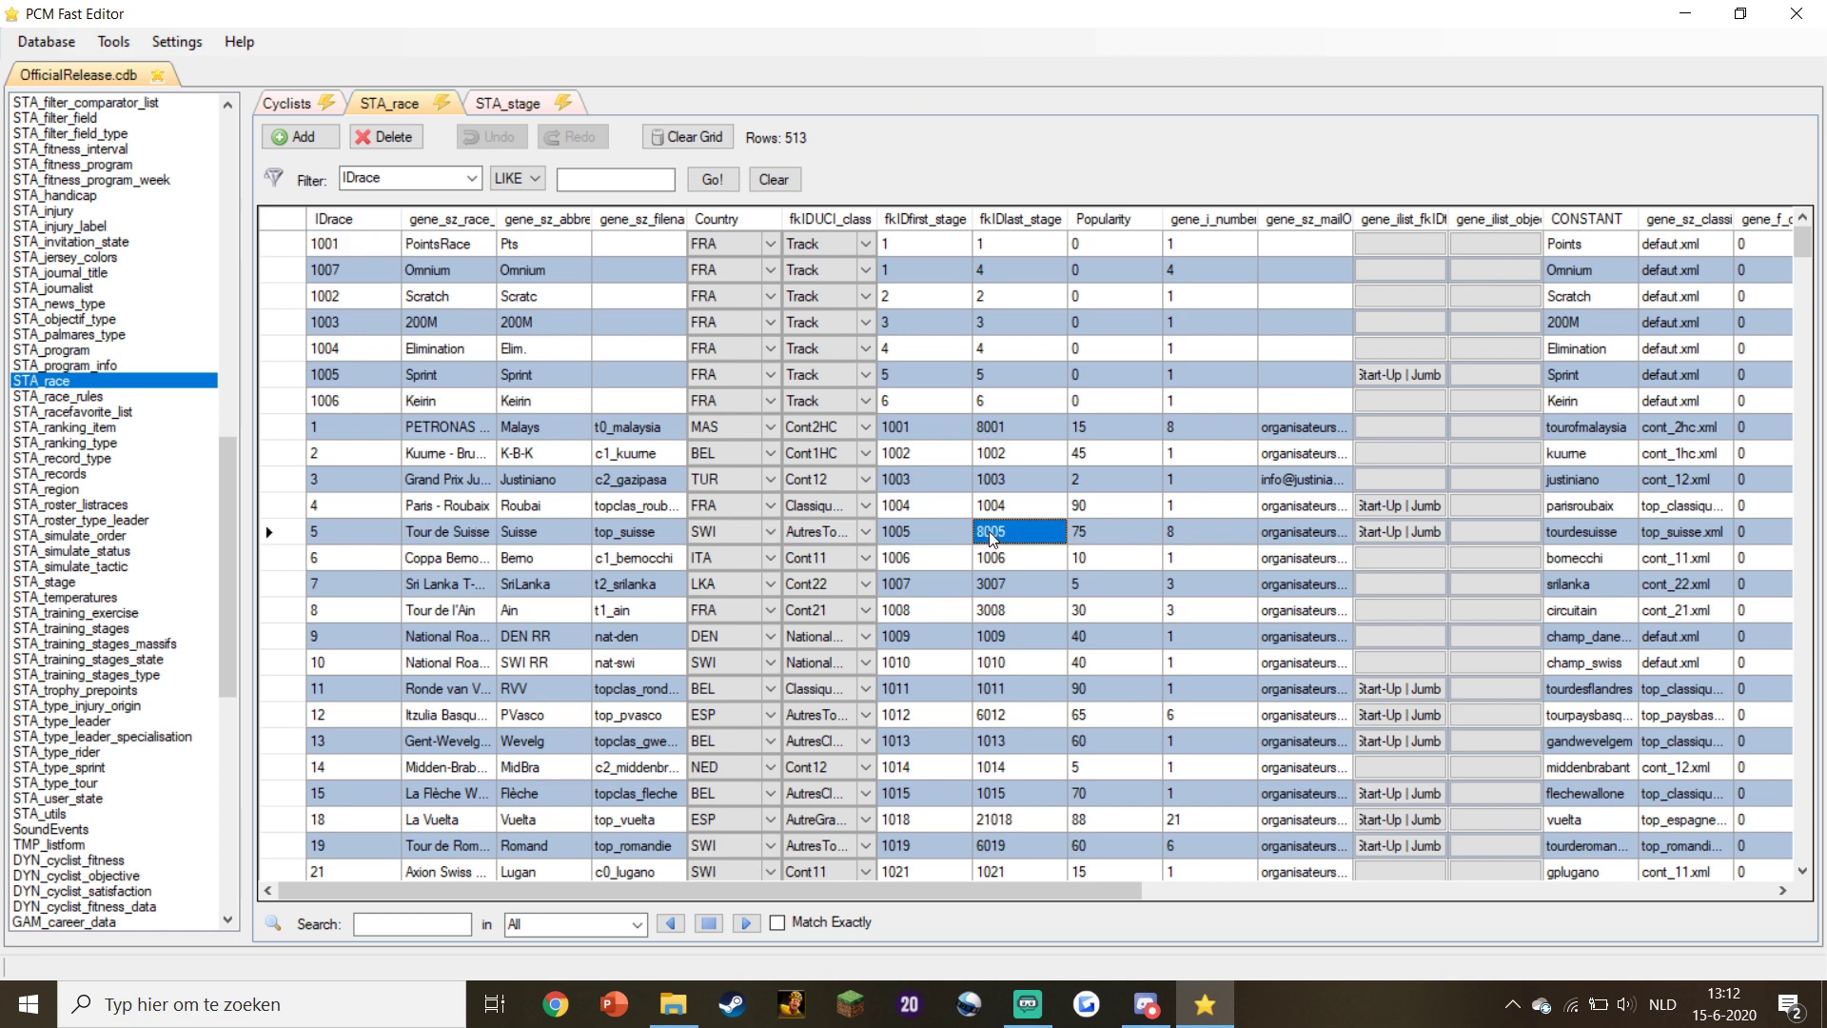
left_click(1000, 536)
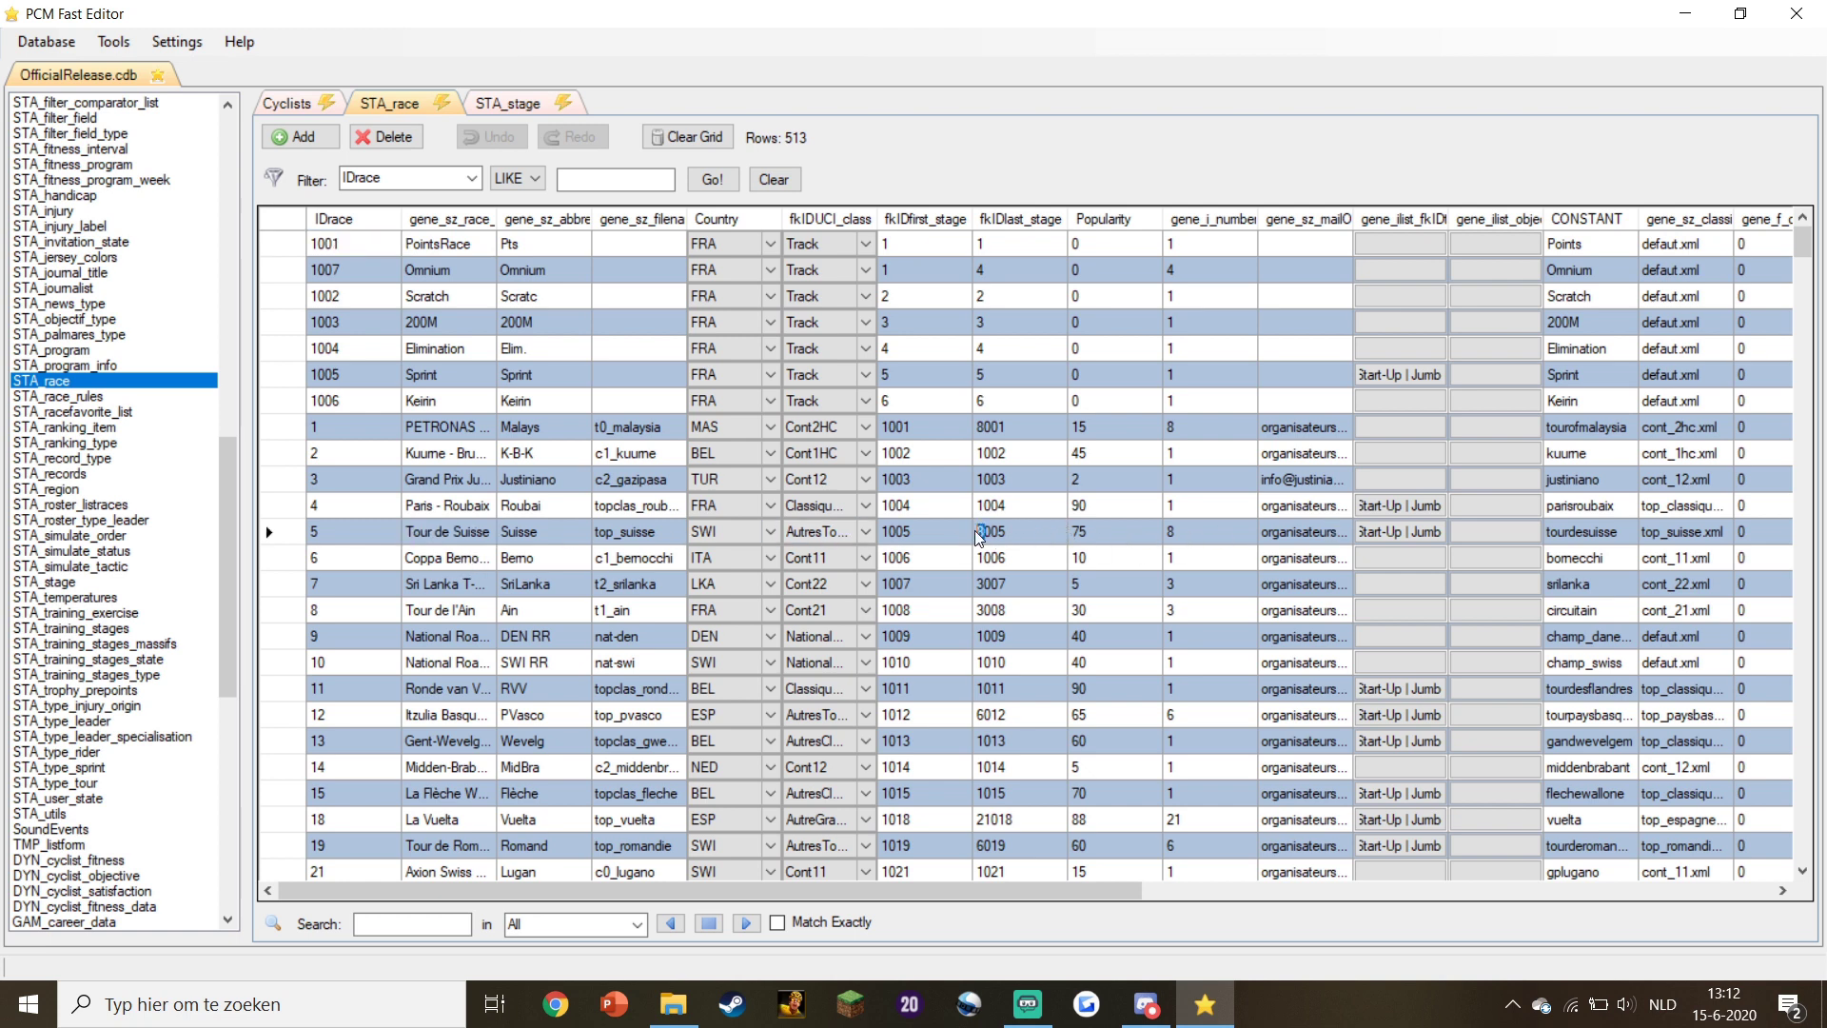
type("9")
key("Return")
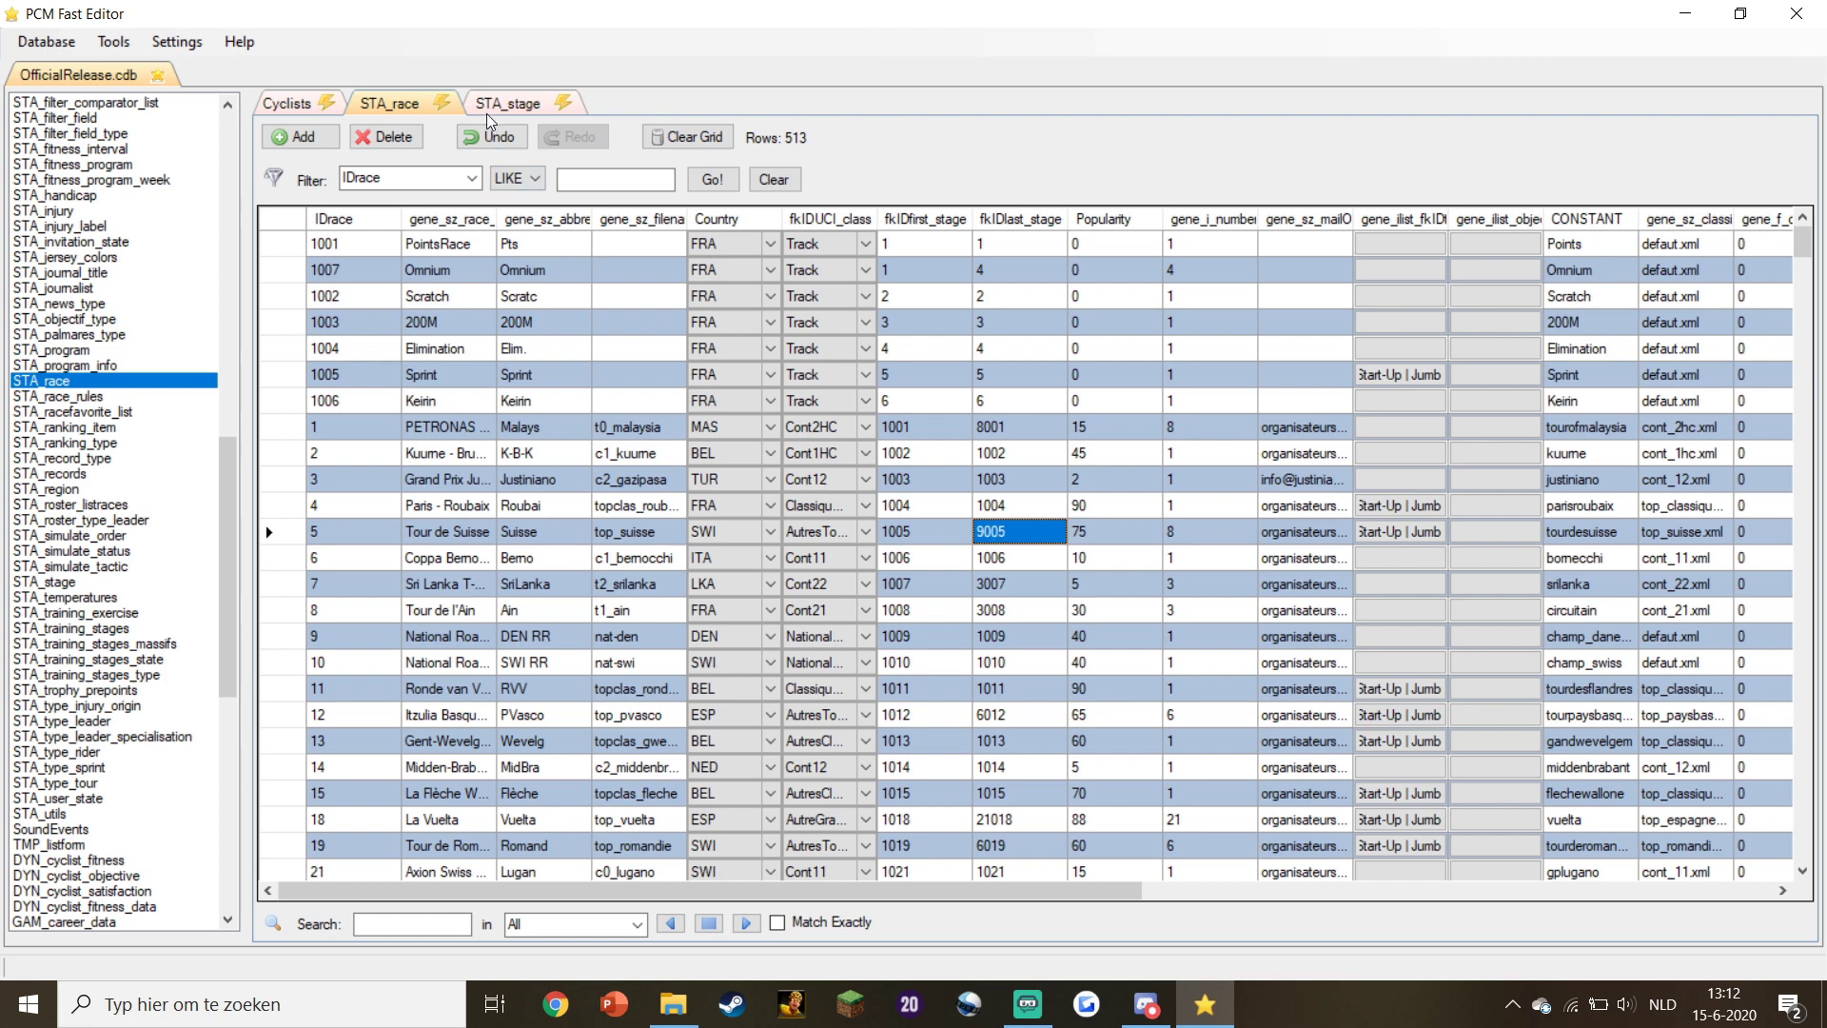
Start saving the edited database as a .cdb file and browse to a folder on the Acer (C:) drive.
left_click(47, 42)
left_click(115, 144)
left_click(116, 422)
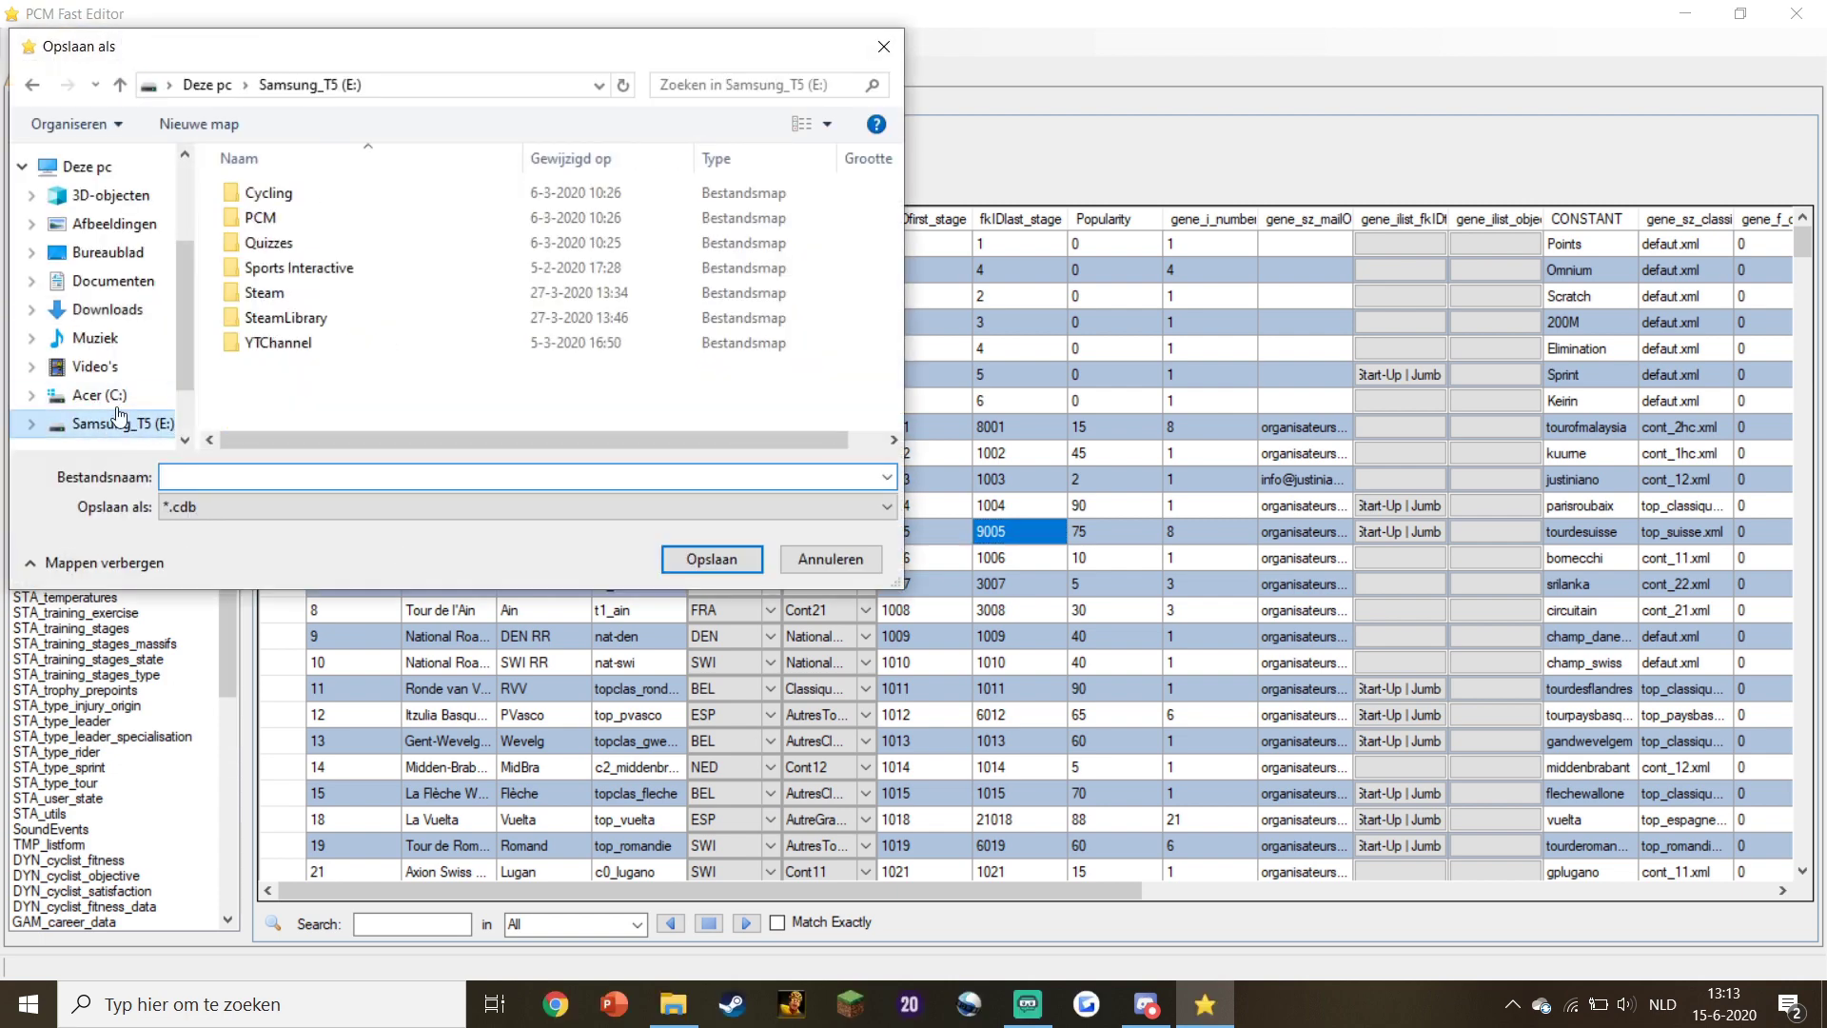
left_click(115, 395)
double_click(344, 340)
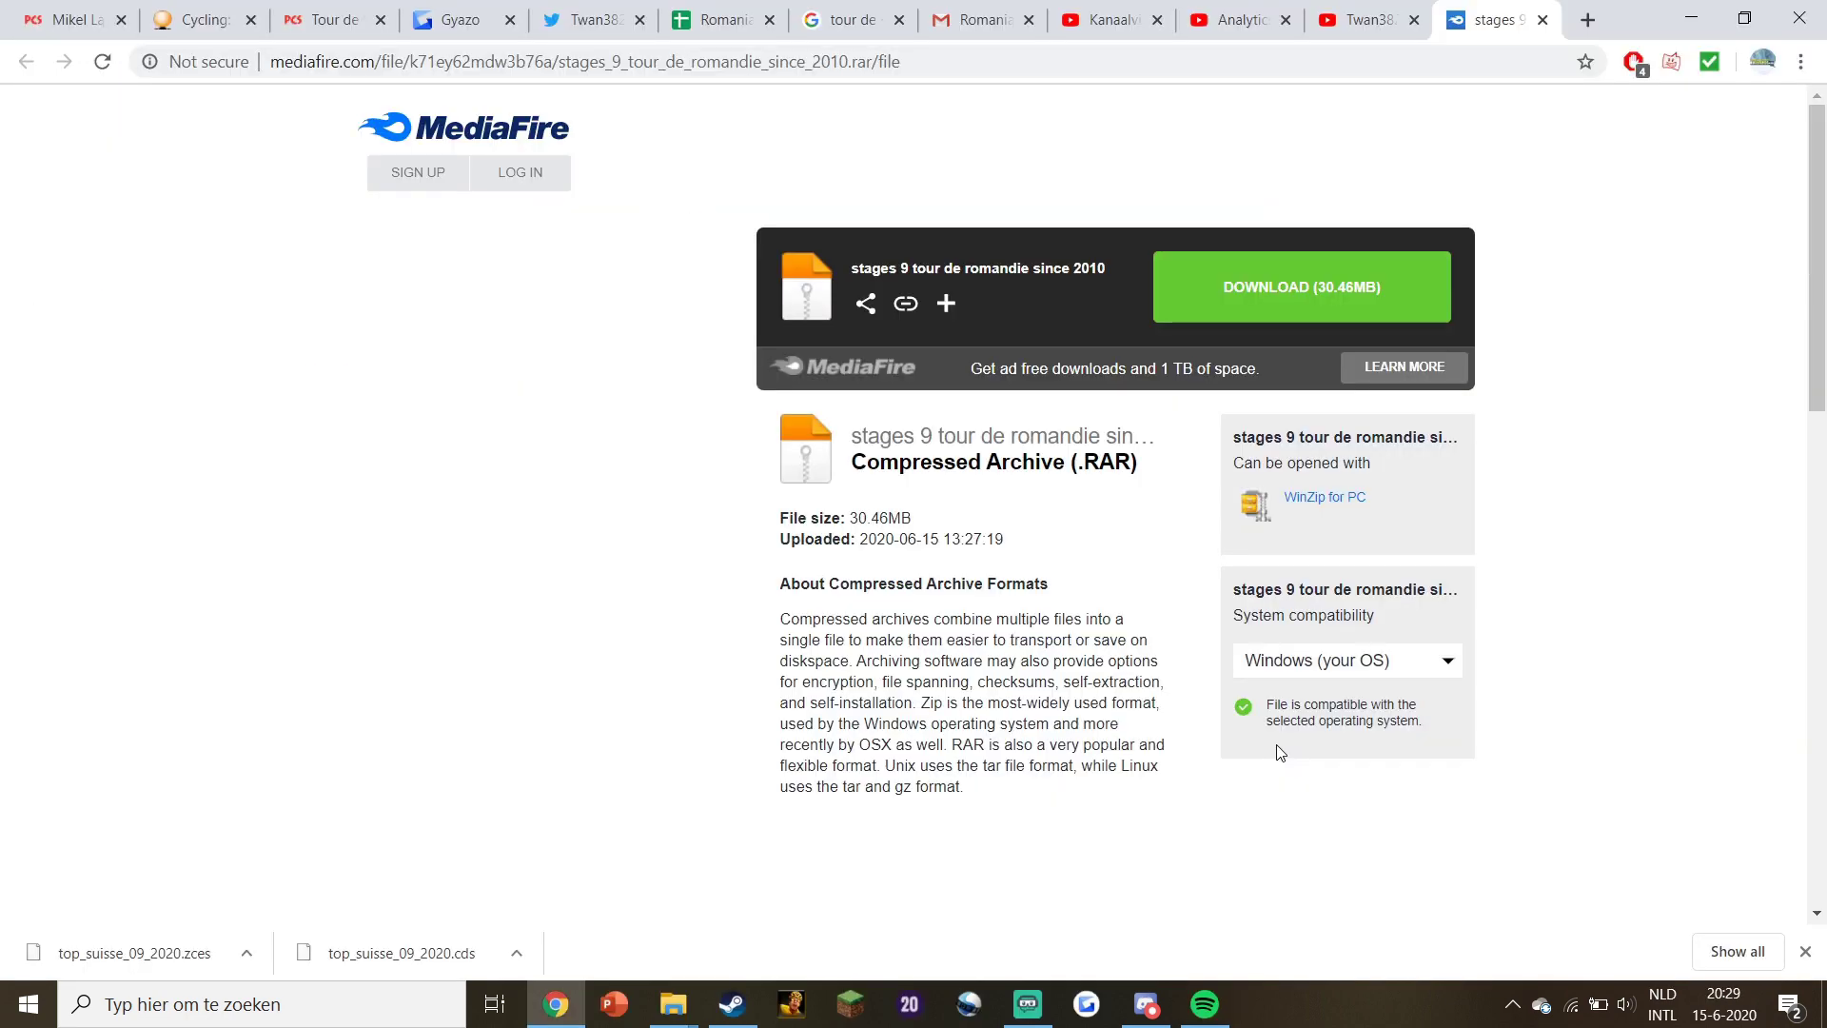
In the browser, download the "stages 9 tour de romandie since 2010" archive from MediaFire, open it in WinRAR and dismiss the licence notice.
left_click(1235, 285)
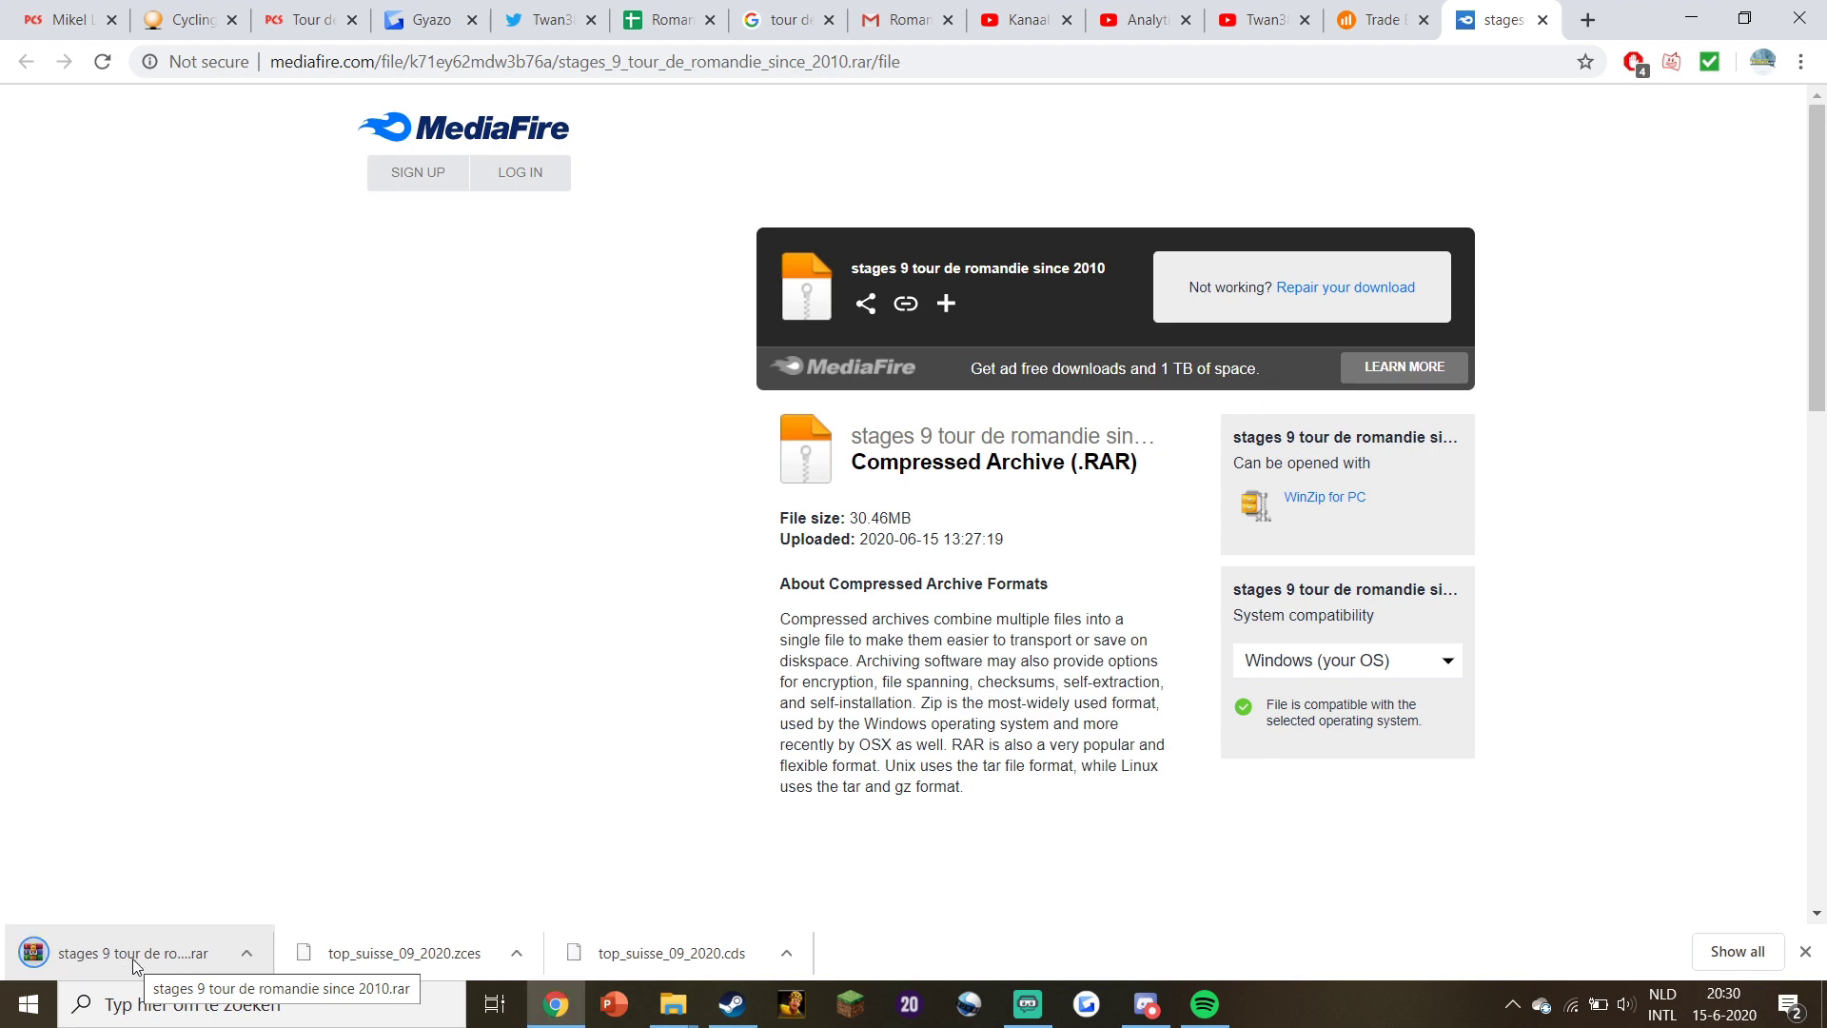
left_click(133, 958)
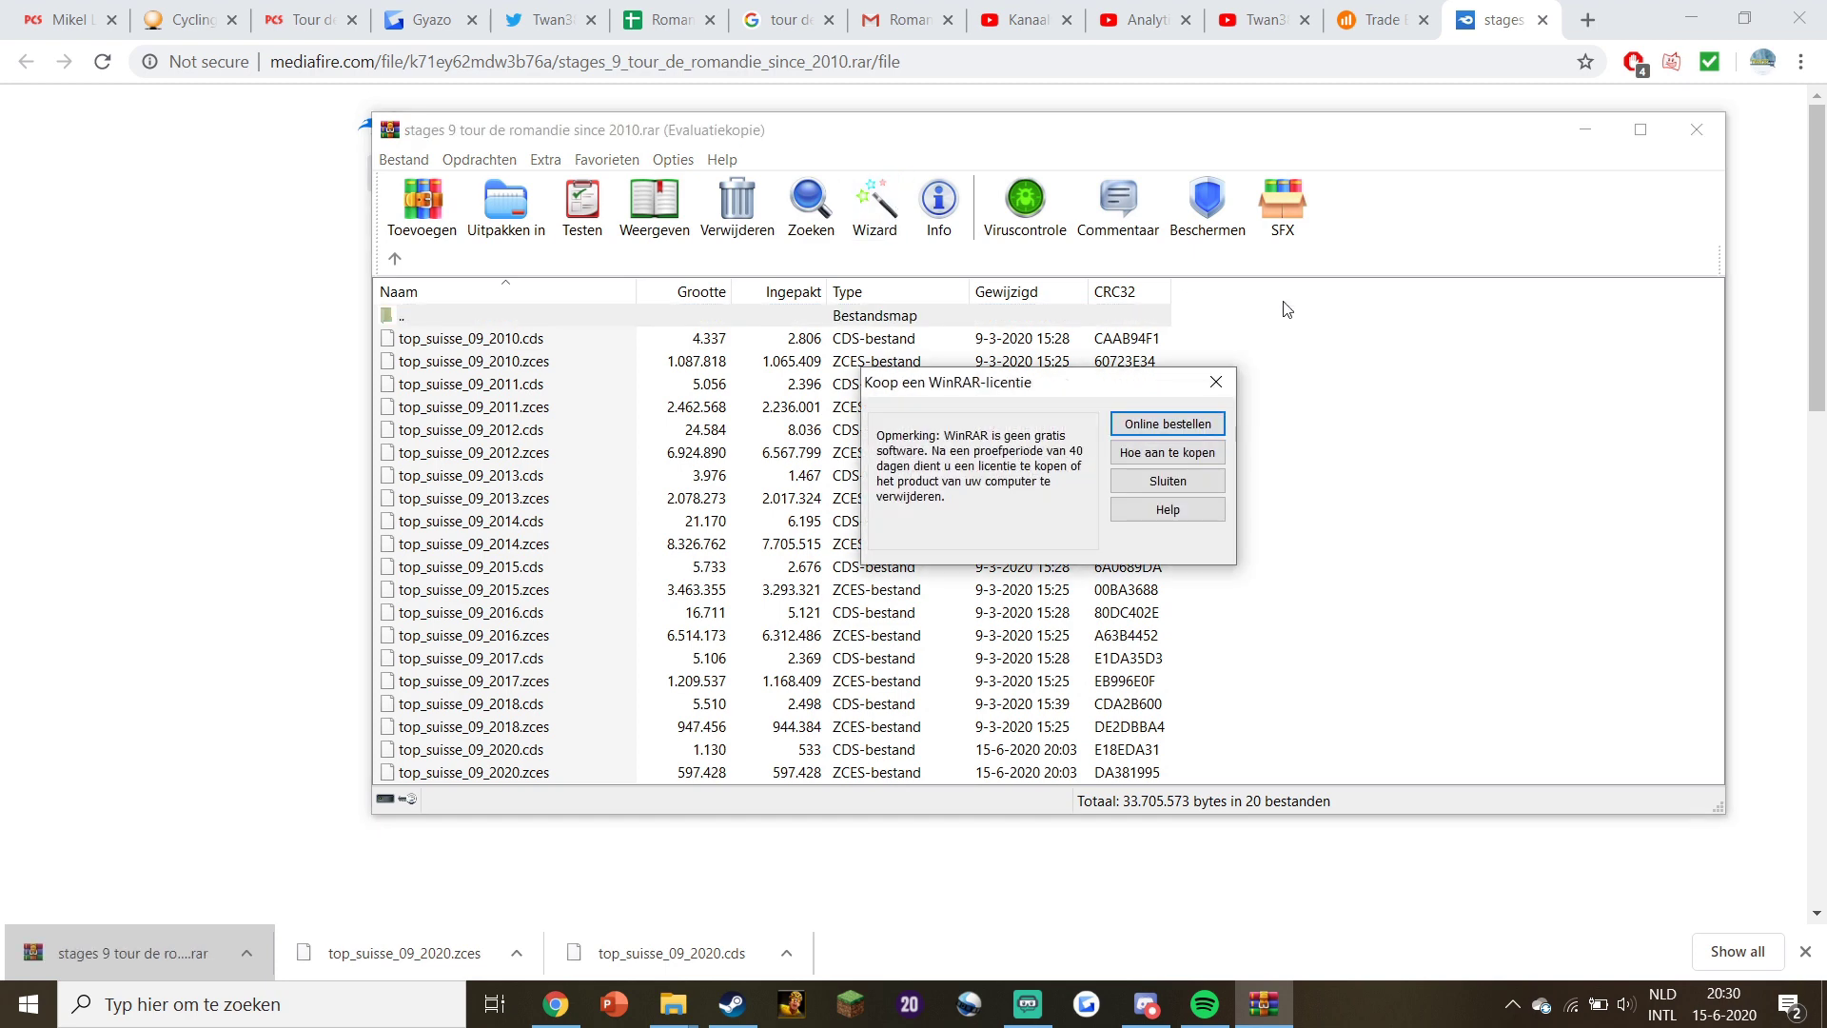
left_click(1222, 381)
Place the archive beside the workshop Stages folder, copy all its top_suisse_09 .cds and .zces files into that folder and check them there.
key("super+Left")
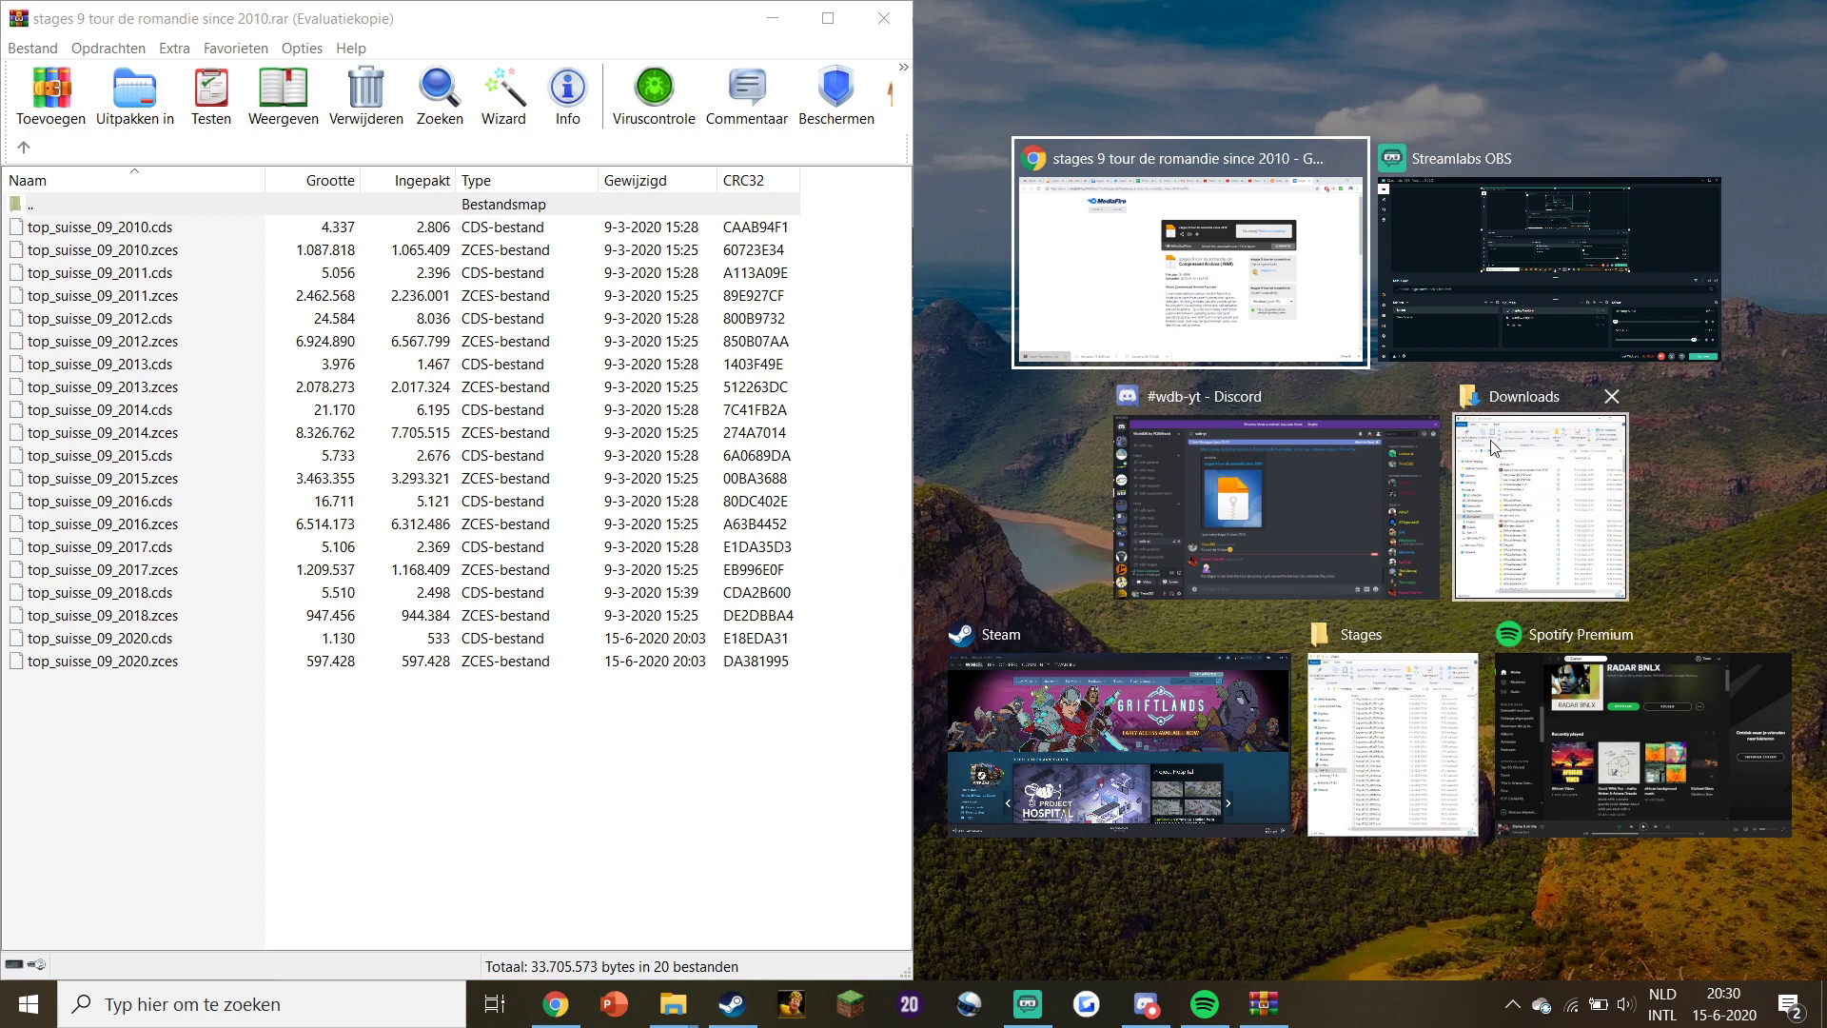
left_click(1393, 742)
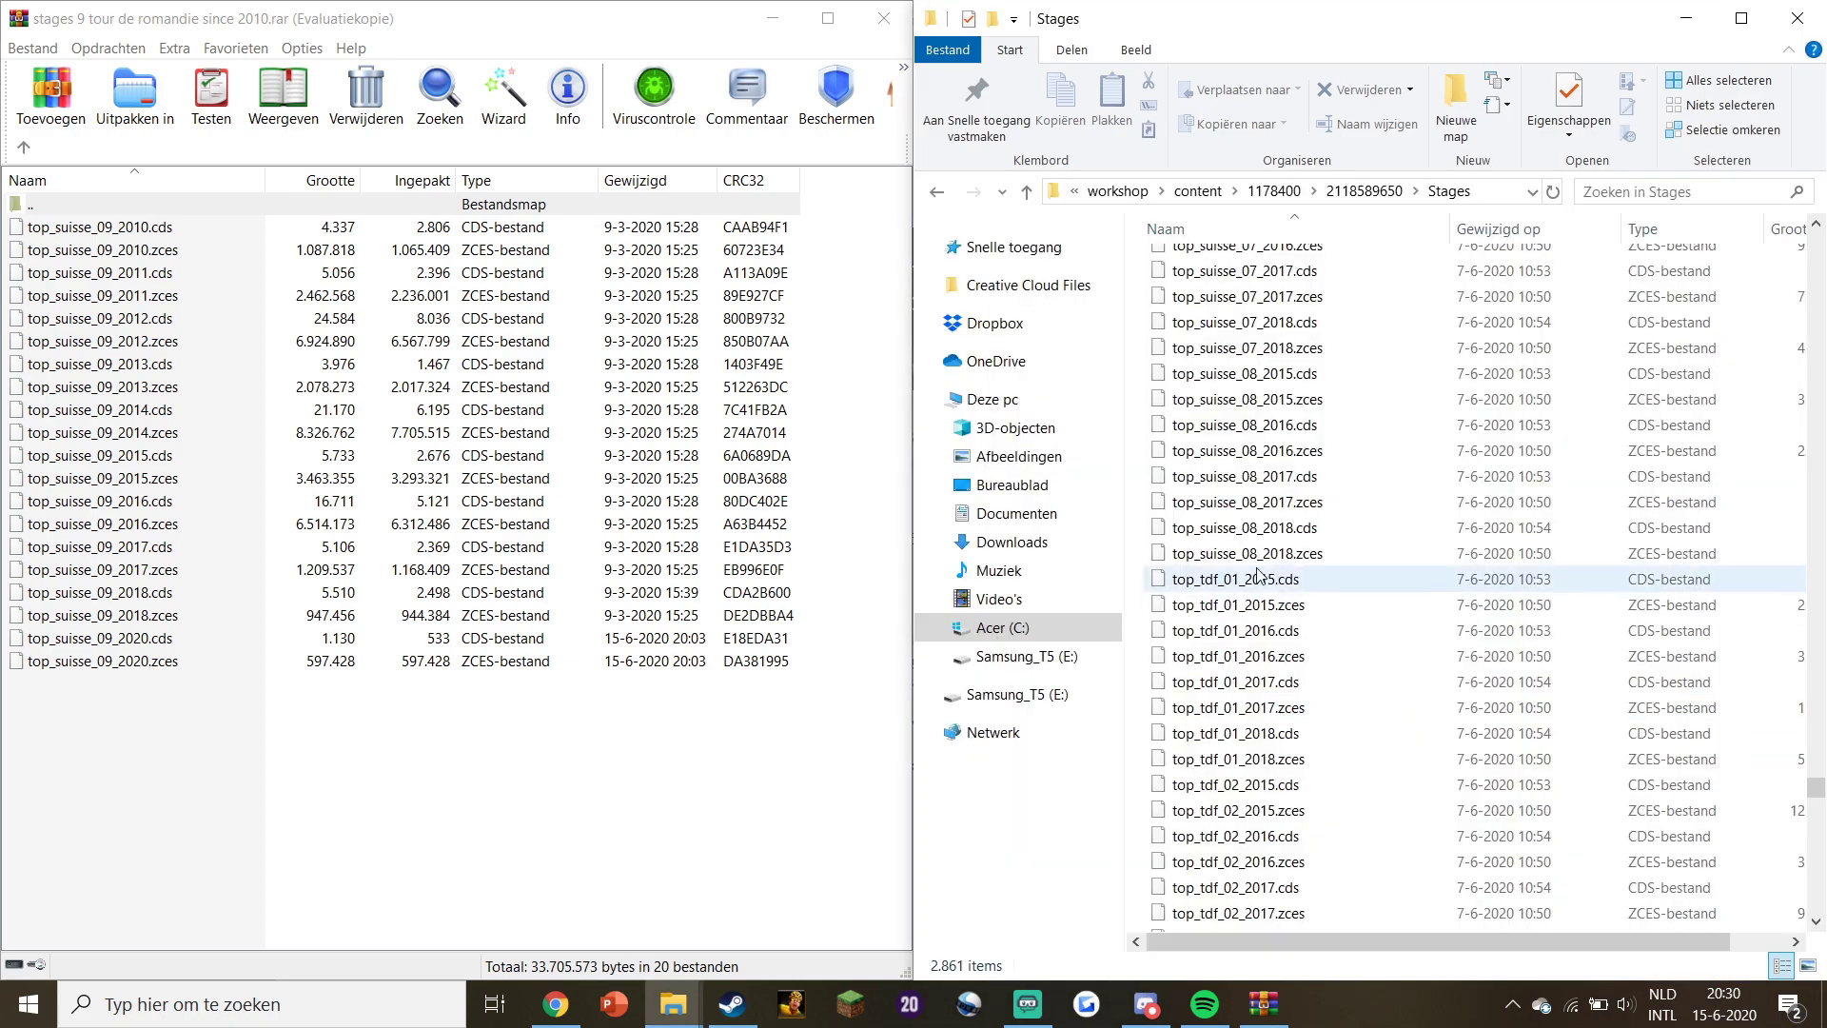
left_click_drag(619, 718, 116, 273)
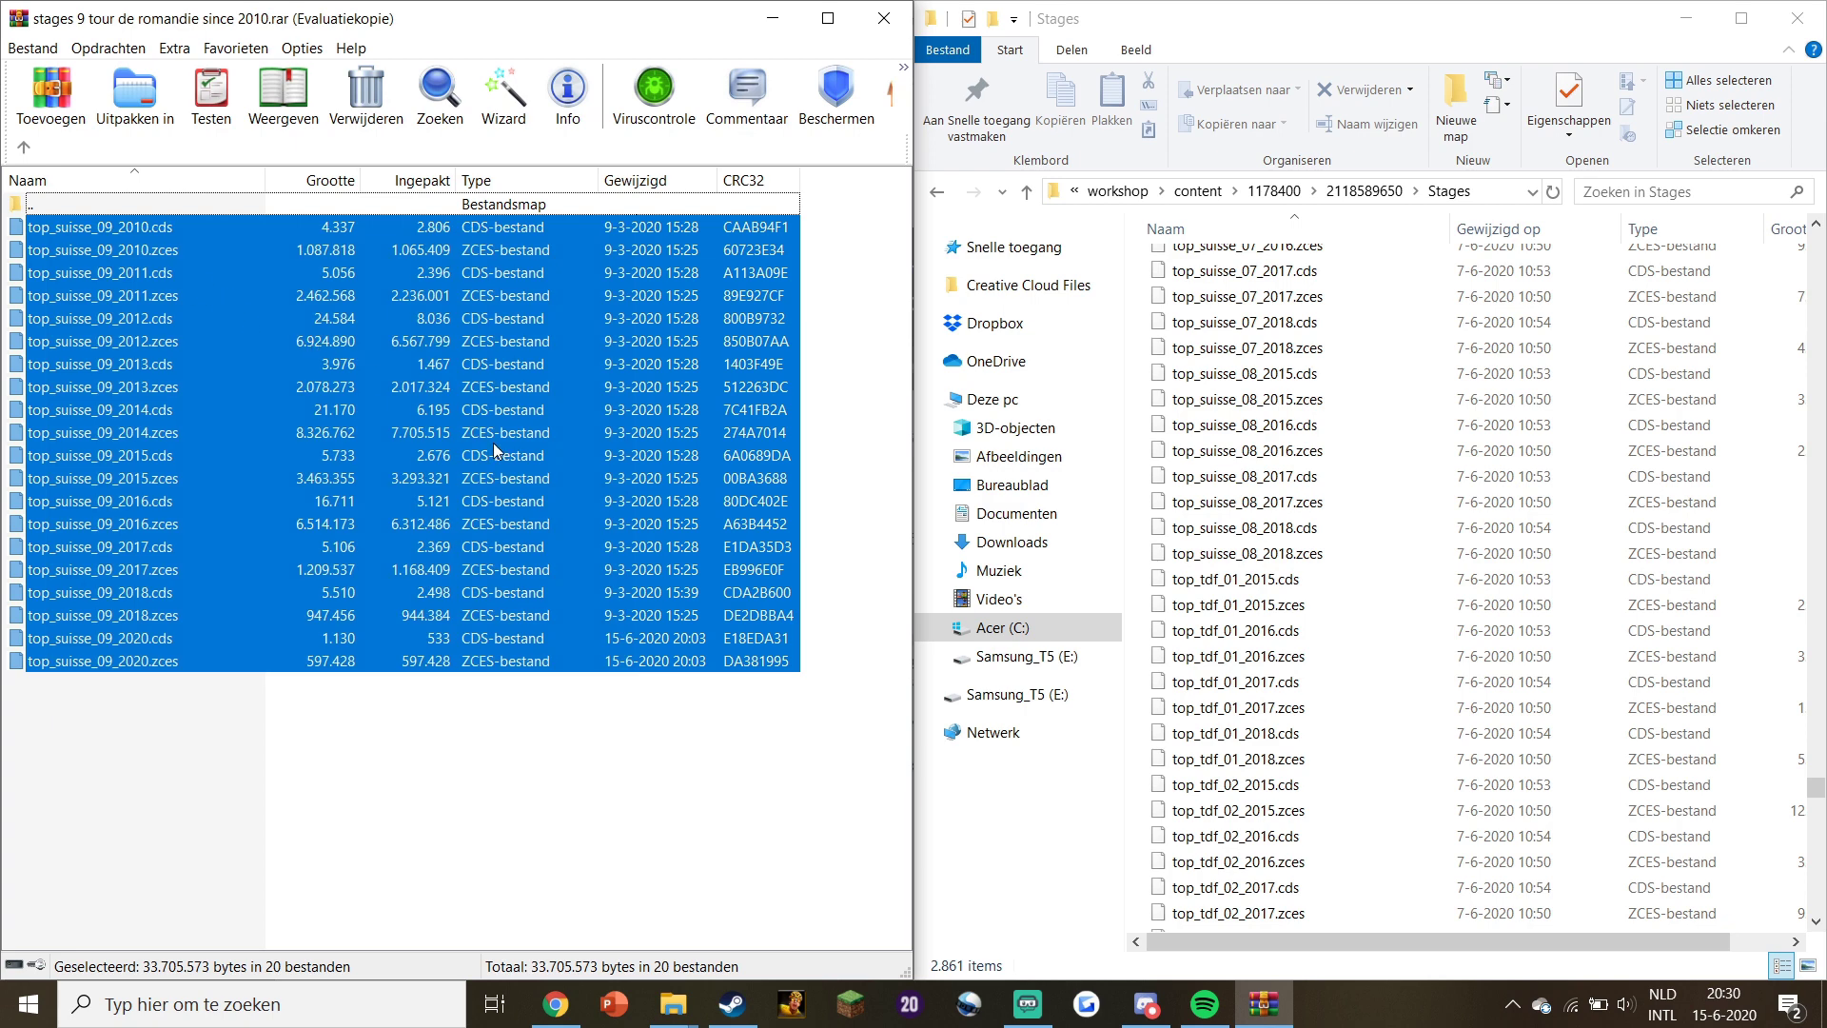
key("ctrl+c")
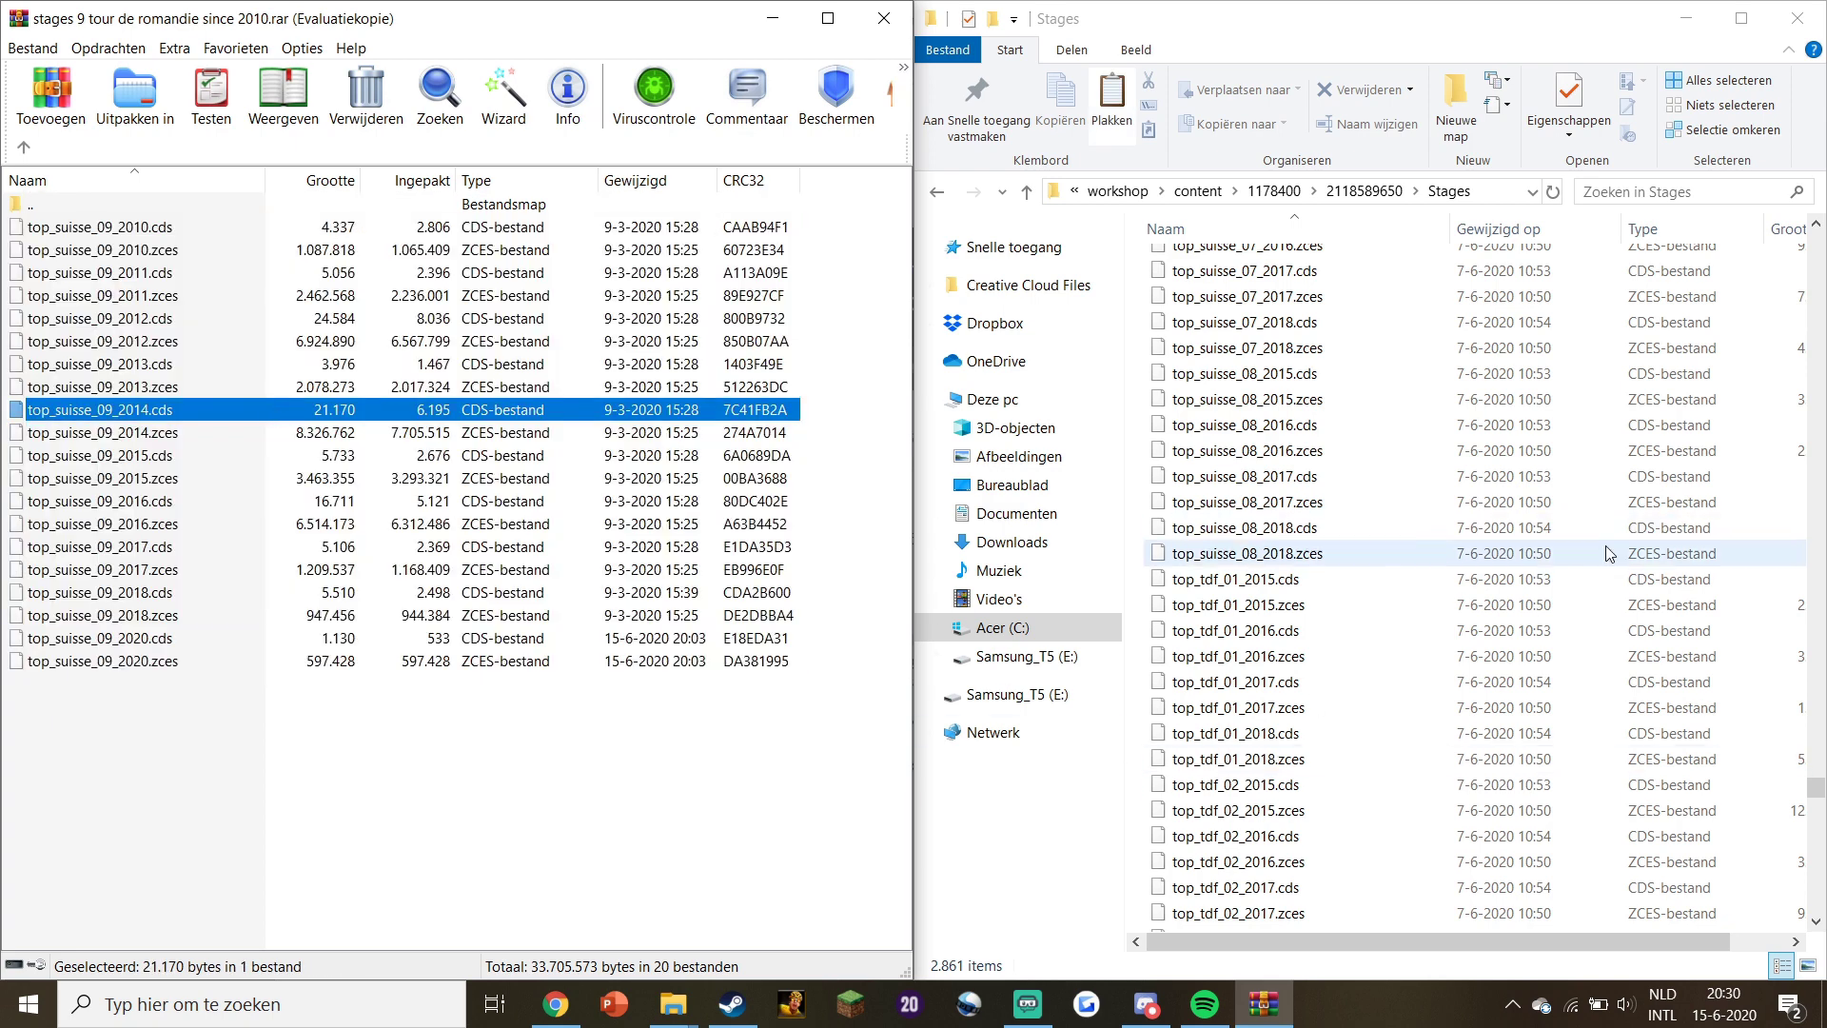
left_click(1142, 505)
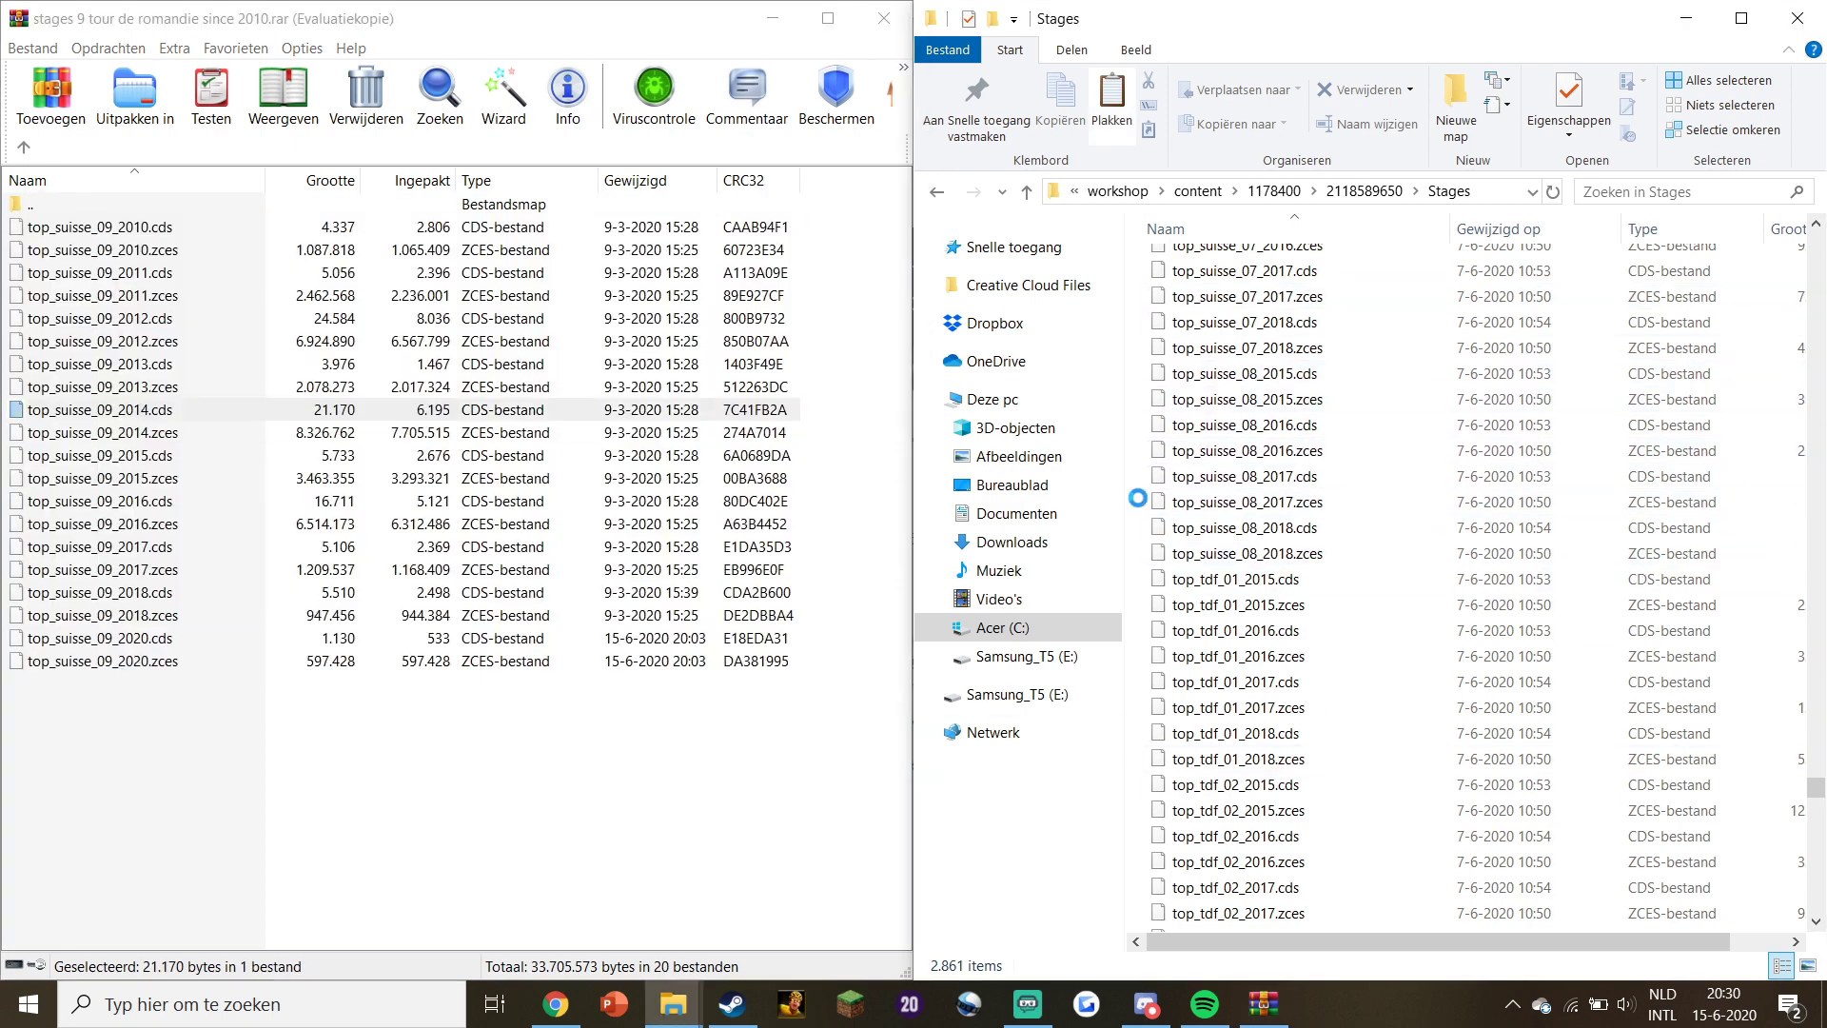
key("ctrl+v")
scroll(1350, 604, "down", 3)
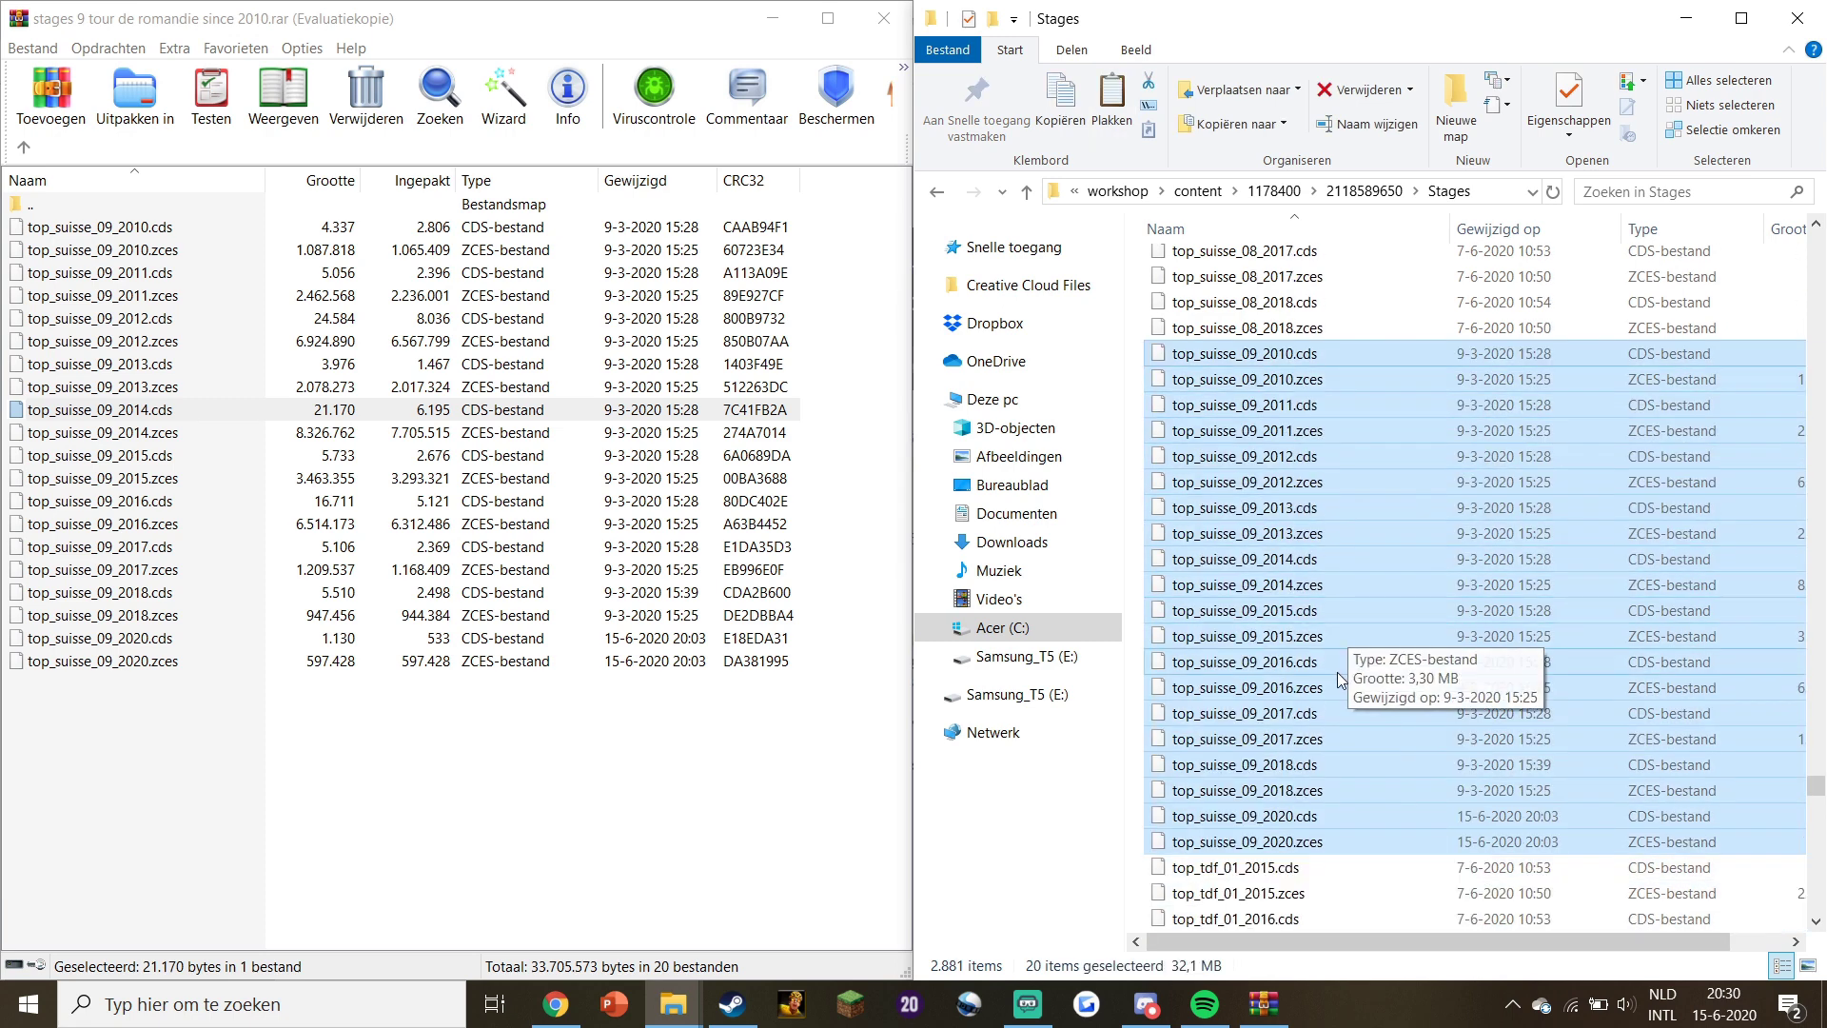
scroll(1328, 561, "up", 1)
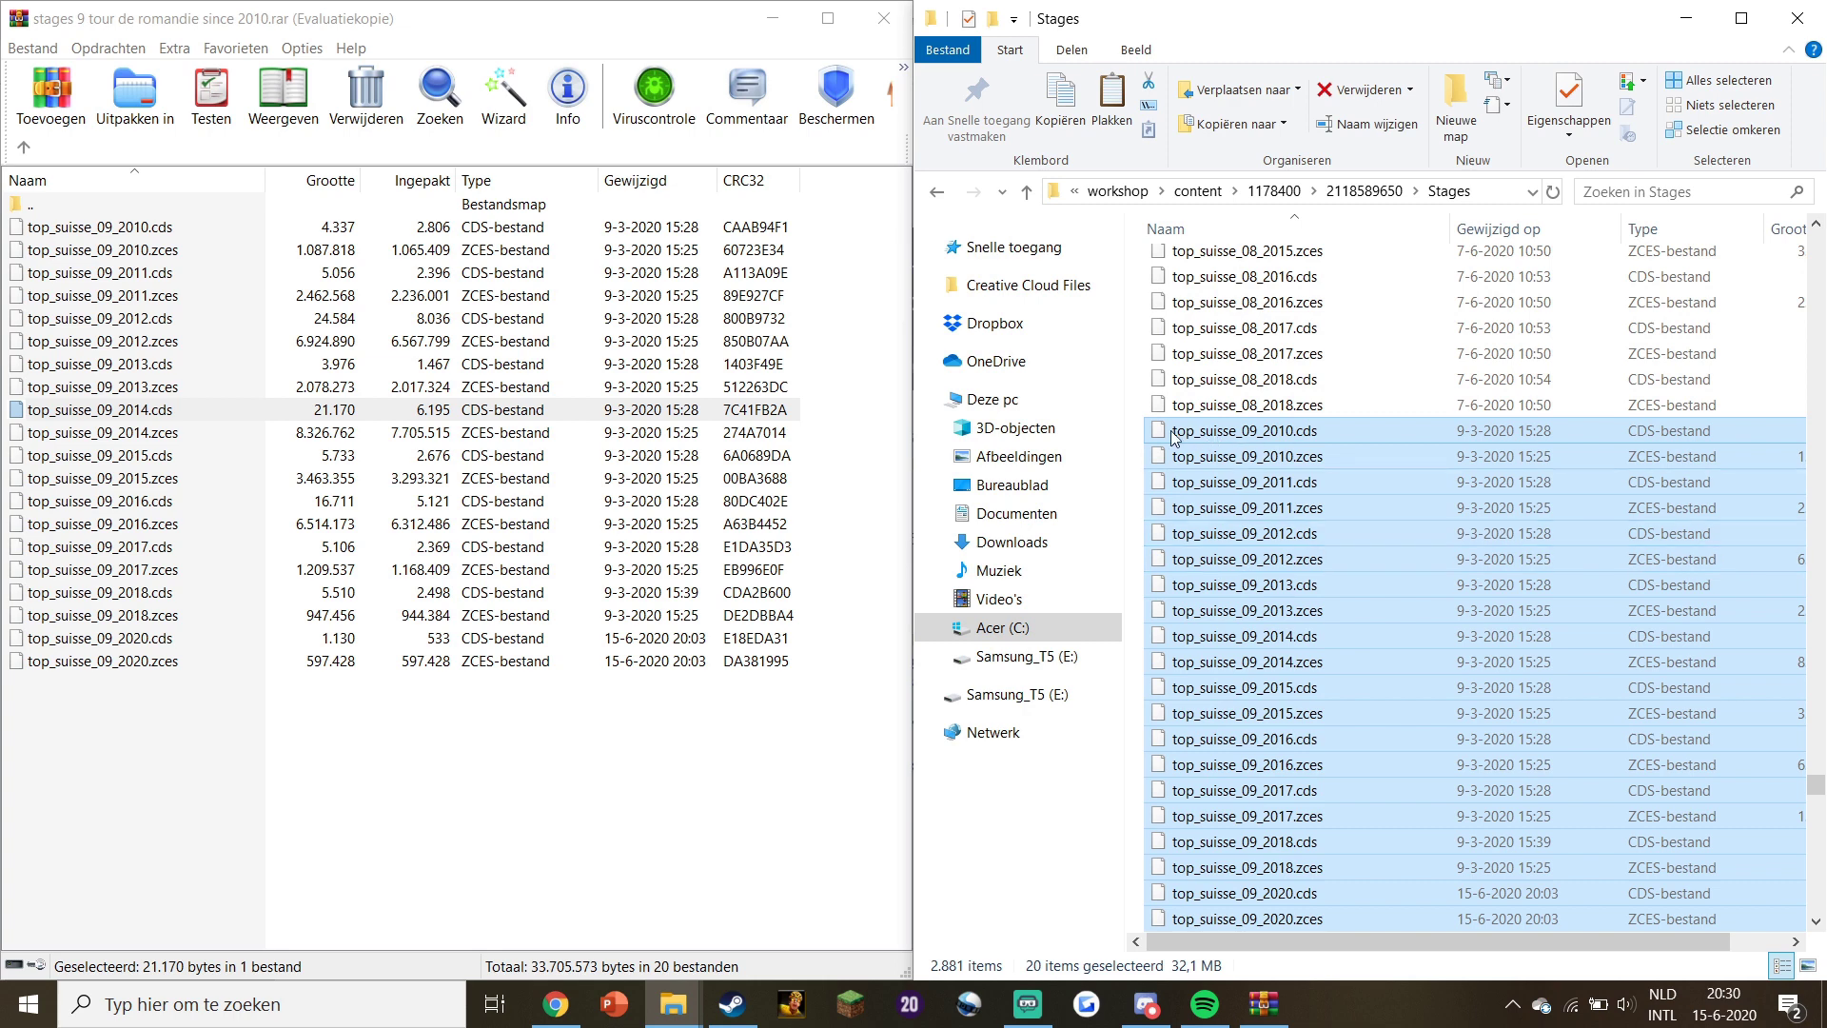
left_click(1142, 436)
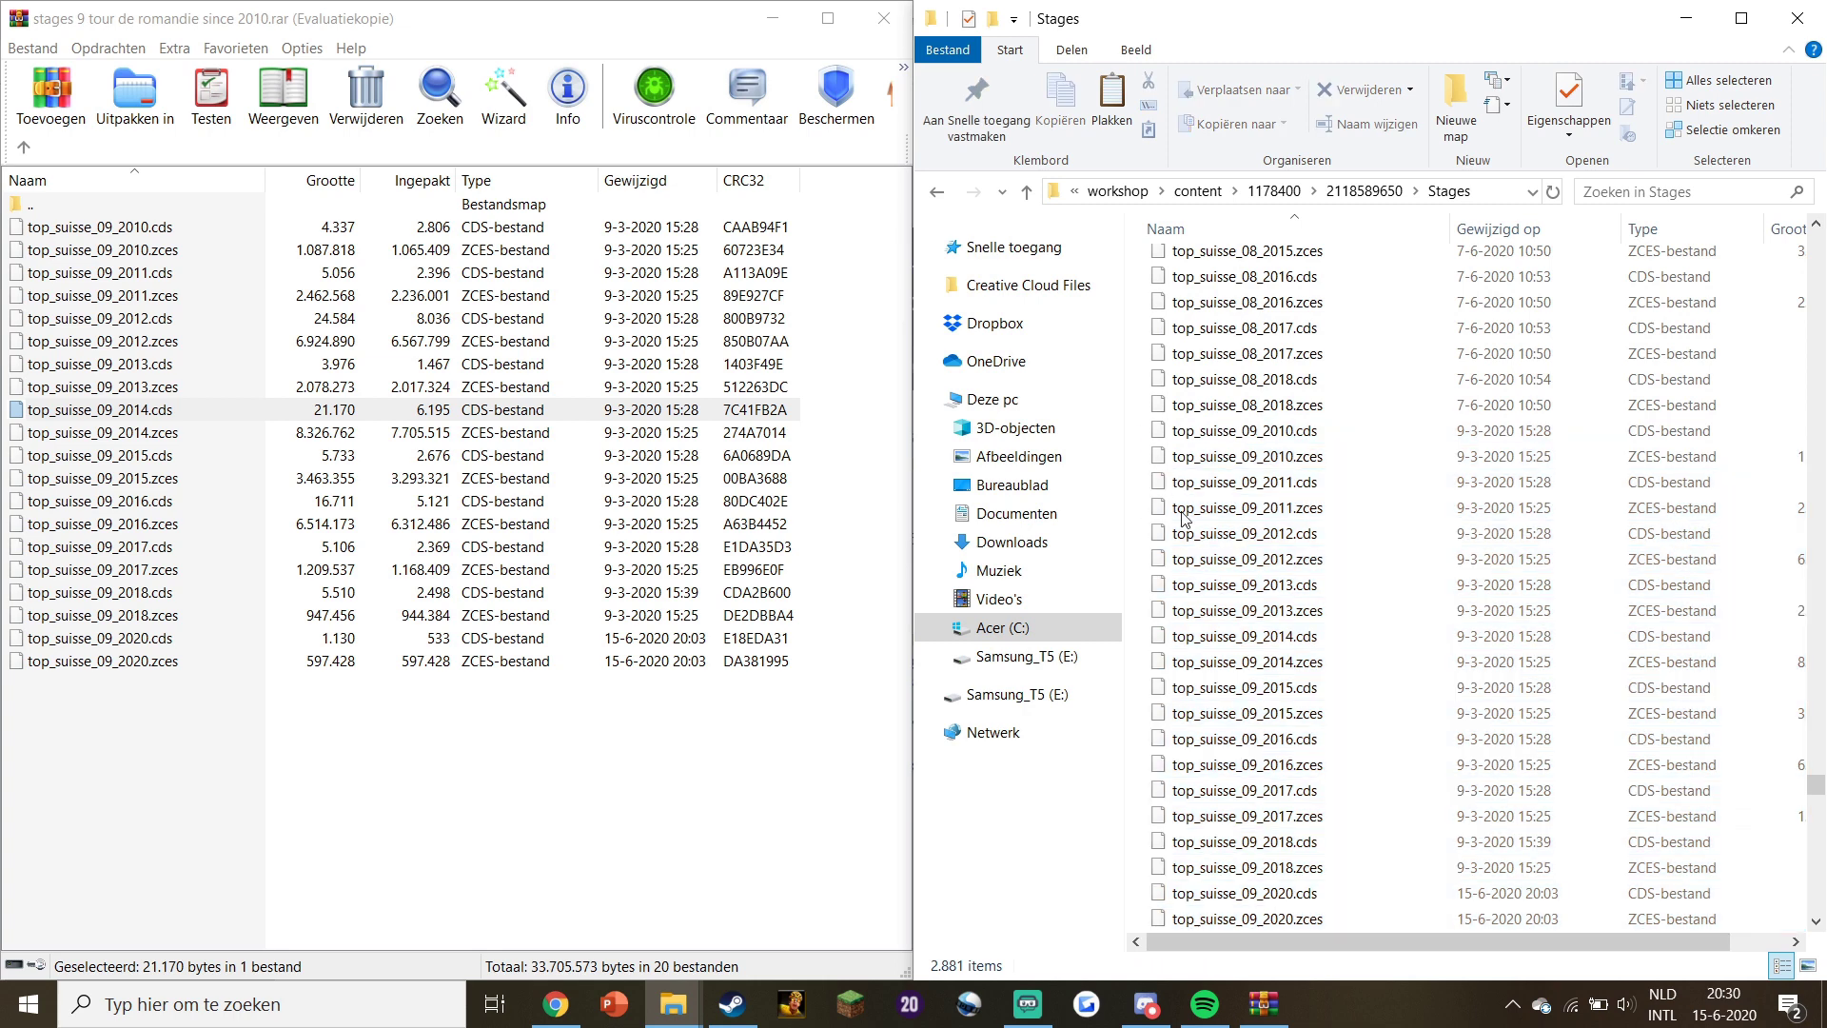
scroll(1187, 481, "up", 1)
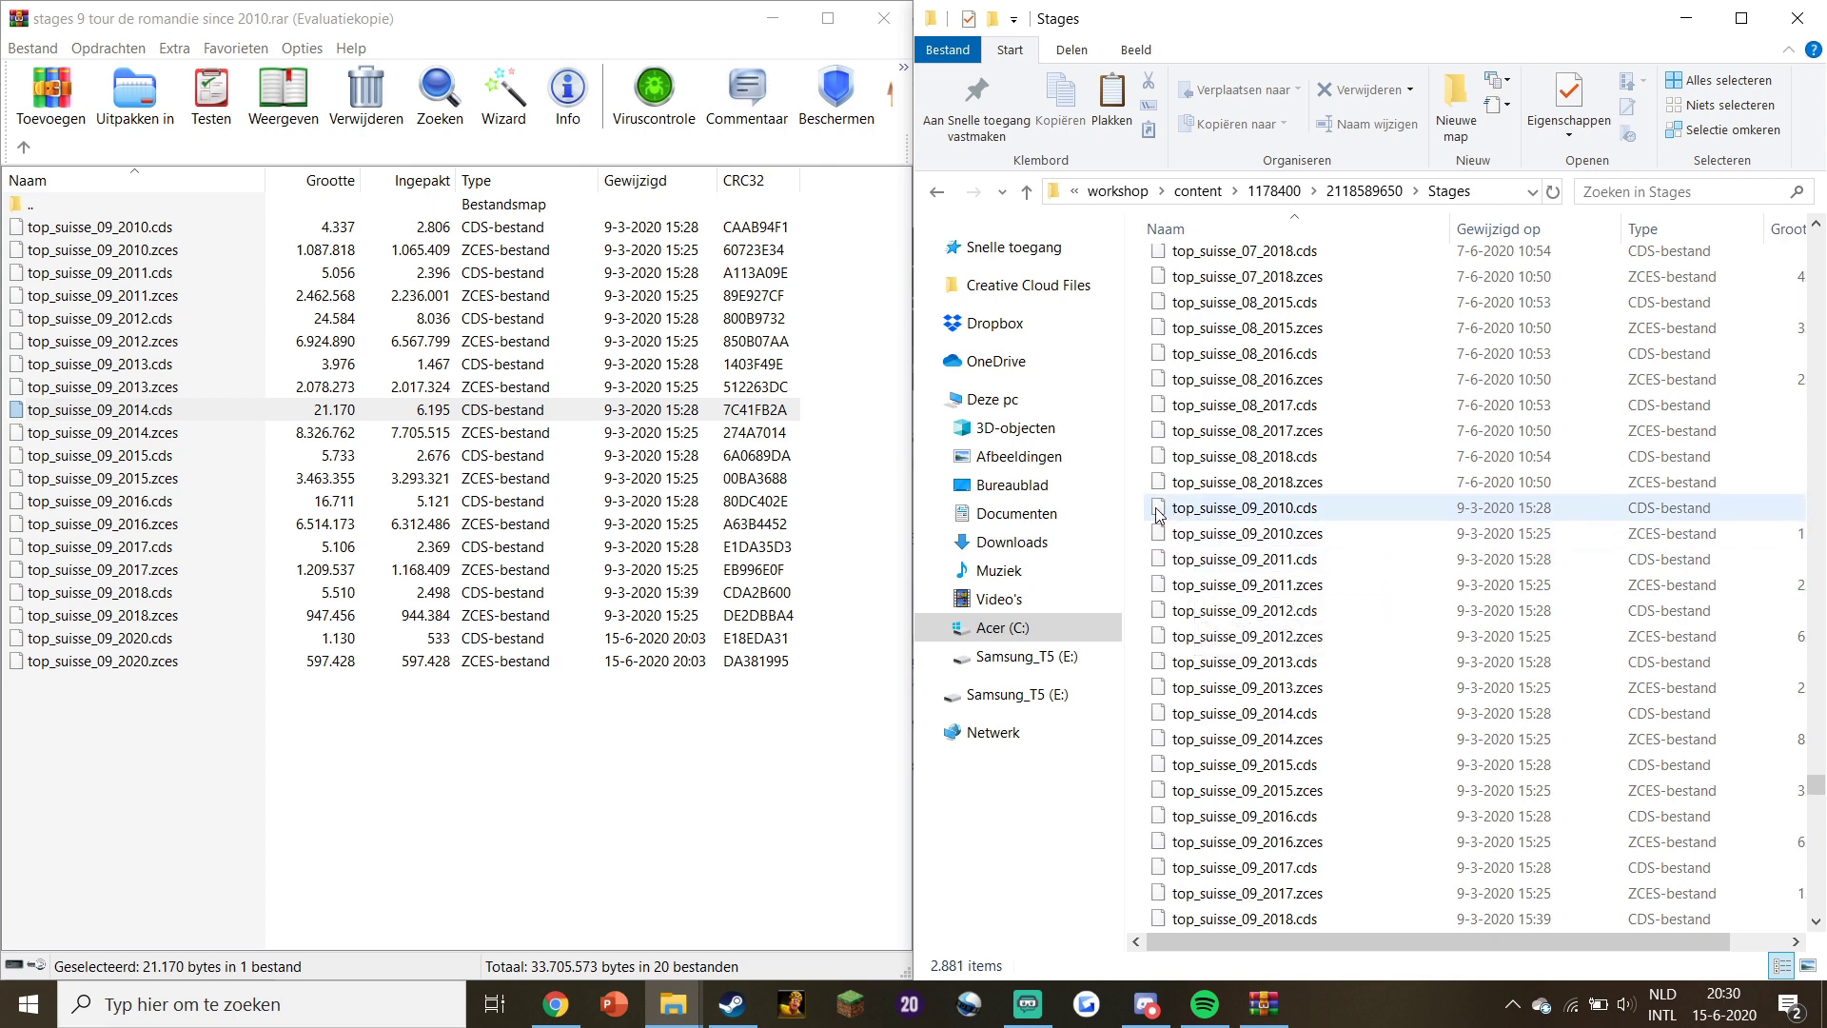
scroll(1171, 609, "down", 2)
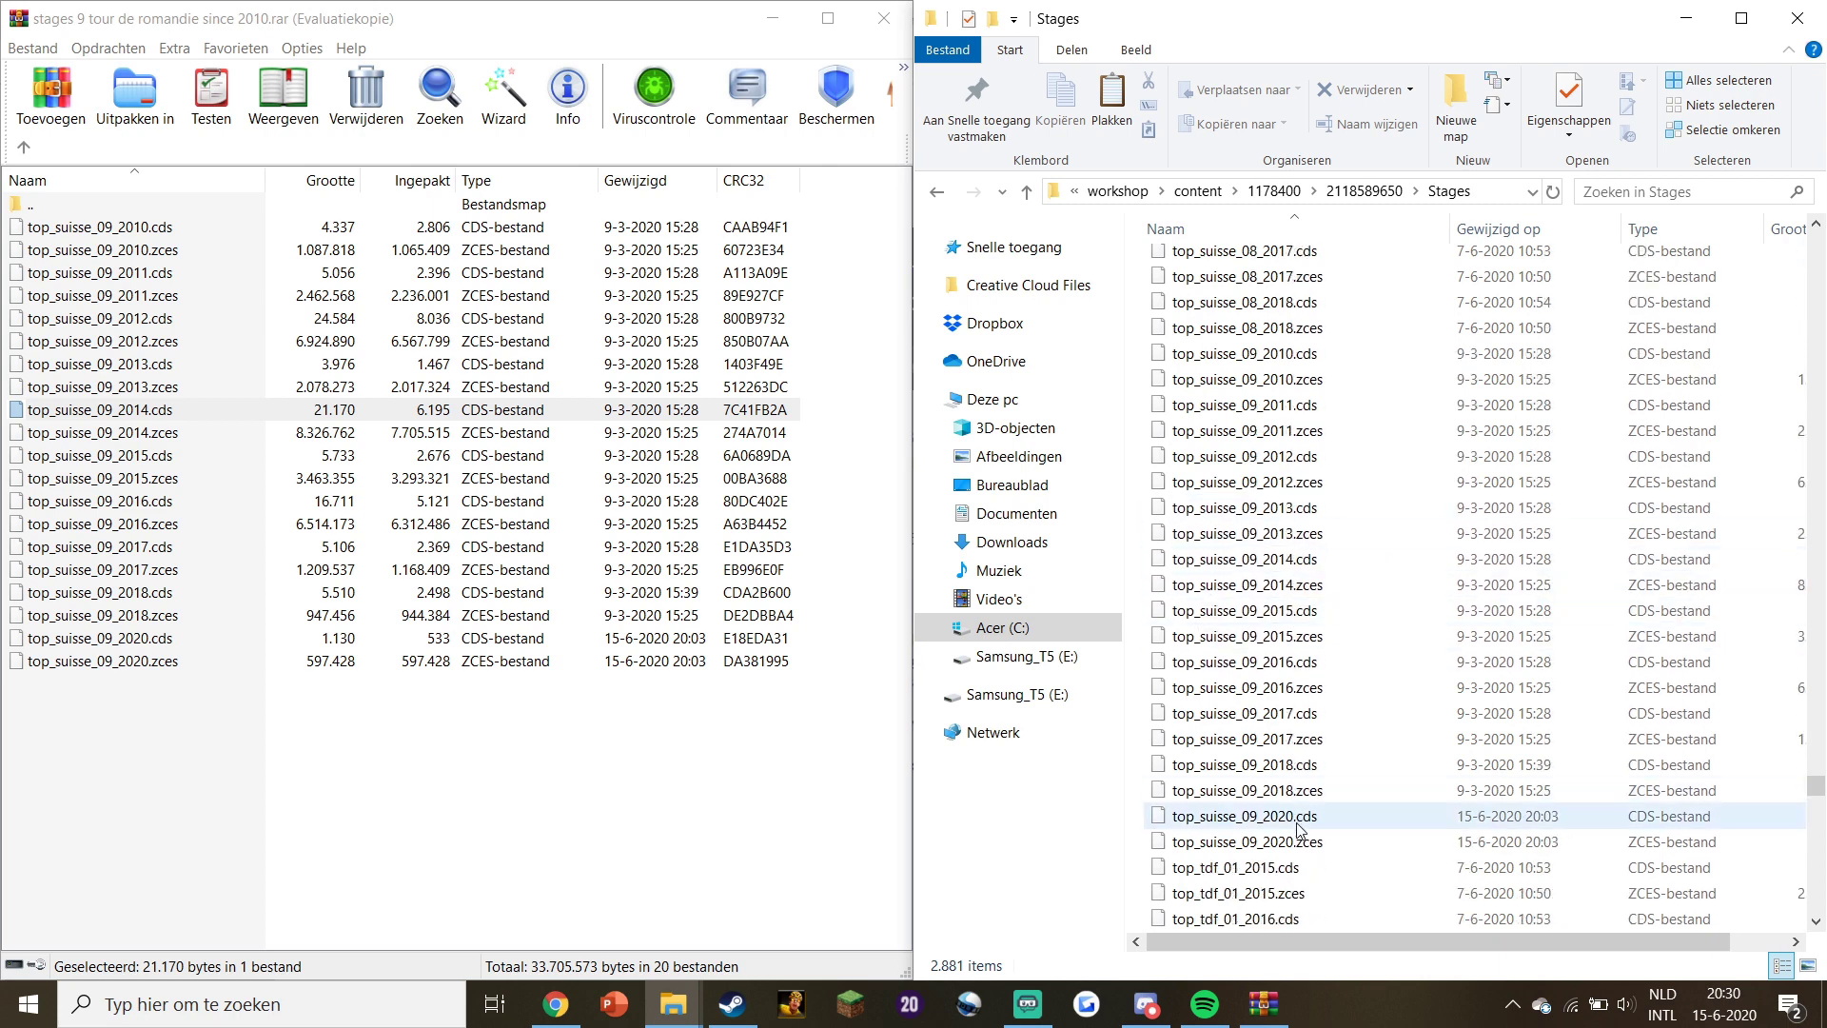